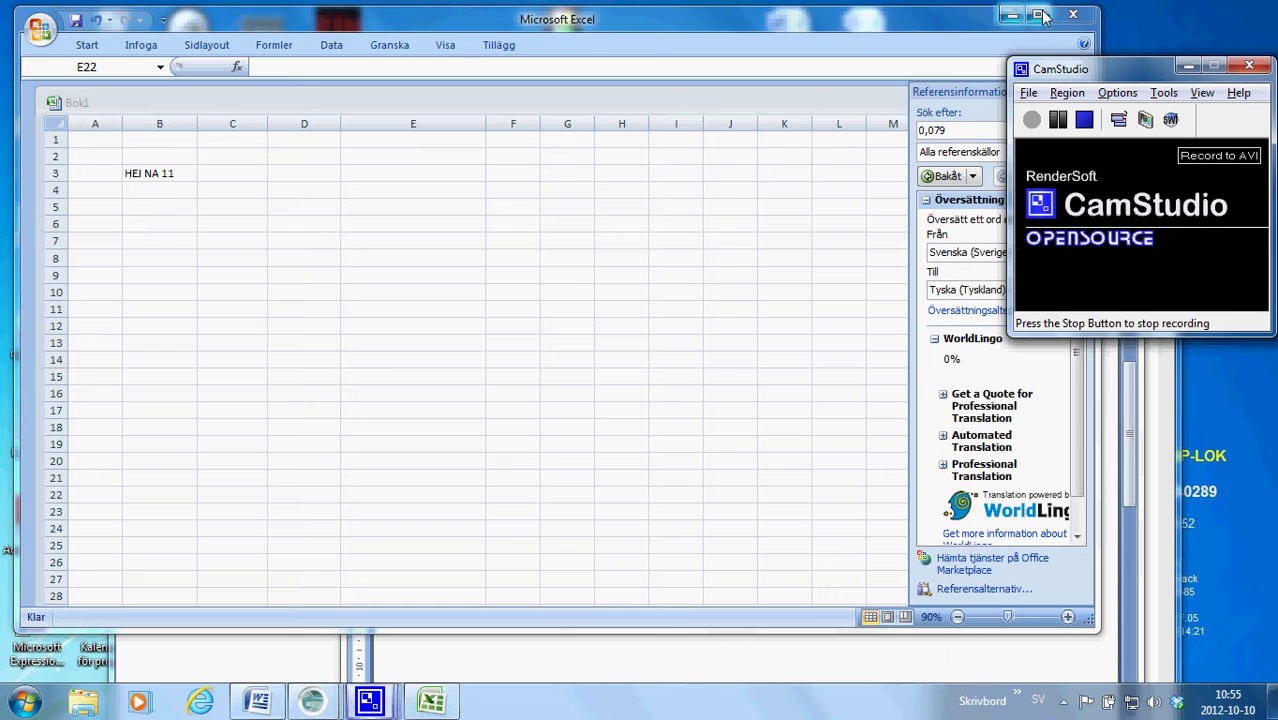
Maximize Excel, zoom the sheet to 150% and clear 'HEJ NA 11' from cell B3
click(1039, 13)
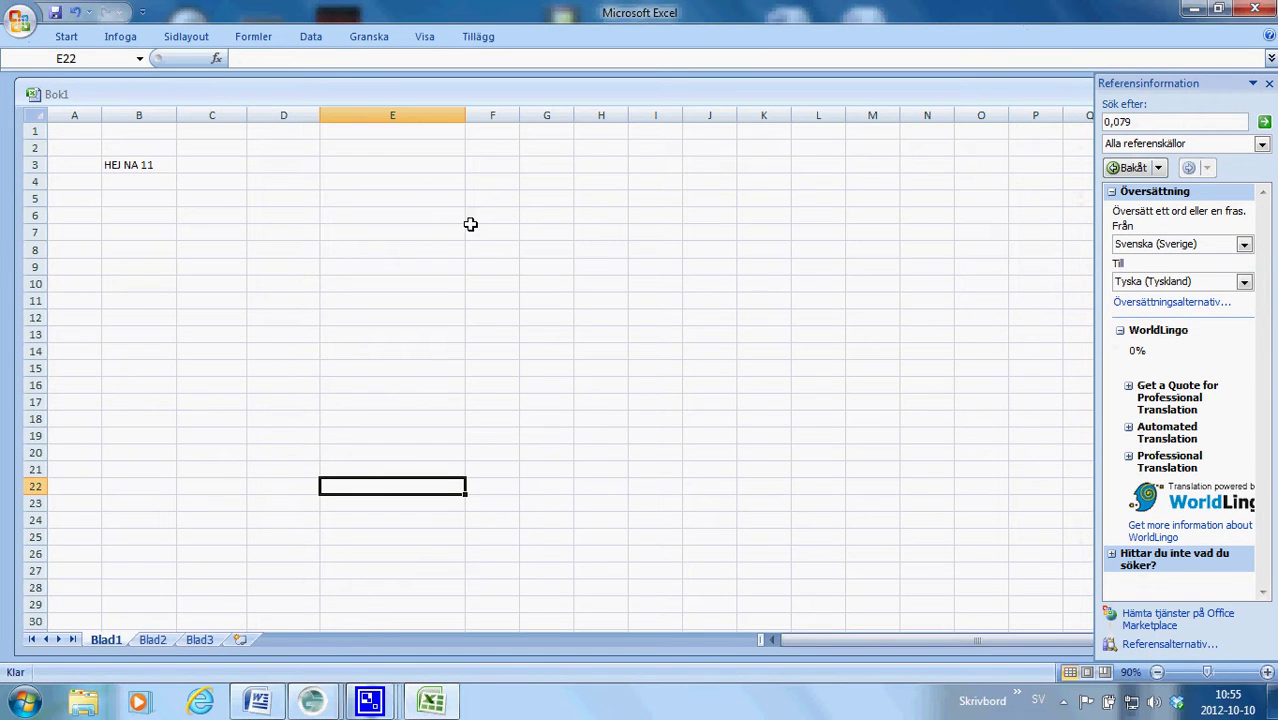
click(1266, 673)
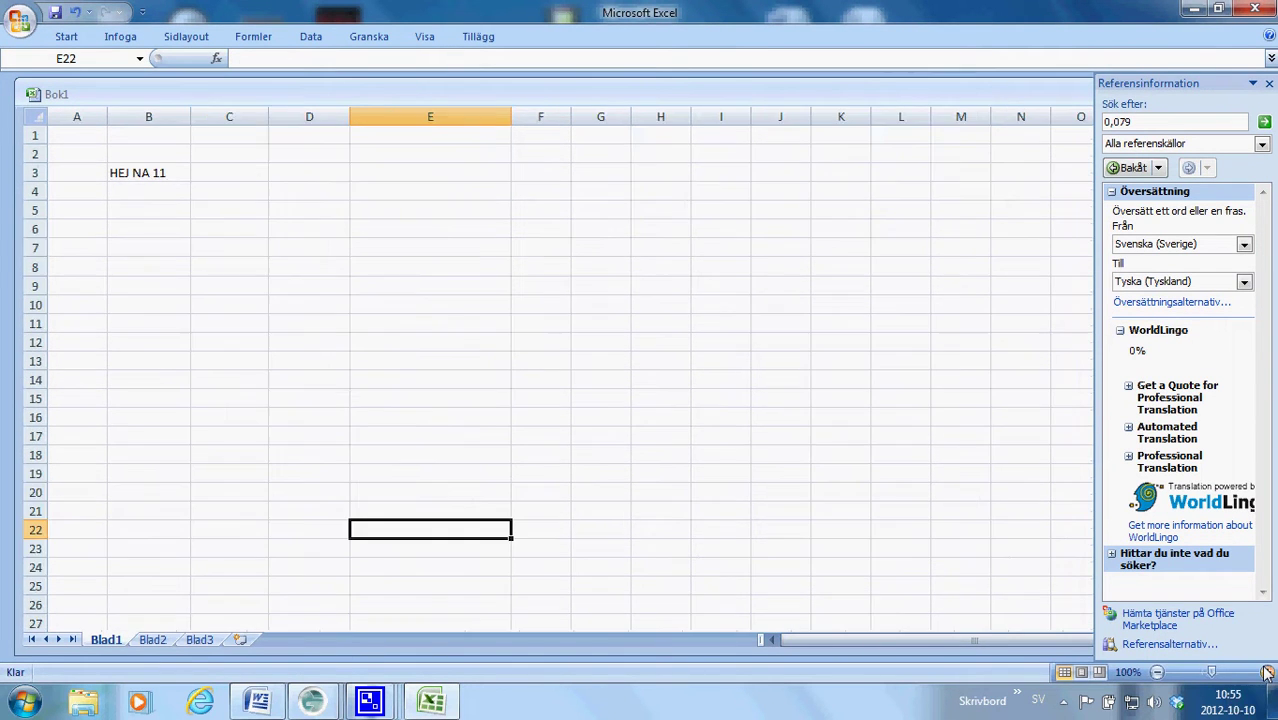
click(1266, 673)
click(1266, 673)
click(1266, 673)
click(1266, 673)
click(1266, 673)
scroll(509, 389, up, 2)
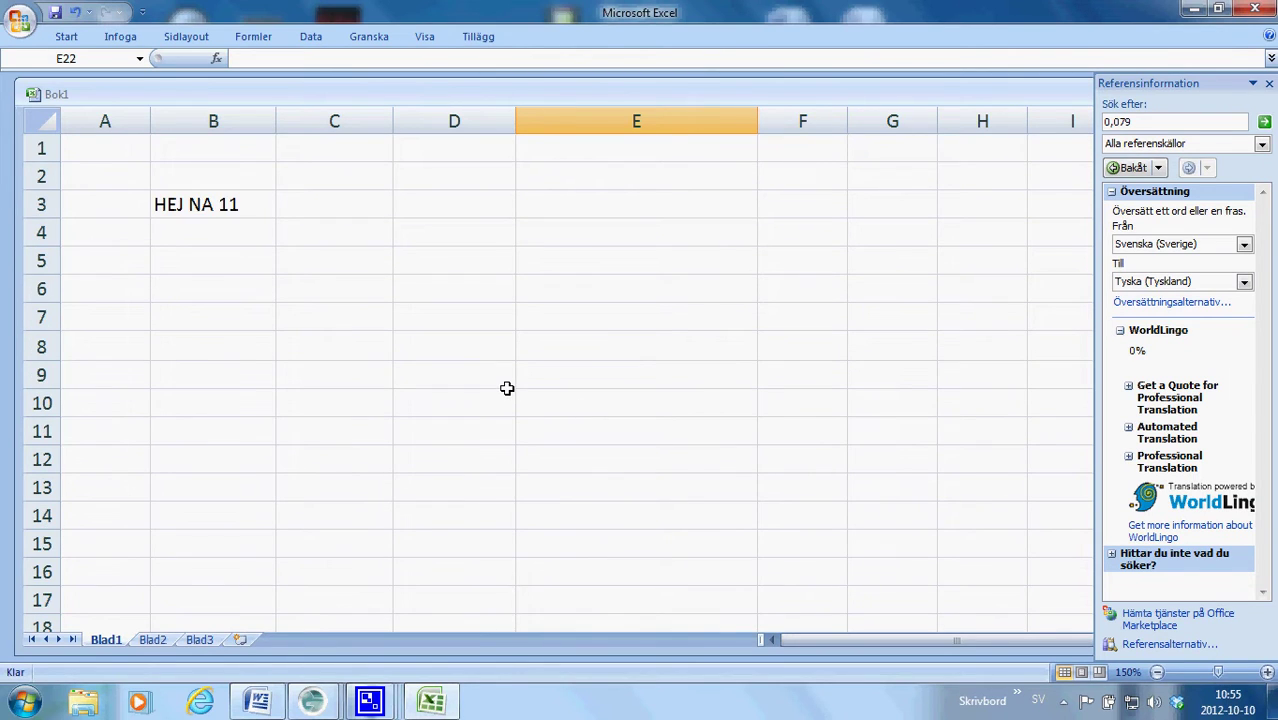
click(188, 204)
key(Delete)
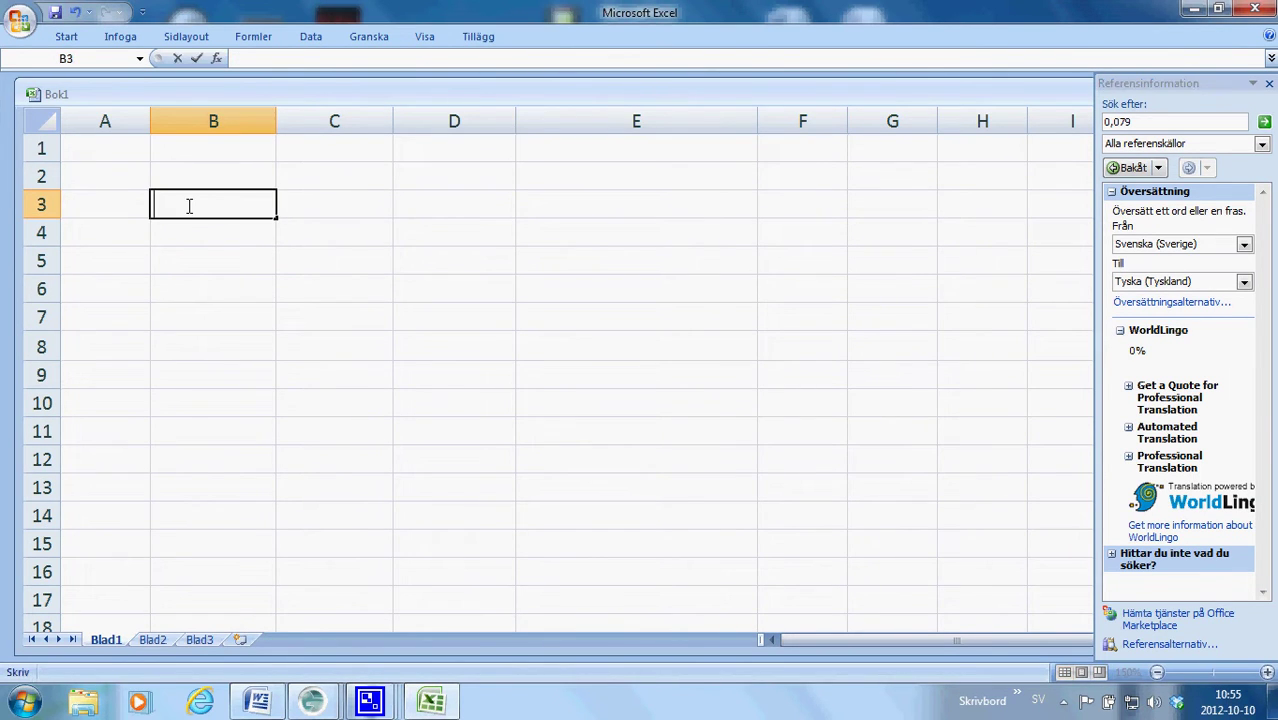
click(182, 256)
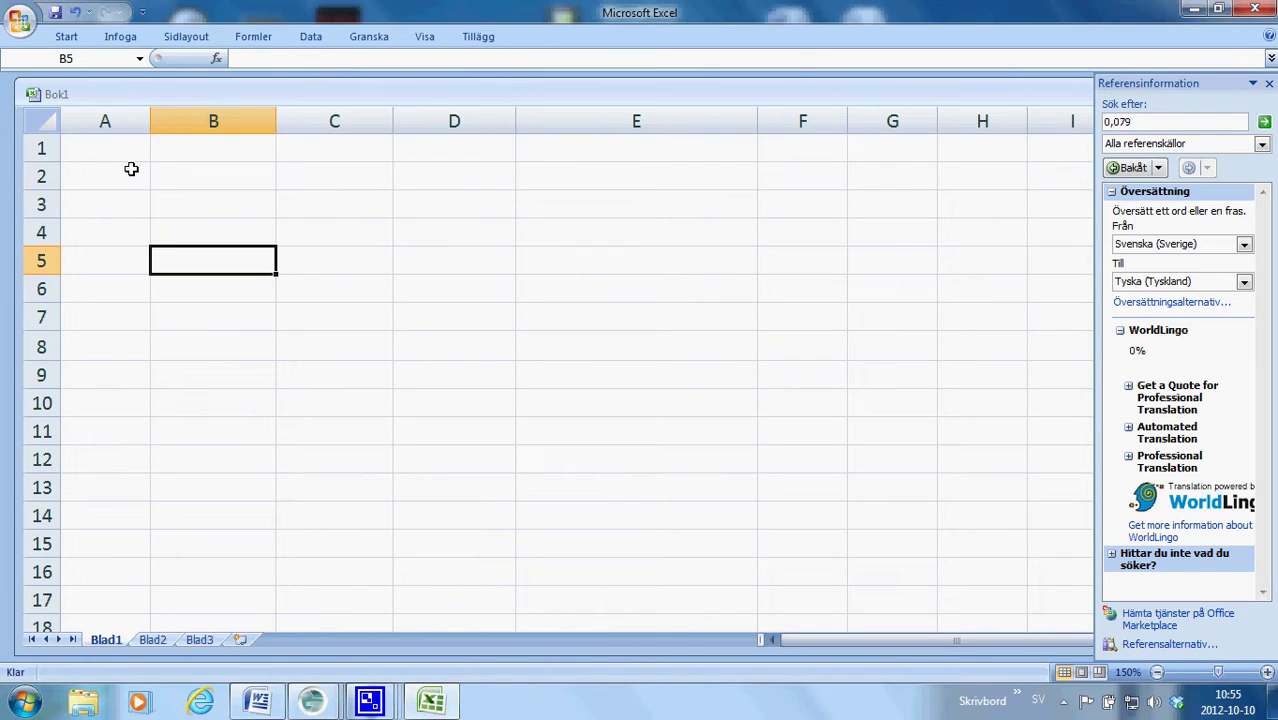
click(209, 175)
click(200, 202)
click(198, 236)
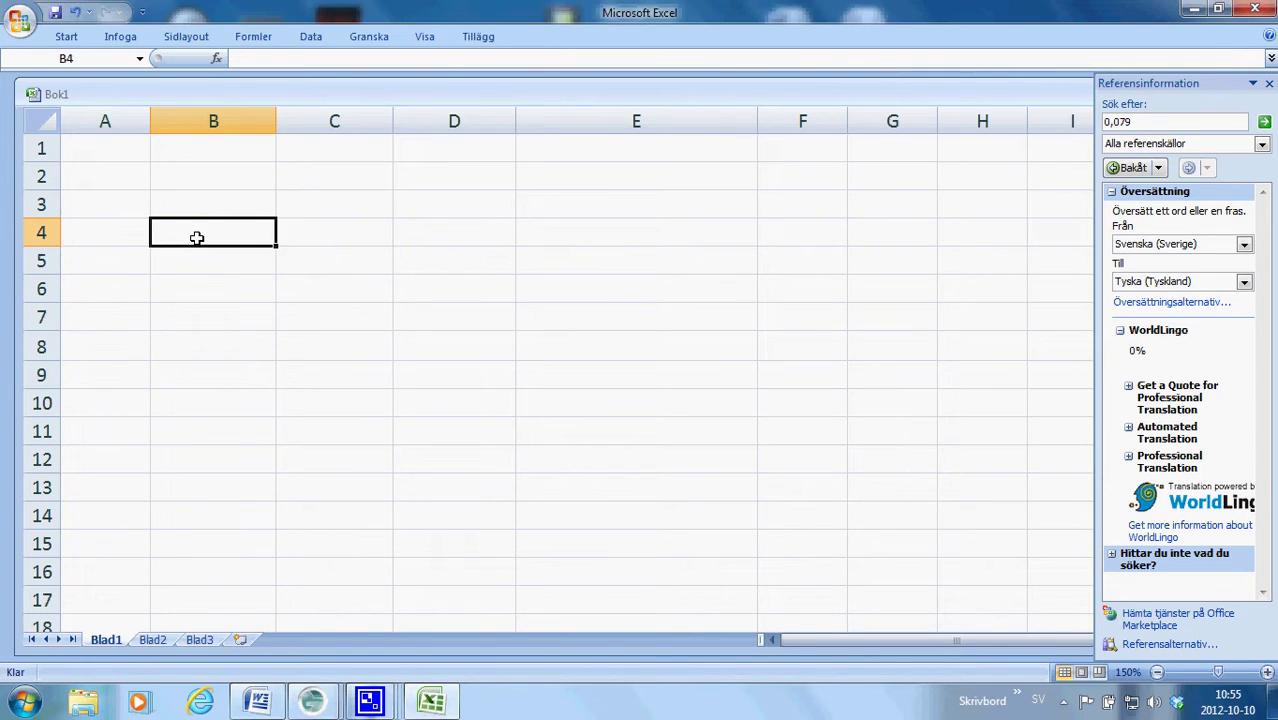
click(187, 297)
click(191, 346)
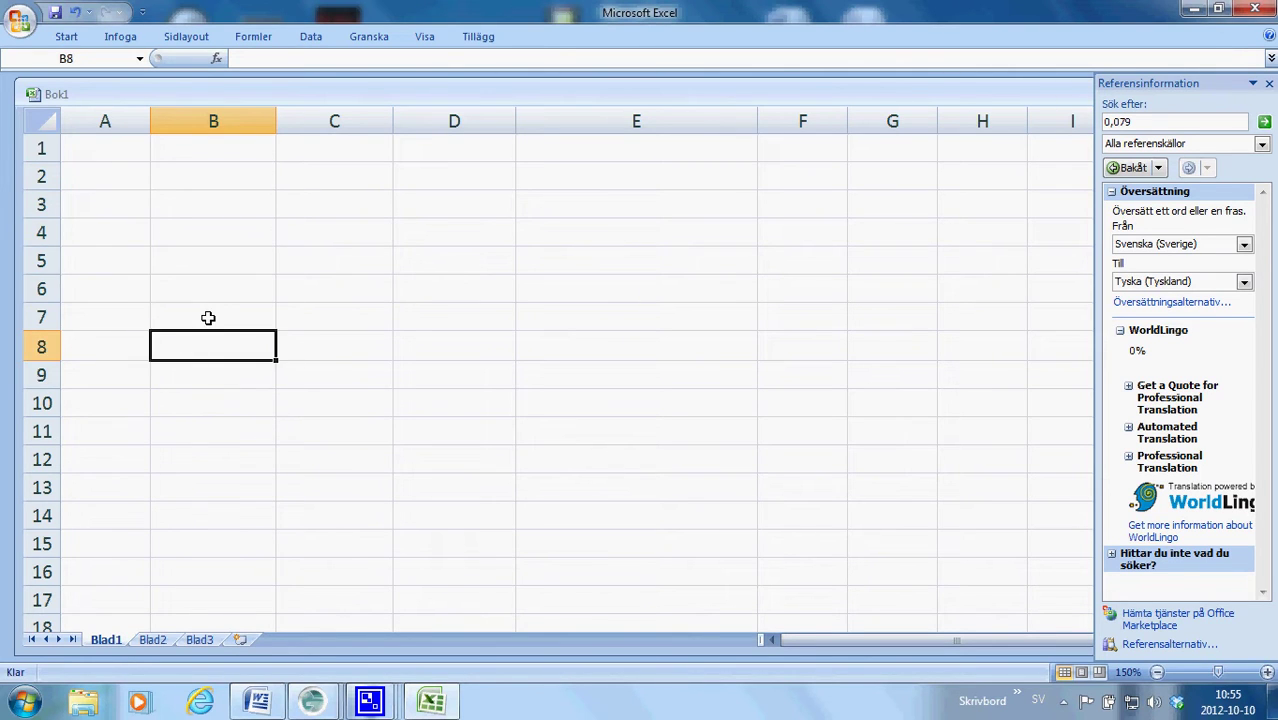
click(208, 318)
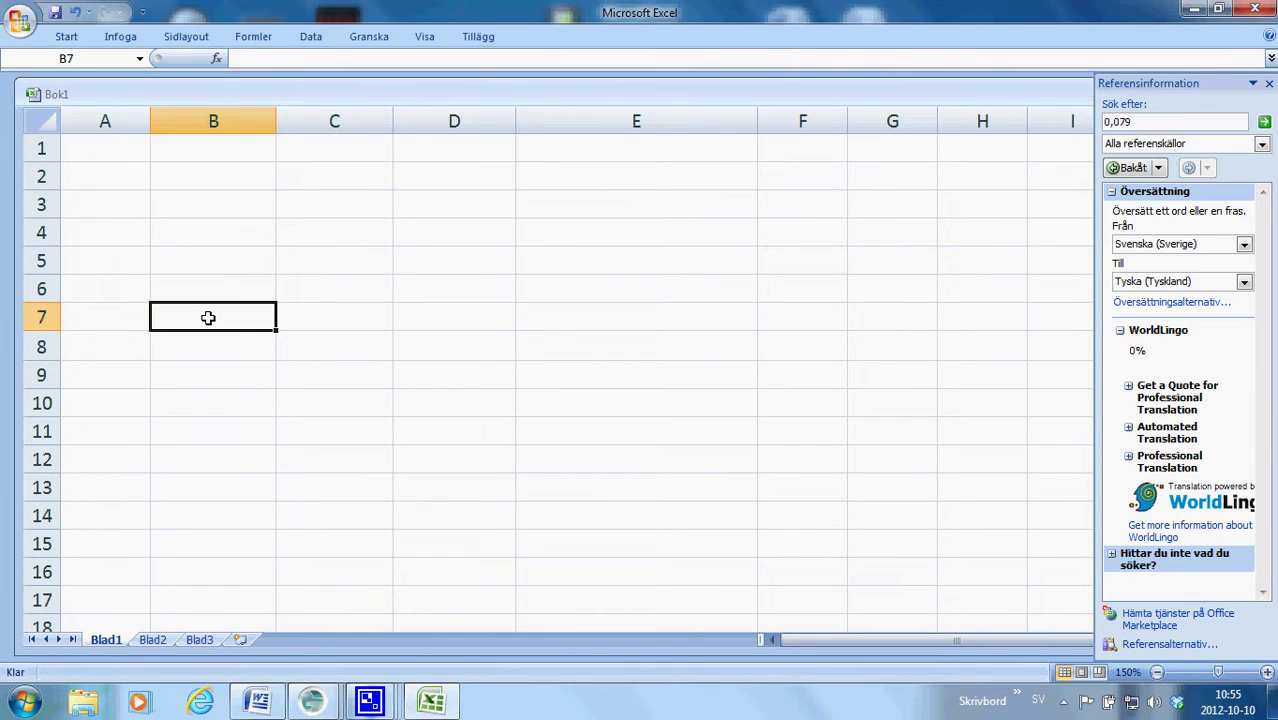
click(202, 234)
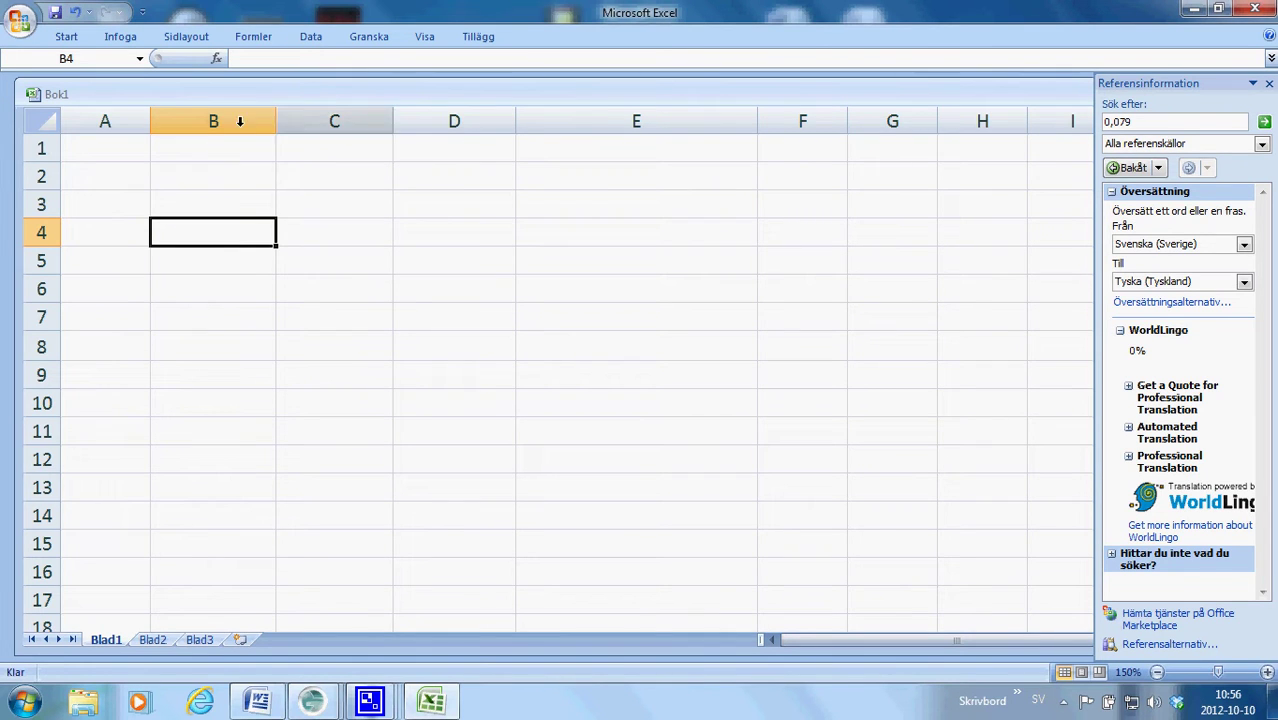
click(112, 121)
click(187, 121)
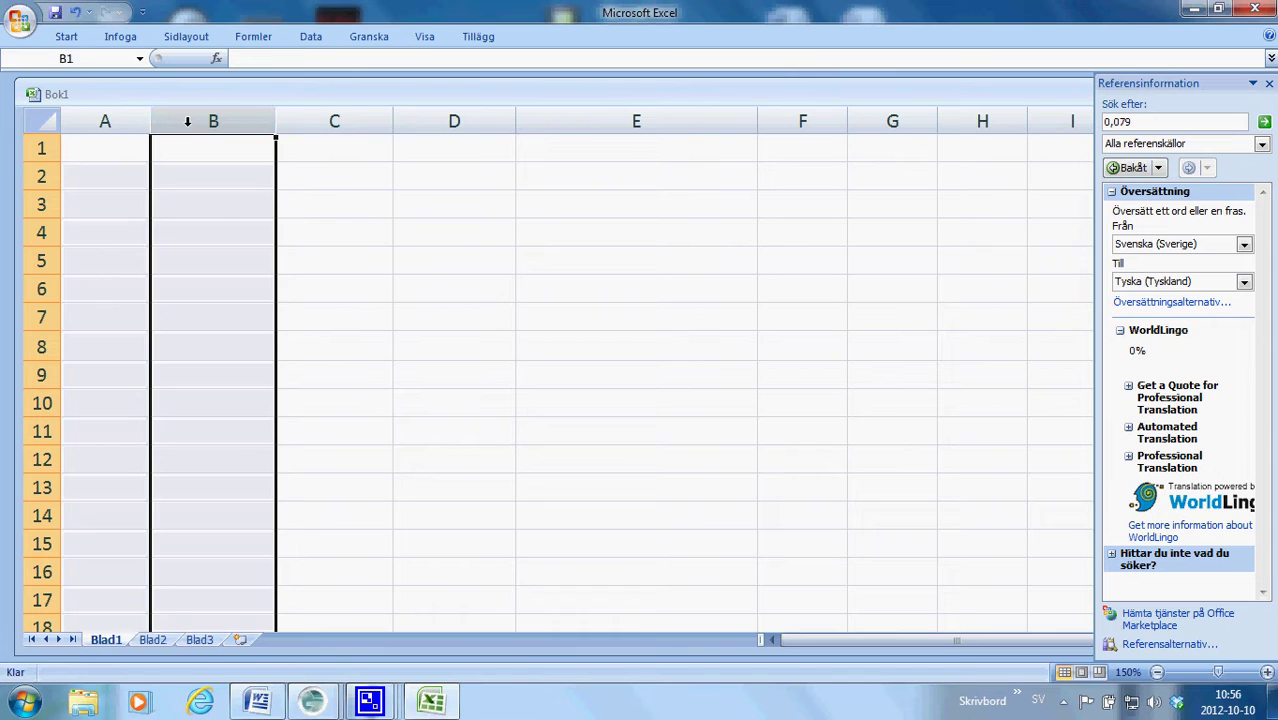
click(333, 121)
click(460, 121)
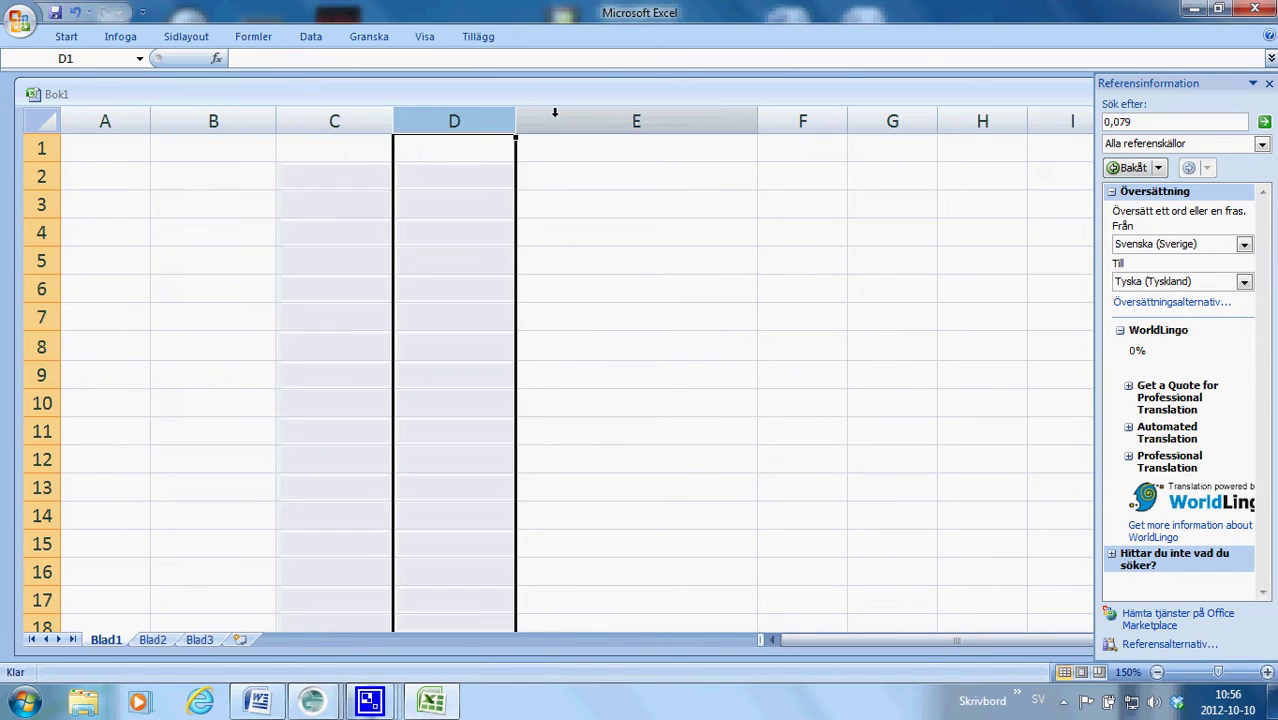
click(580, 115)
click(773, 120)
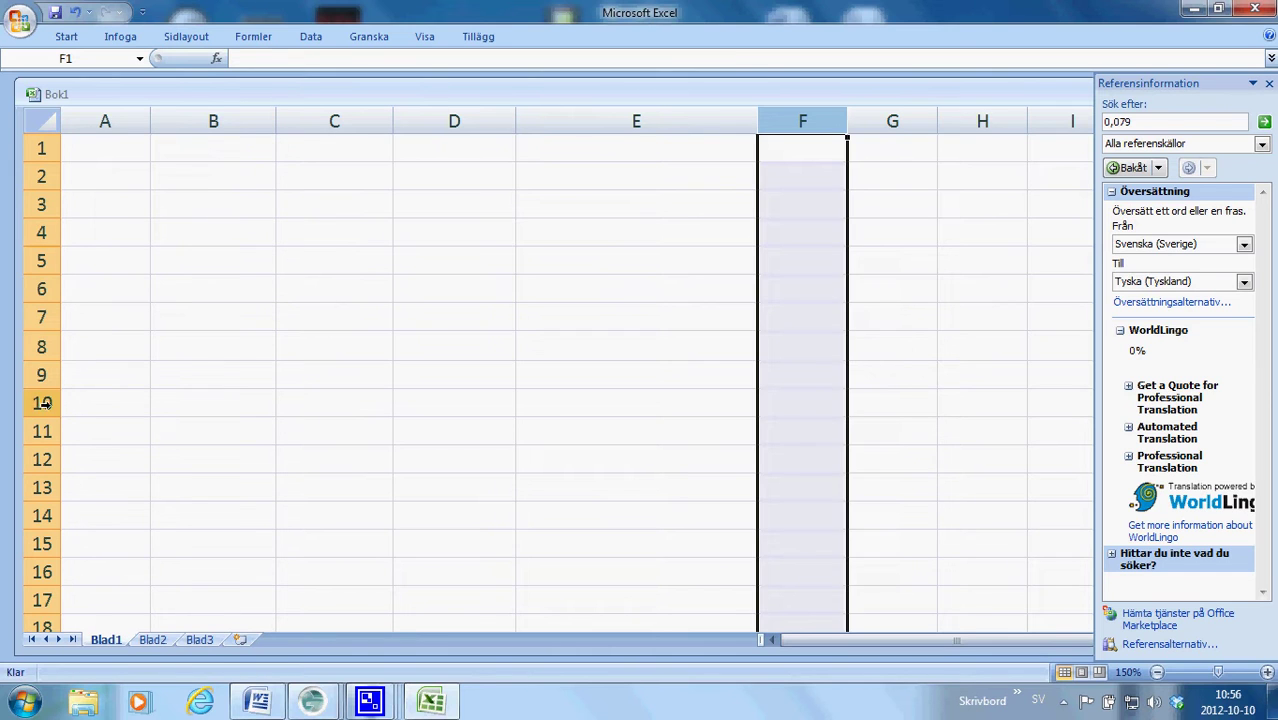
click(41, 148)
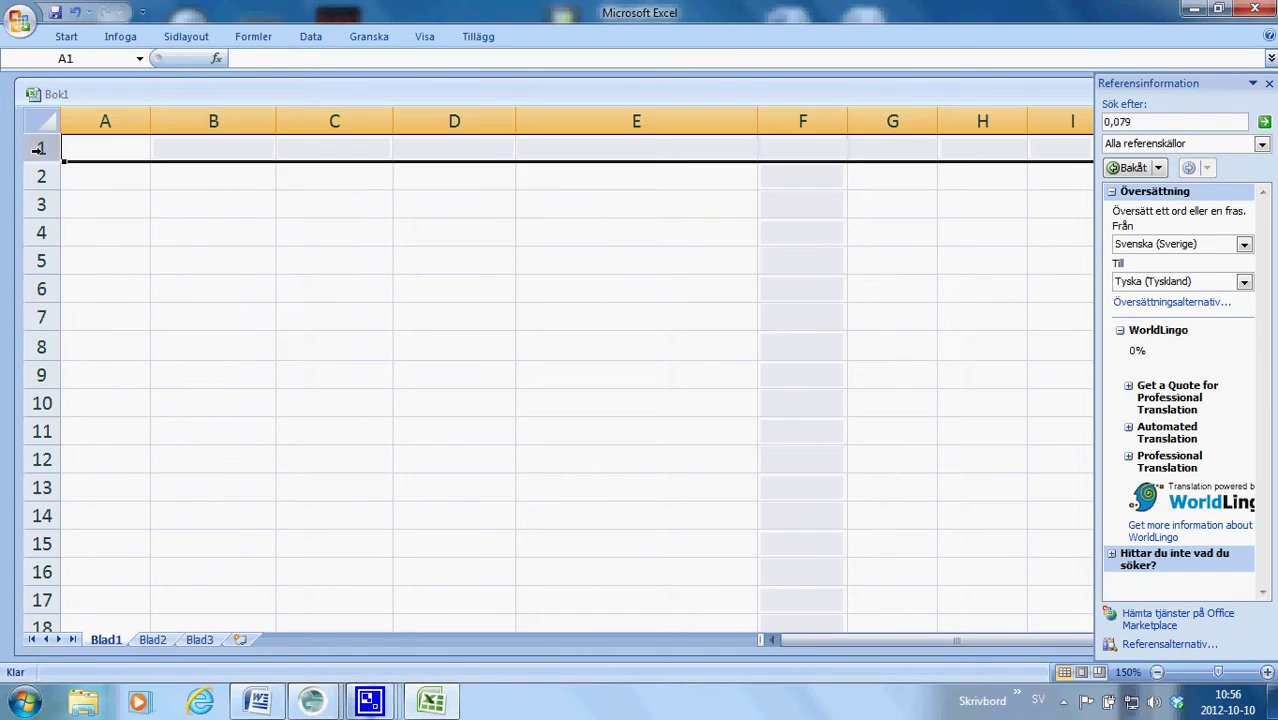
click(41, 176)
click(41, 204)
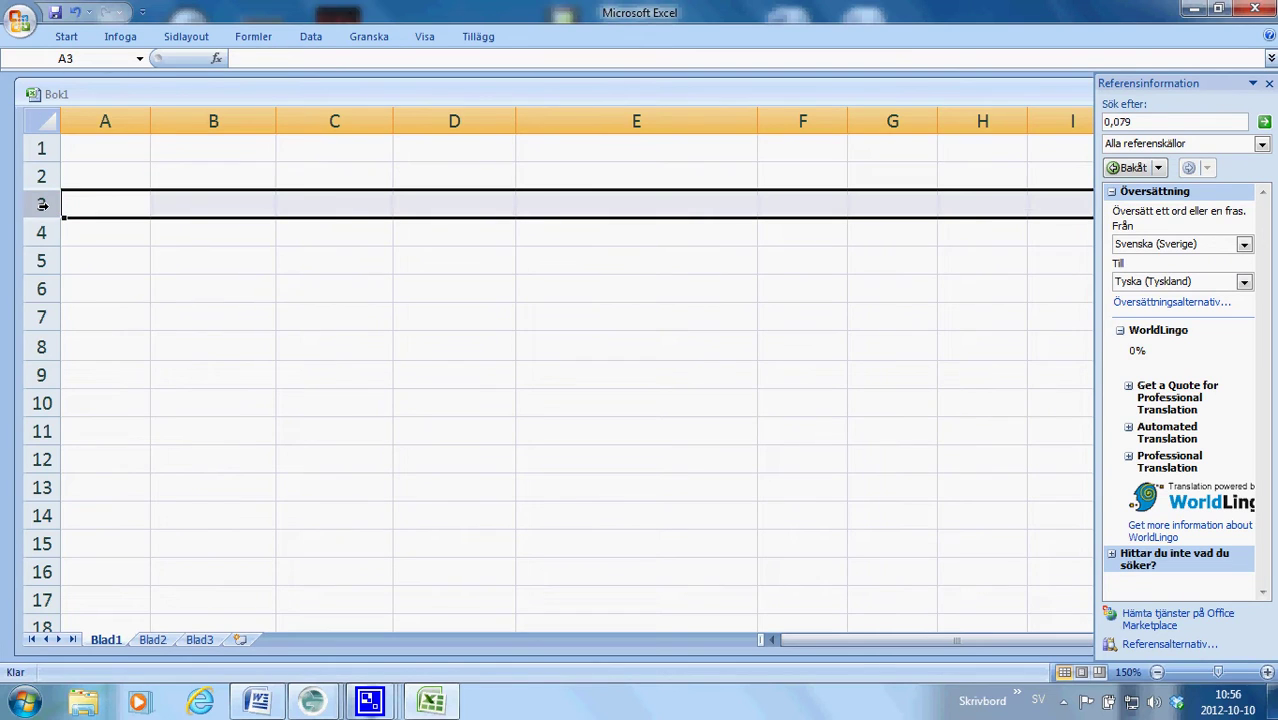
click(229, 206)
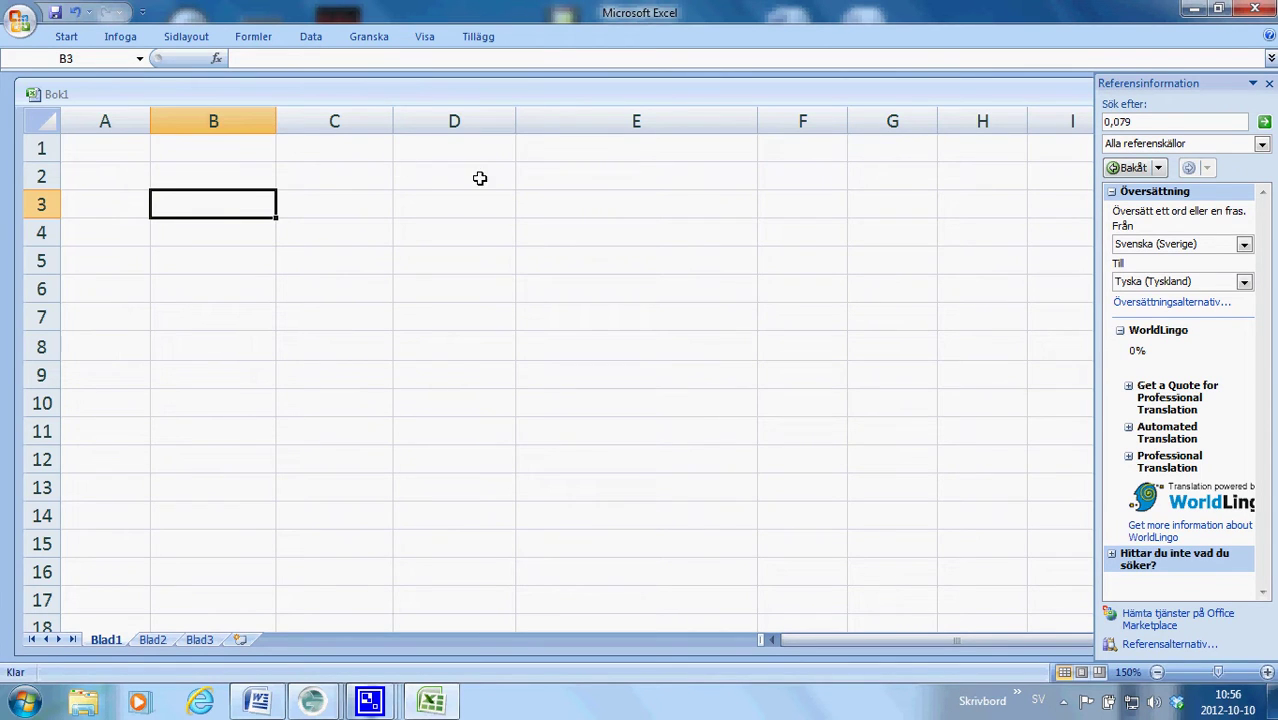
click(628, 284)
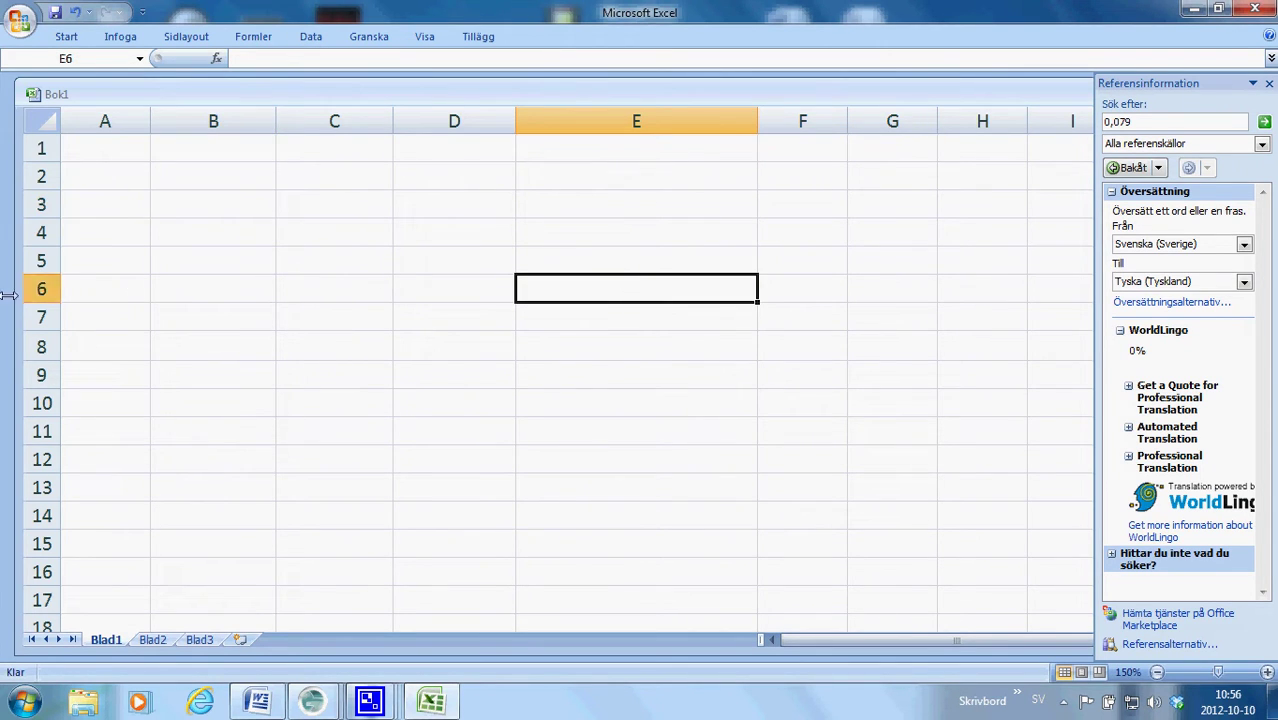
click(334, 299)
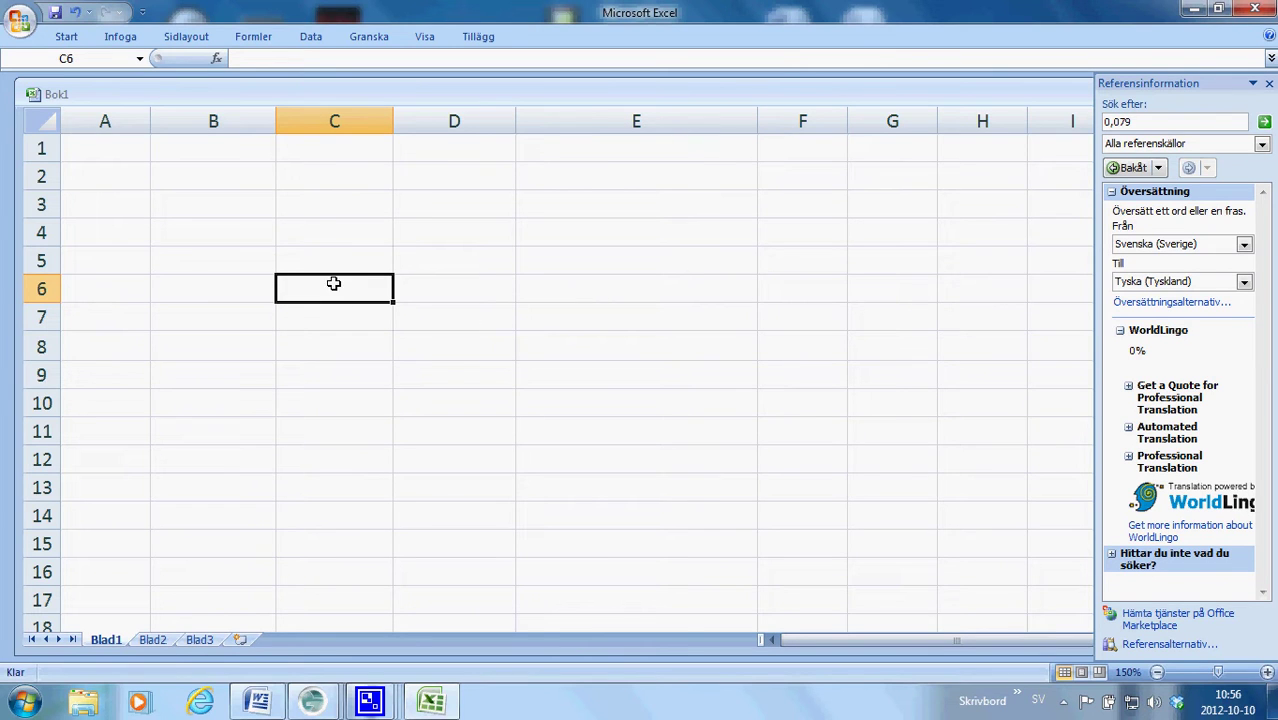
click(218, 235)
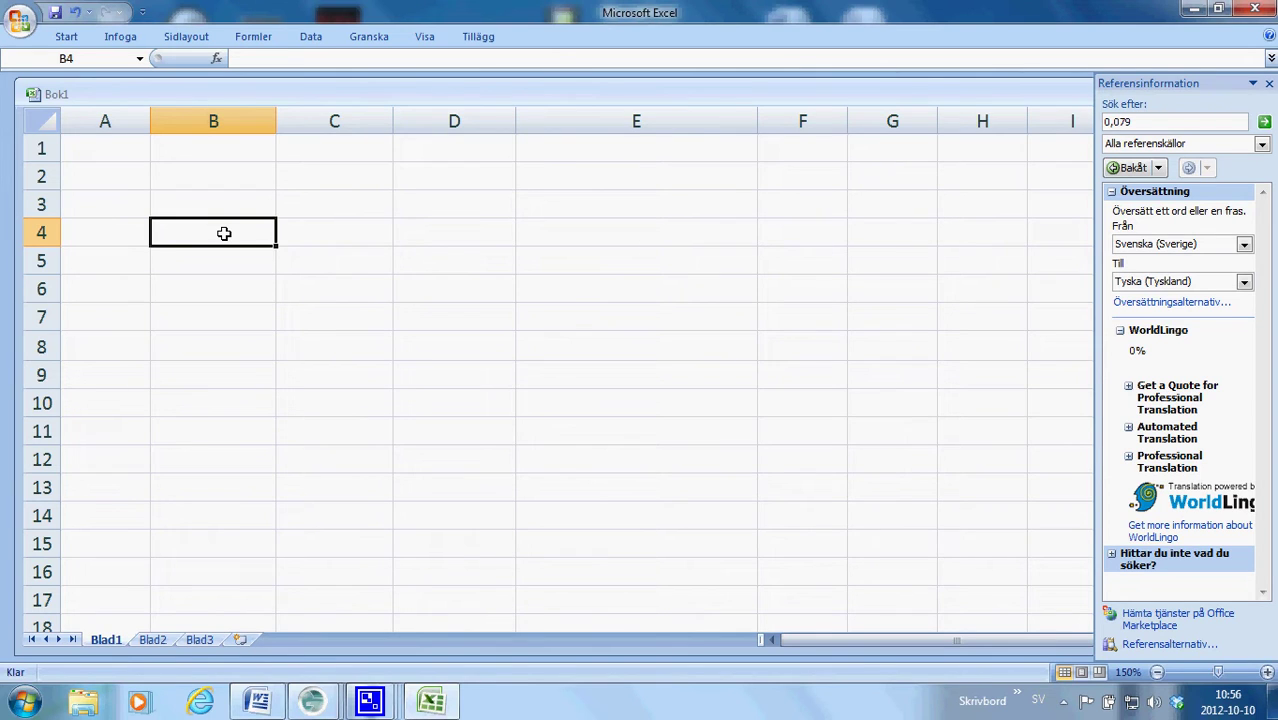
Type the heading 'Salthalt (%)' in cell B4
text(Saltha)
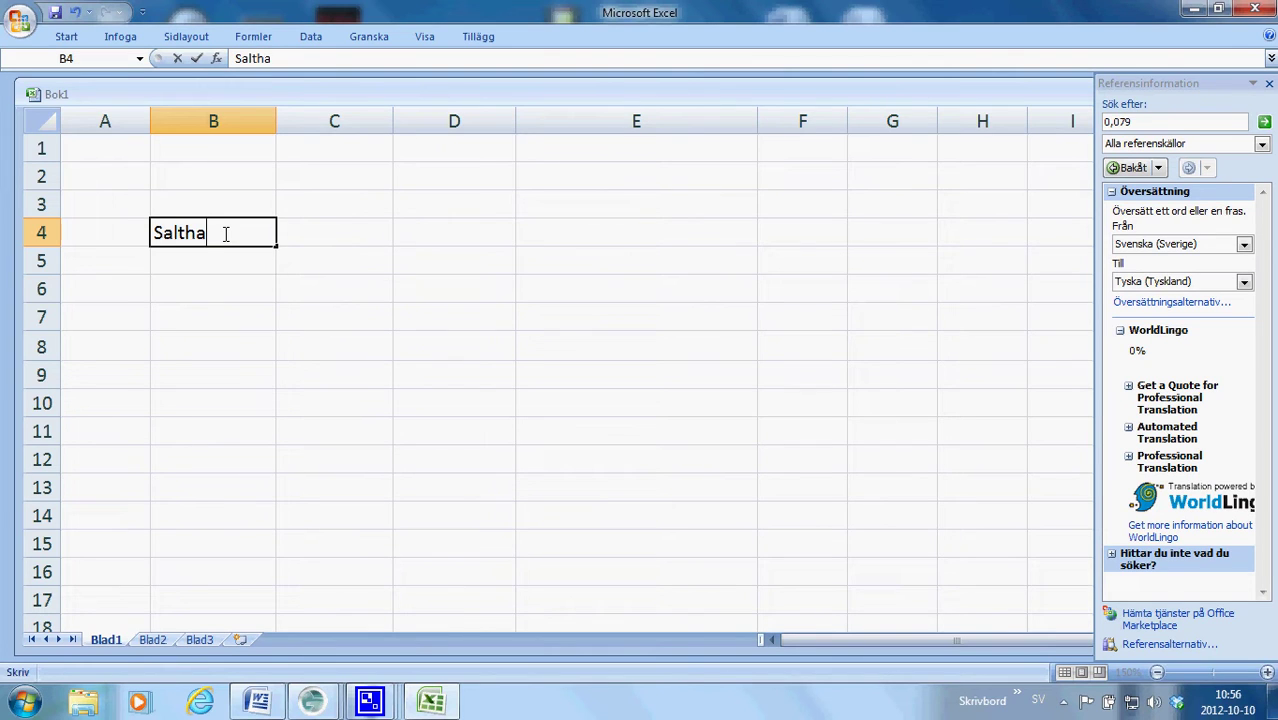
text(lty)
key(BackSpace)
text((%))
click(238, 281)
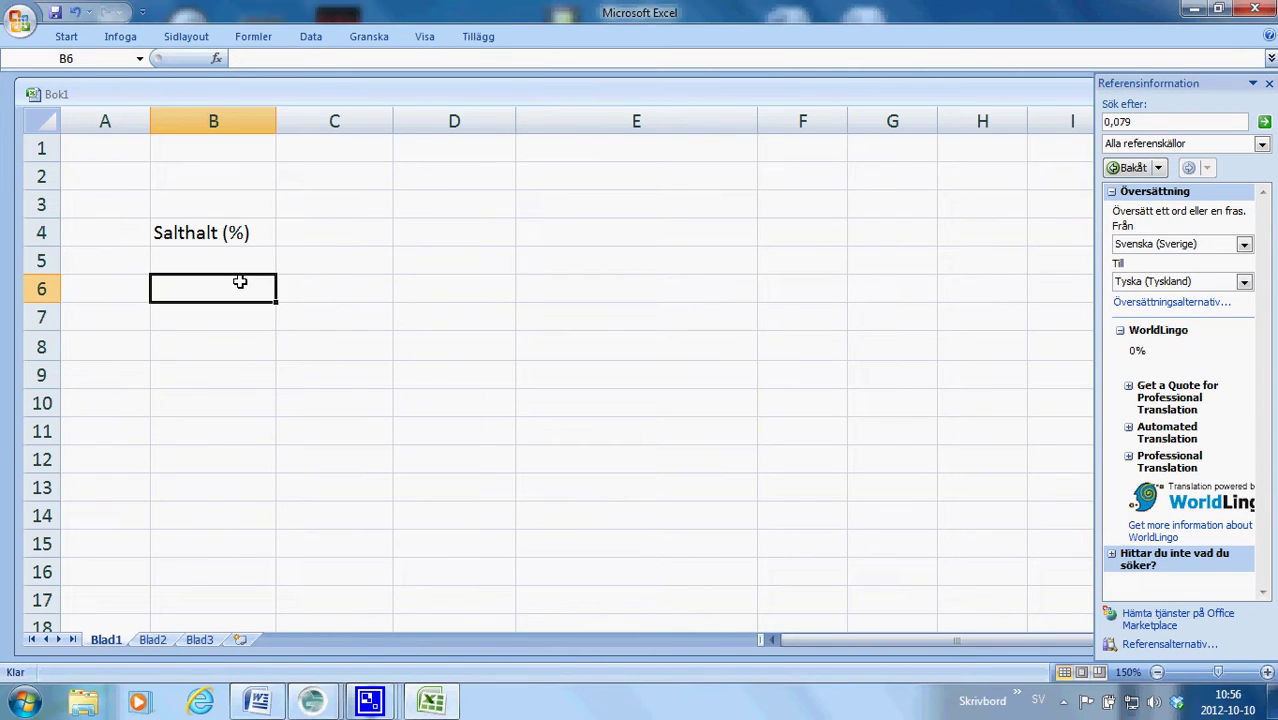
Enter the salt values 0, 0,01, 0,025, 0,05 and 0,1 in B5:B9
click(194, 260)
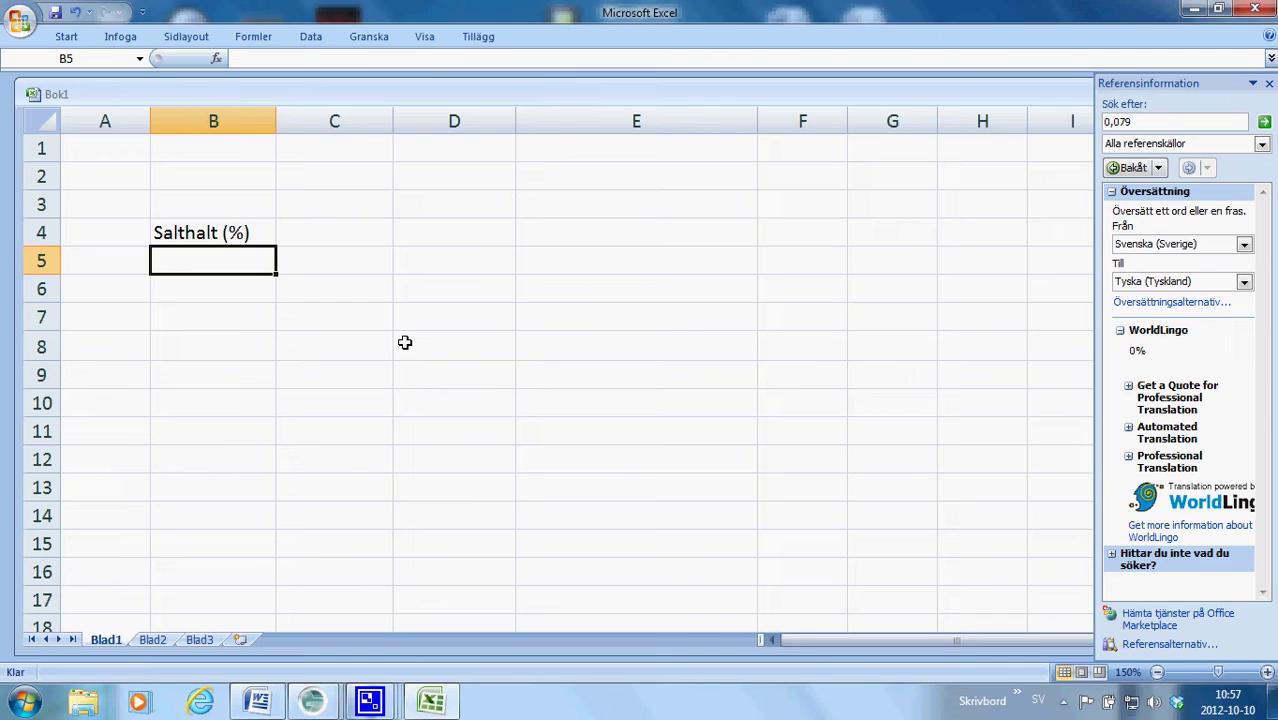
text(0)
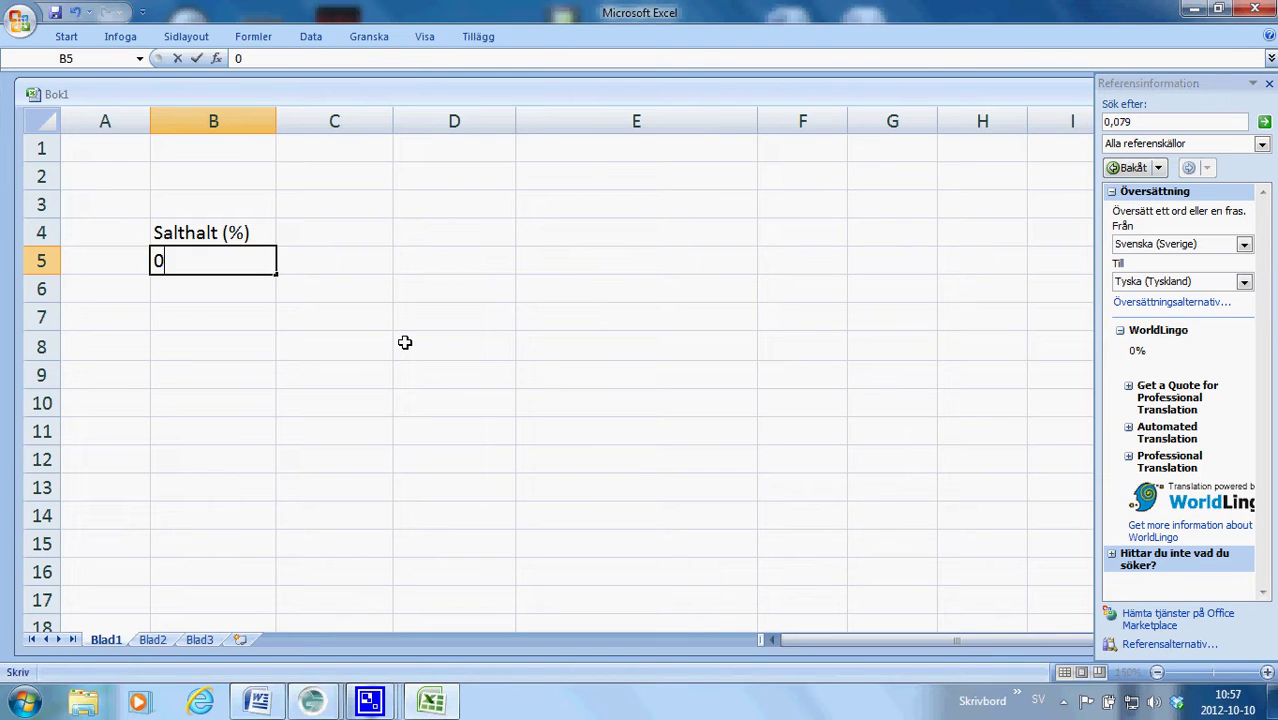
key(Return)
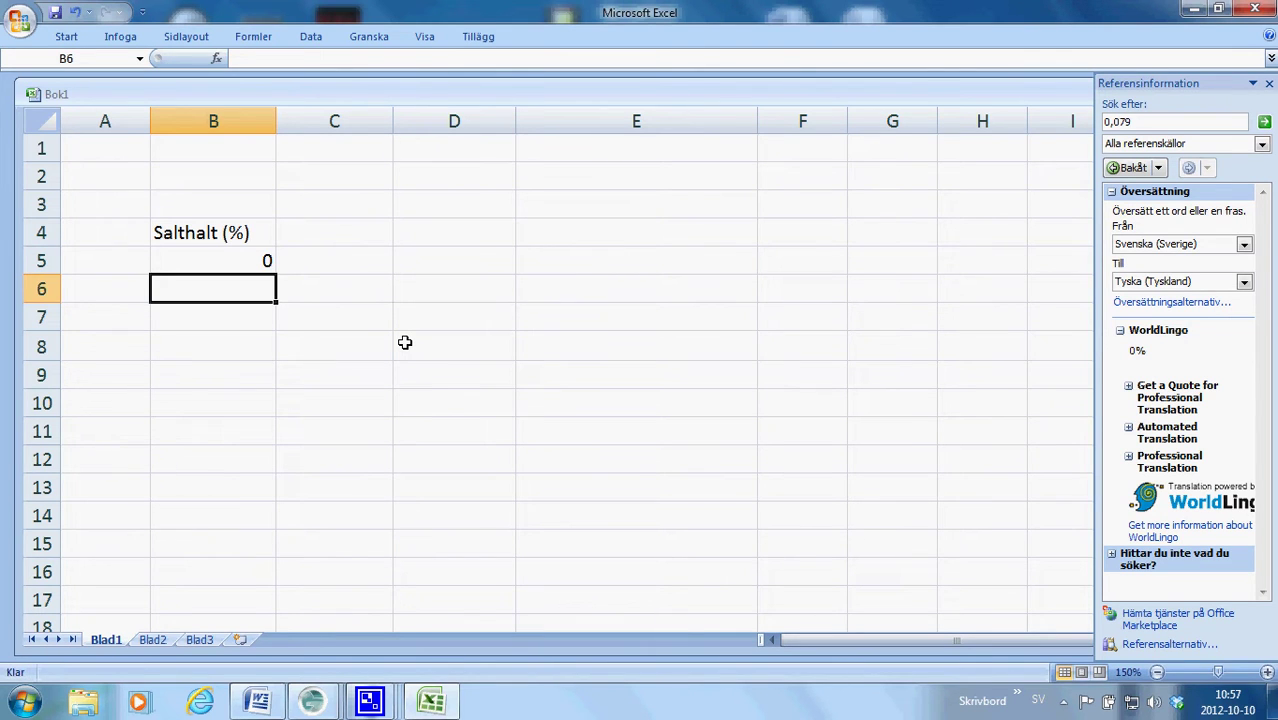
text(0,)
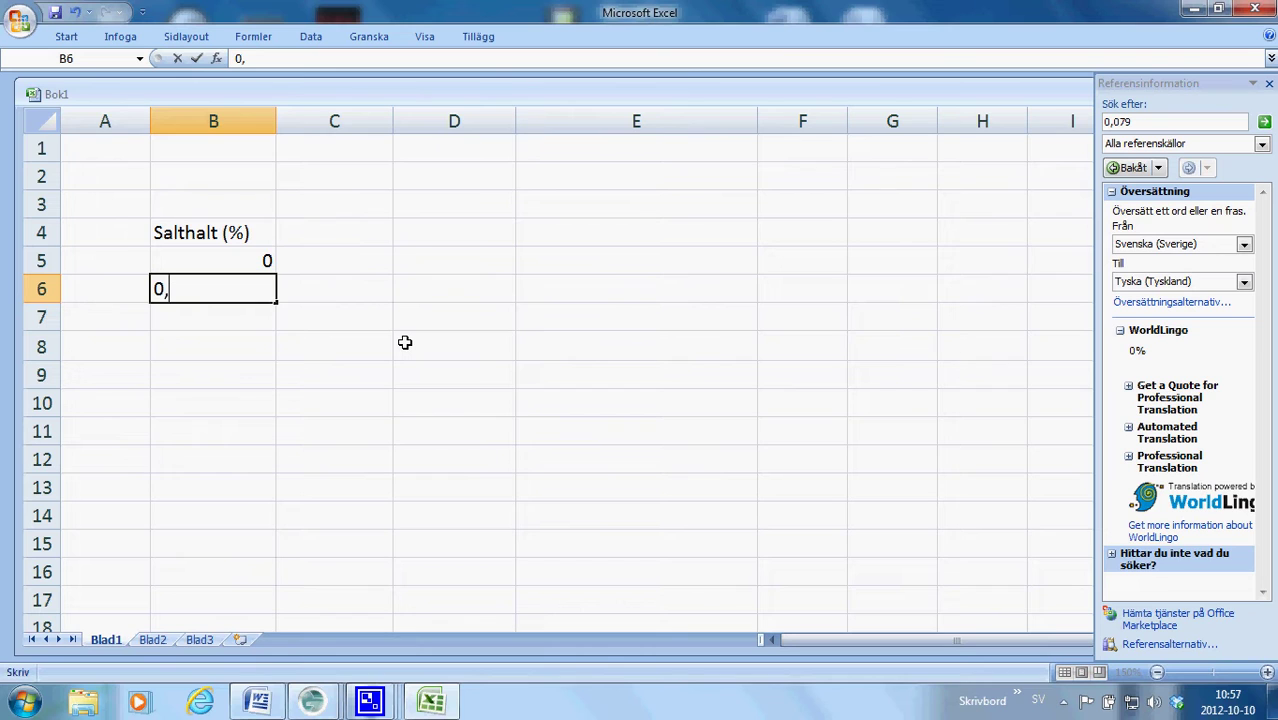
text(01)
click(229, 320)
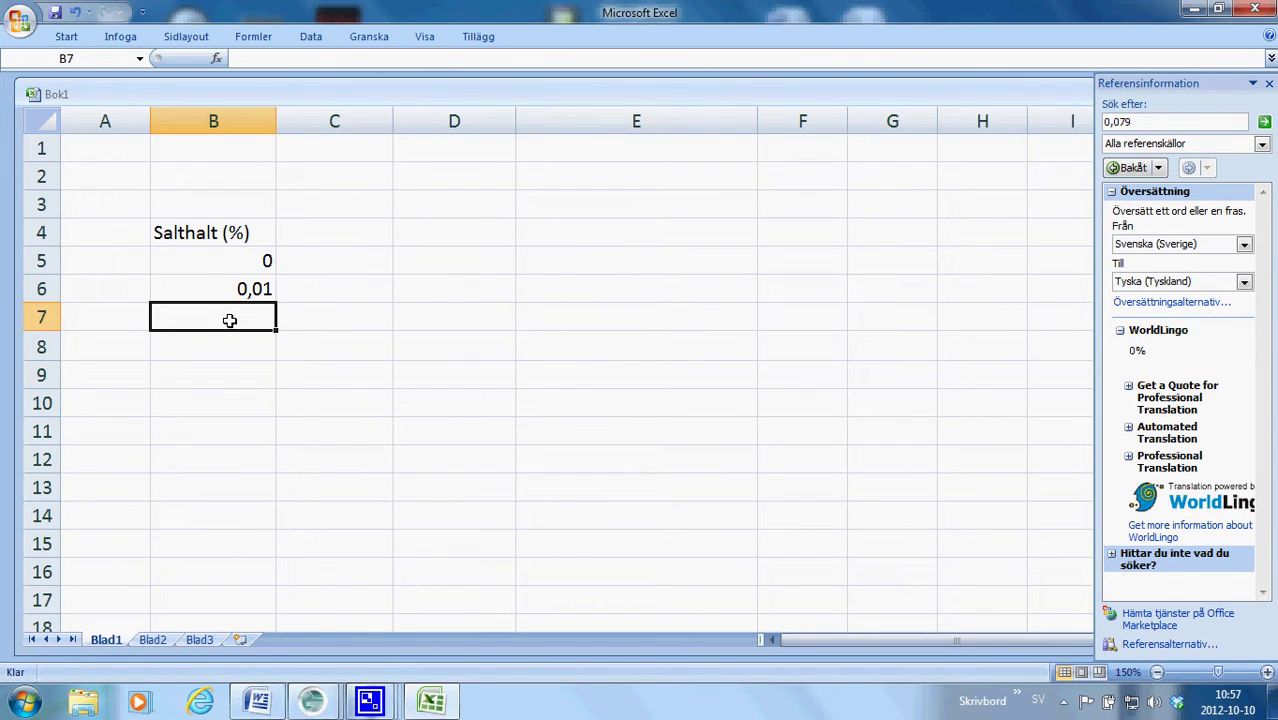
text(0,02)
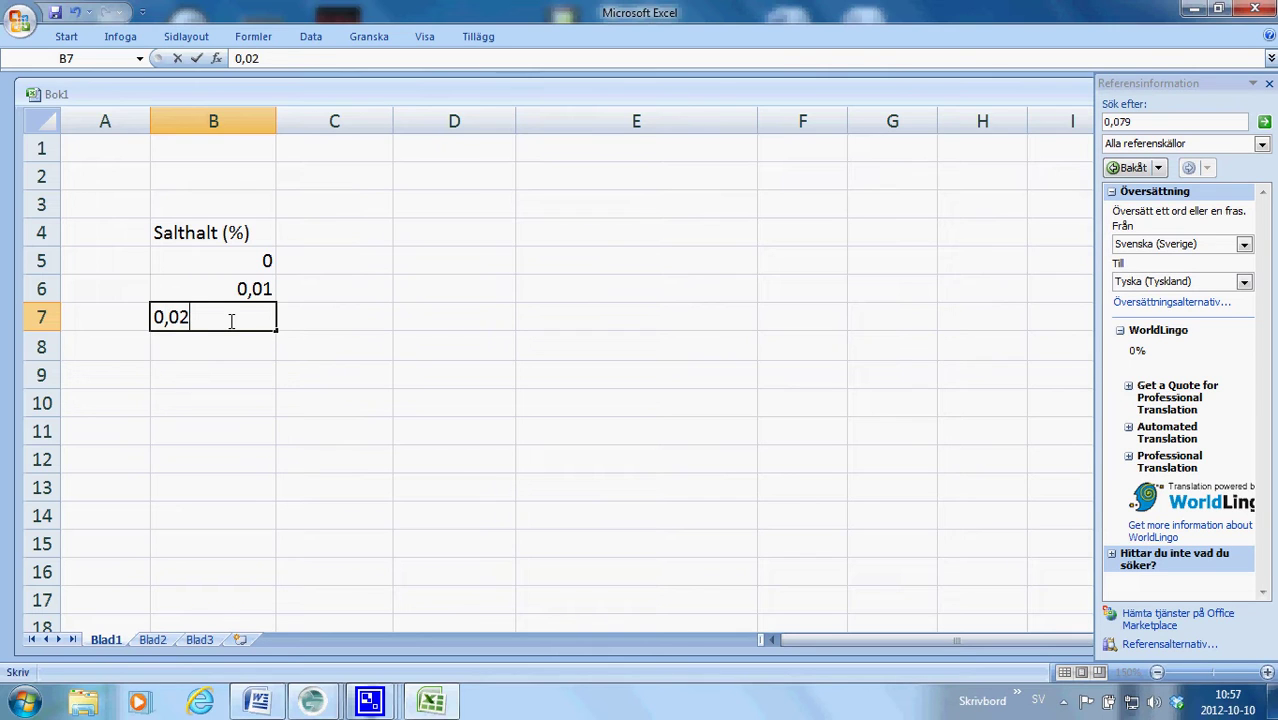
text(5)
key(Return)
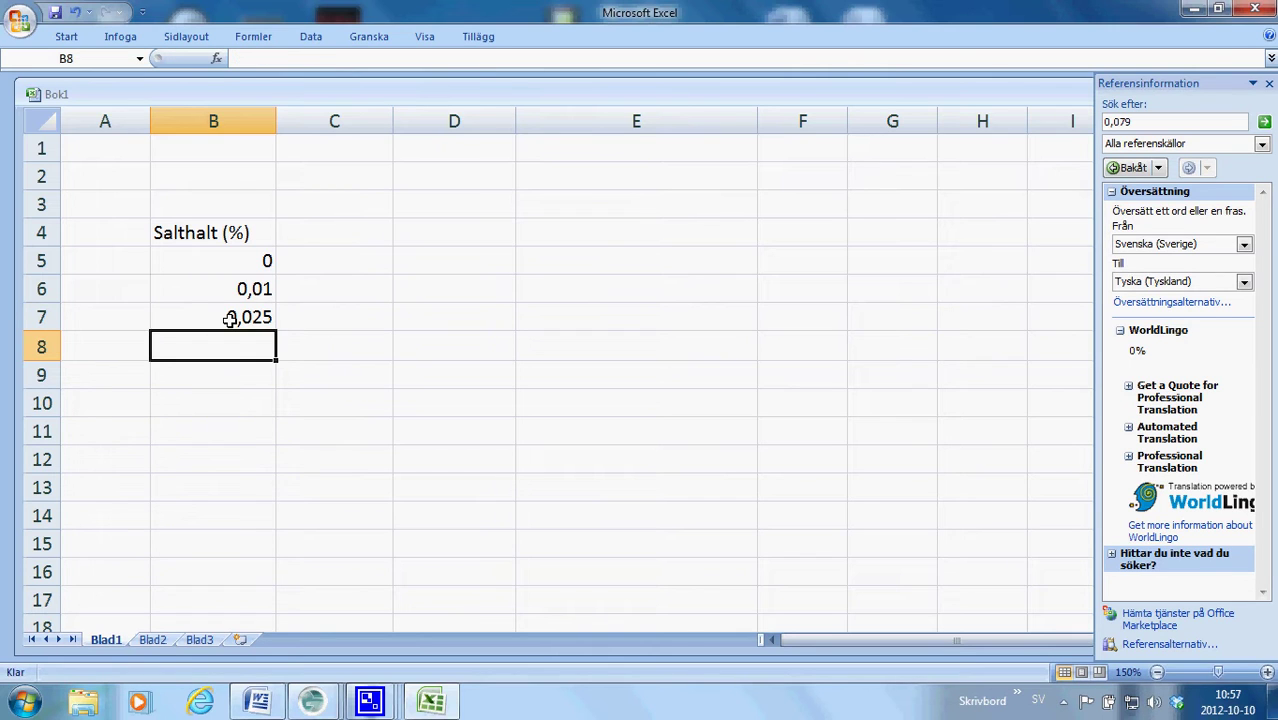
text(0,0)
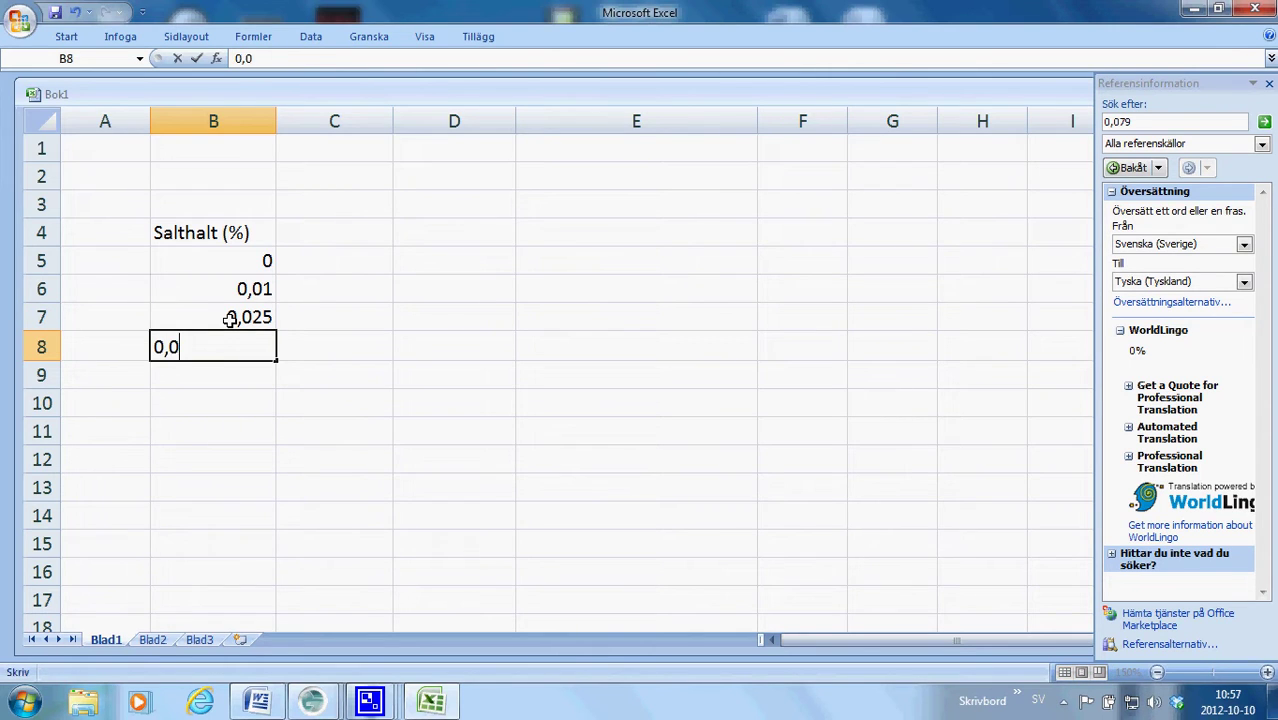
text(5)
key(Return)
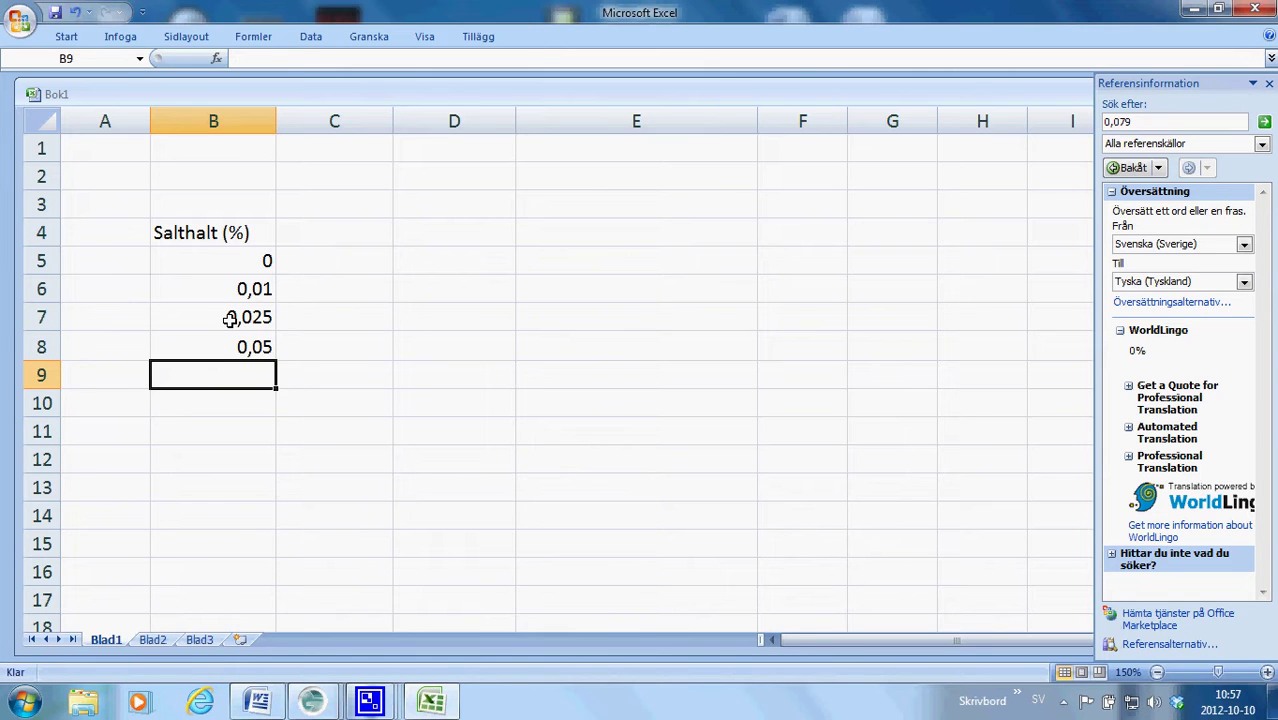
text(0,1)
key(Return)
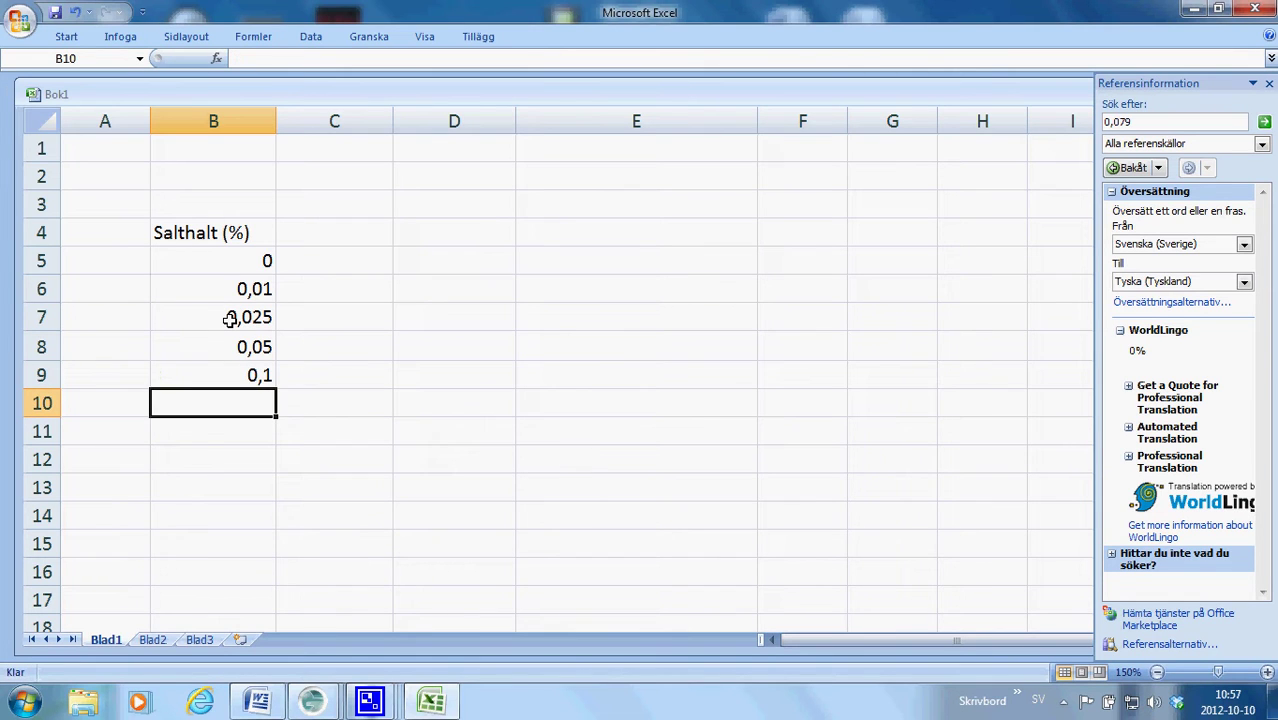
click(257, 496)
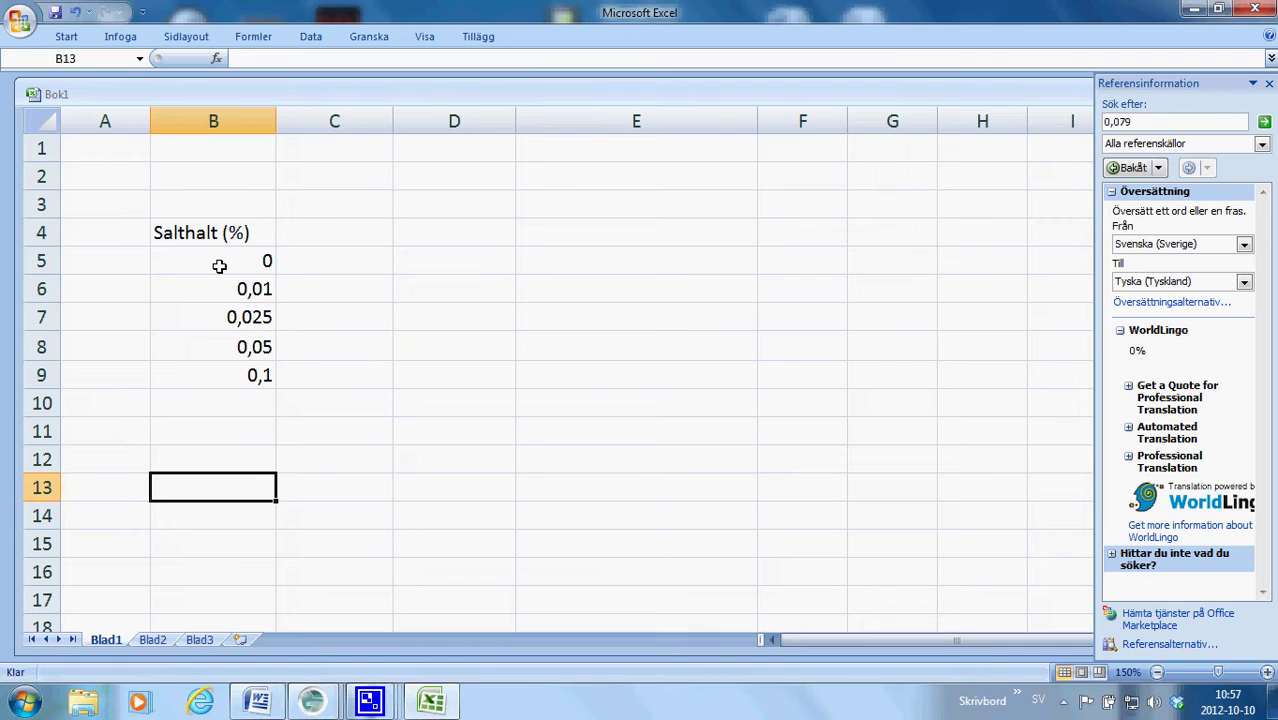
Format B5:B9 as Procent with 1 decimal, so they show 0,0% to 10,0%
drag(215, 260, 219, 373)
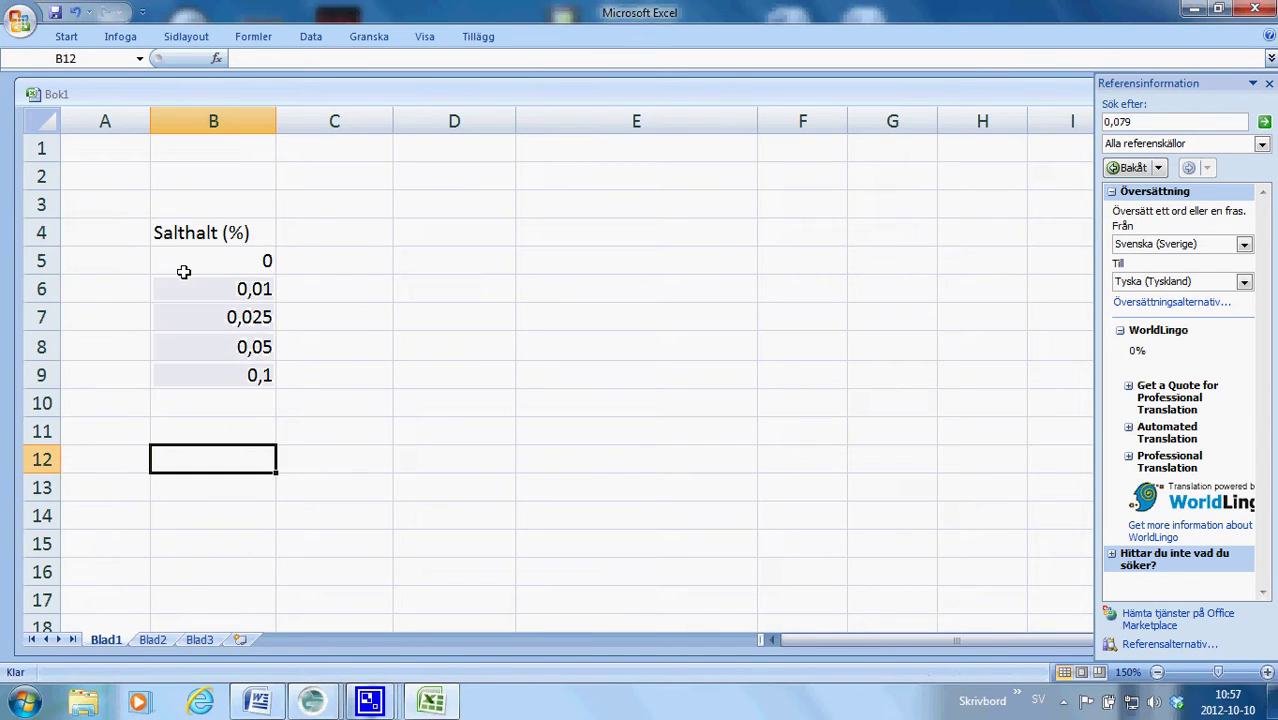
drag(189, 258, 215, 372)
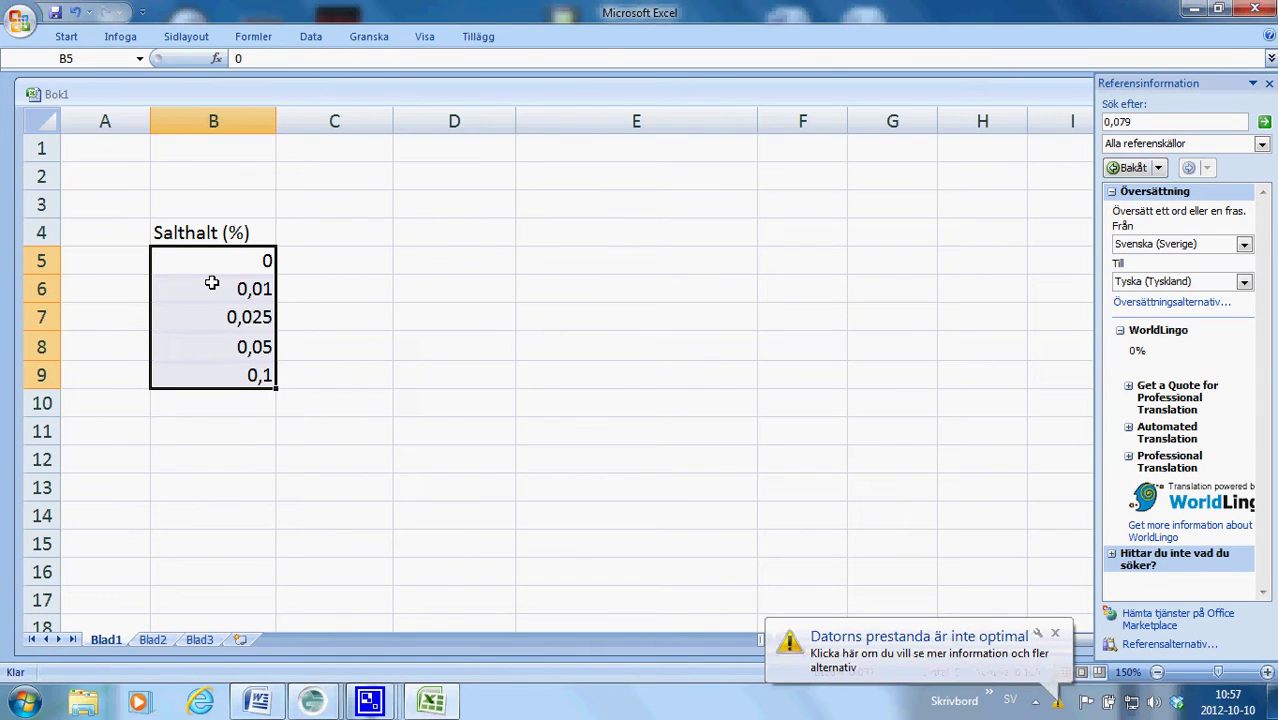
right_click(211, 283)
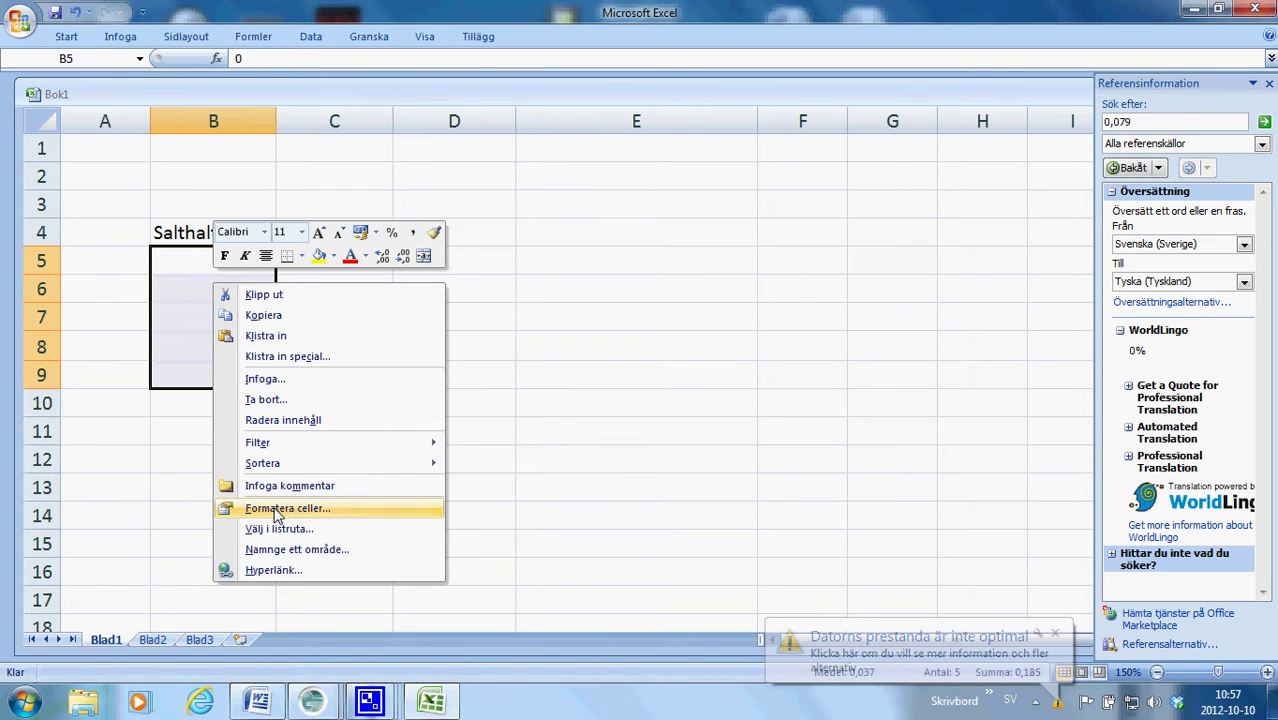
click(278, 512)
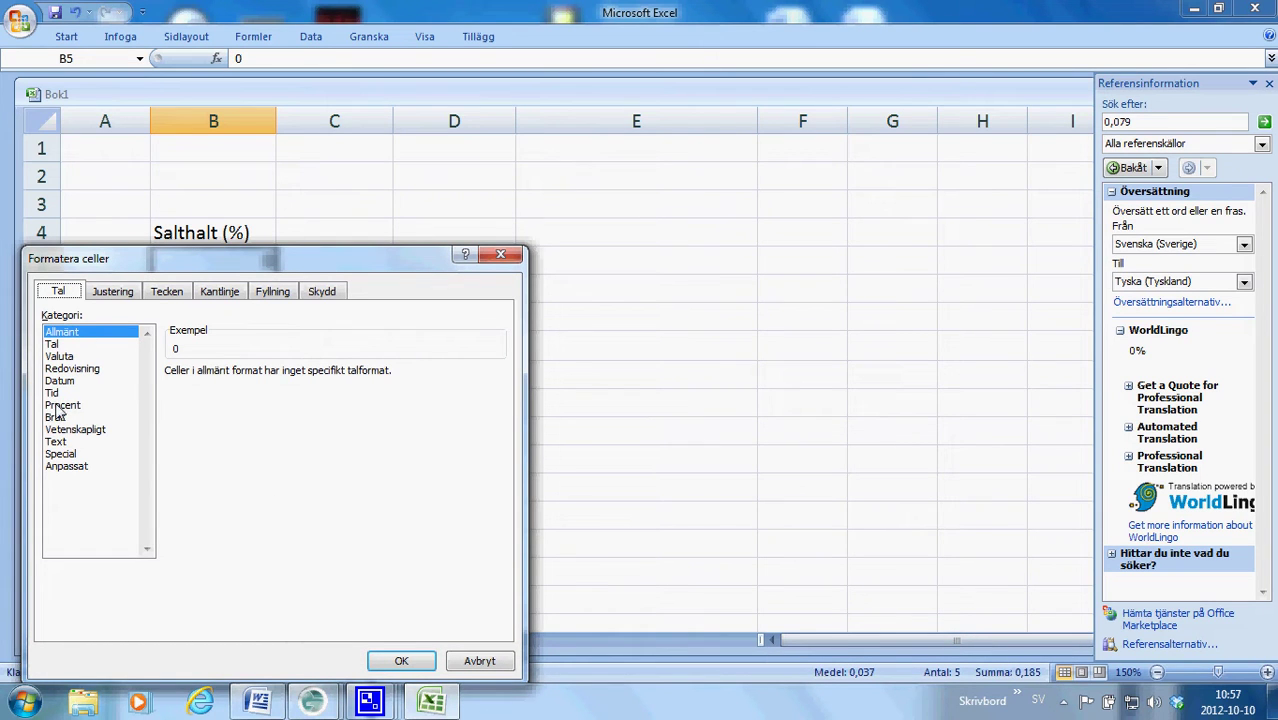
click(58, 406)
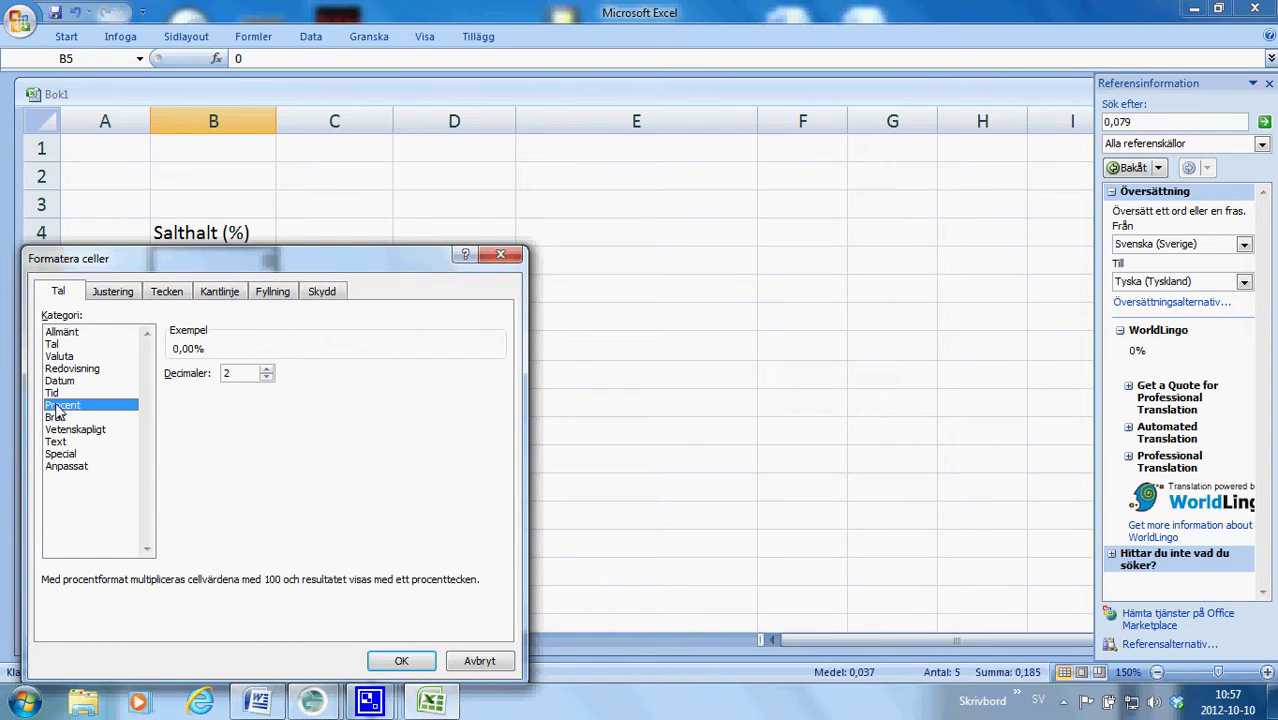
click(266, 378)
click(401, 661)
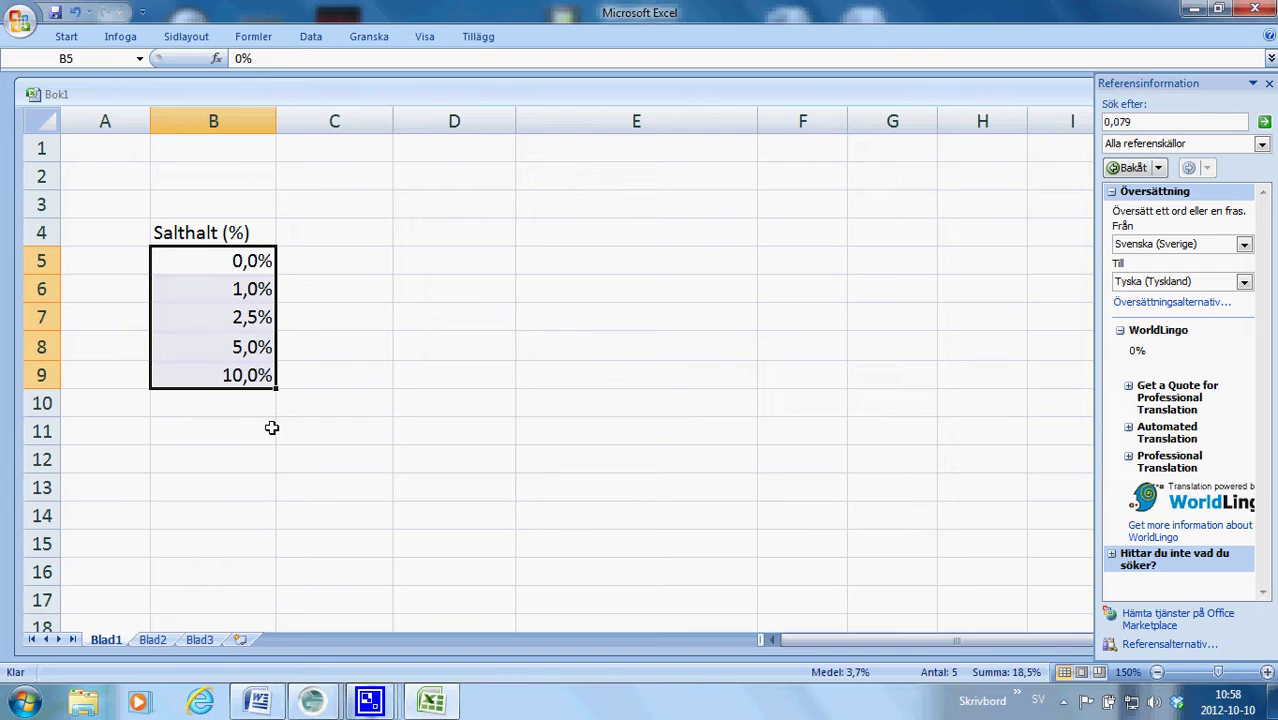
click(258, 458)
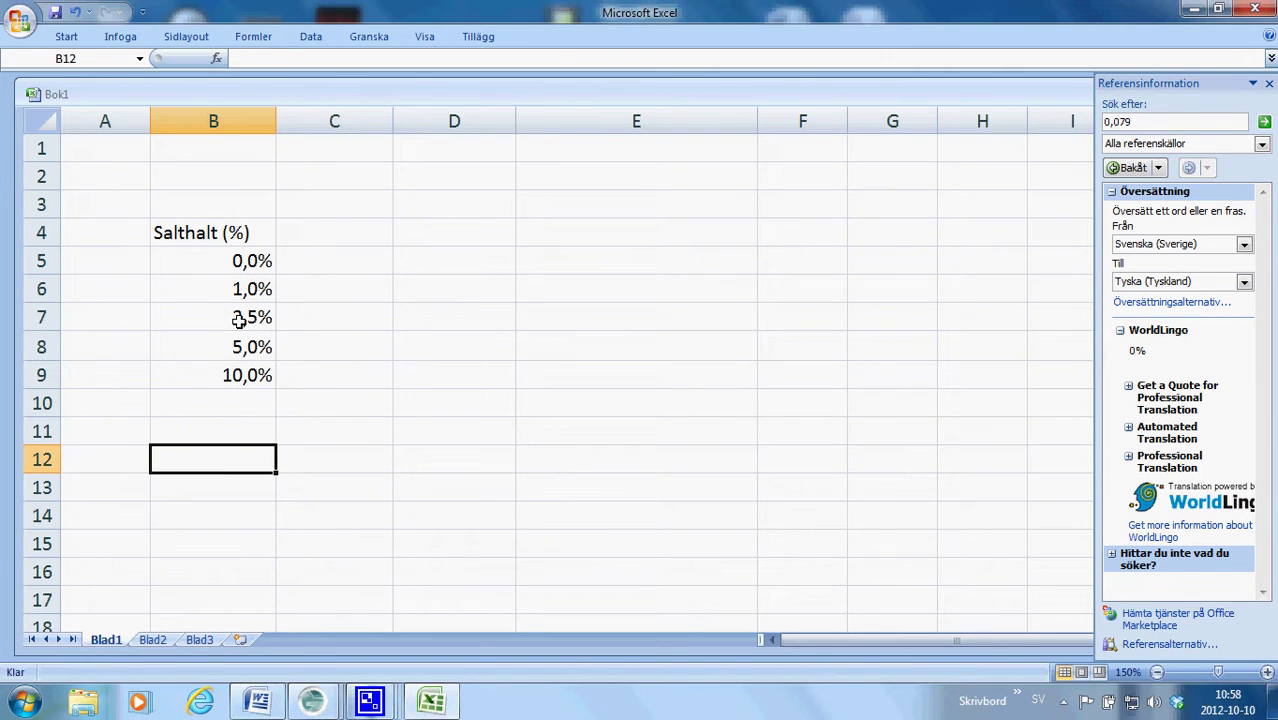
Add the headings 'Vikt innan (g)', 'Vikt efter (g)' and 'Relativ viktändring (%)' in C4:E4
click(309, 224)
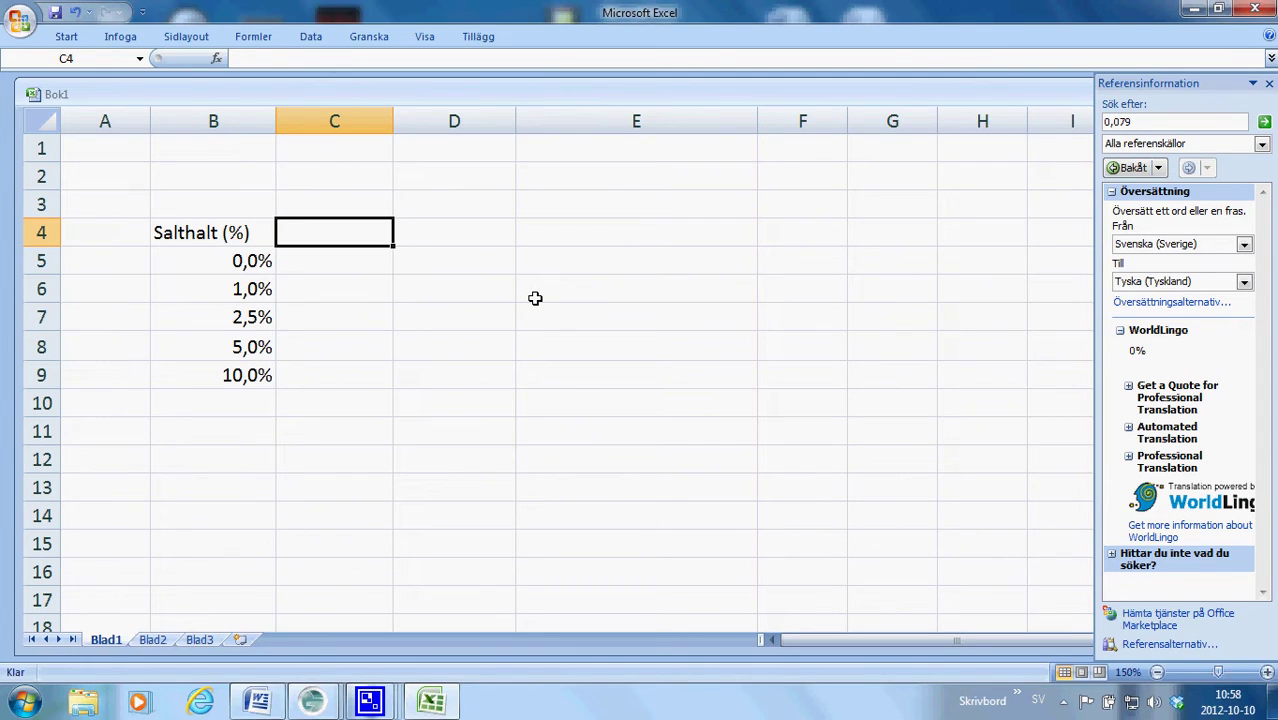
text(V)
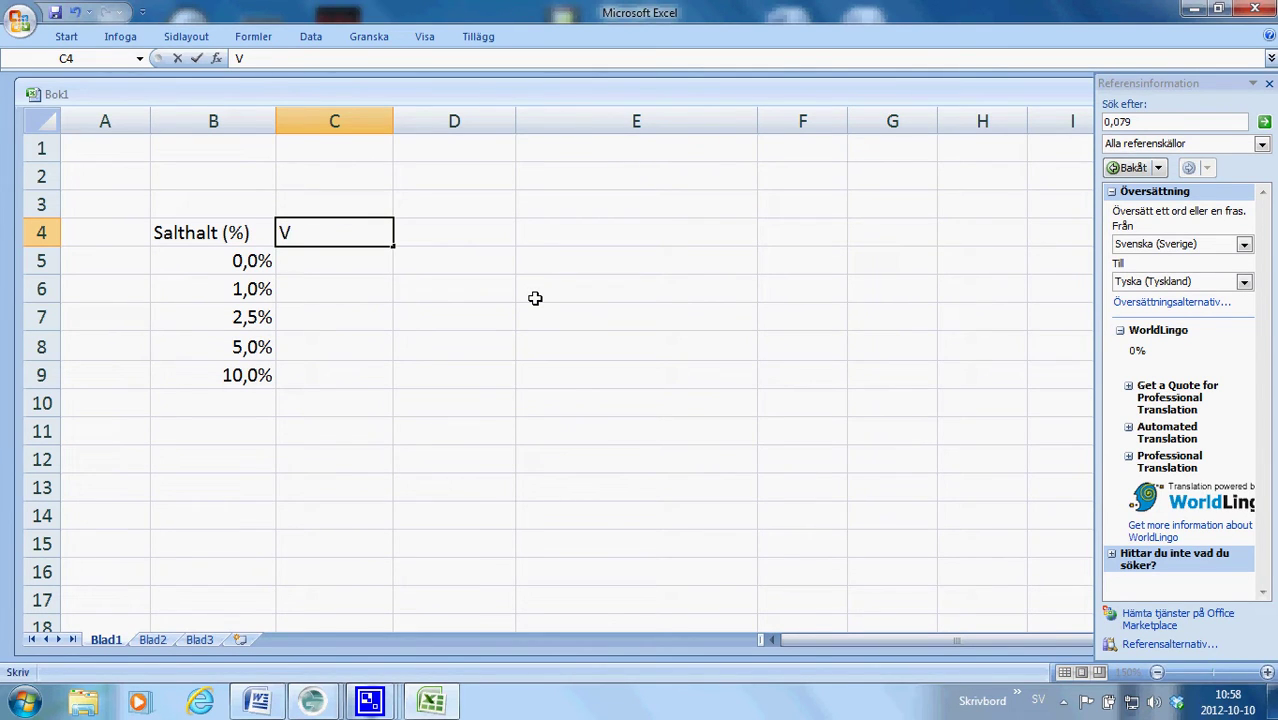
text(ik)
text(t fö)
key(BackSpace)
key(BackSpace)
text(innan)
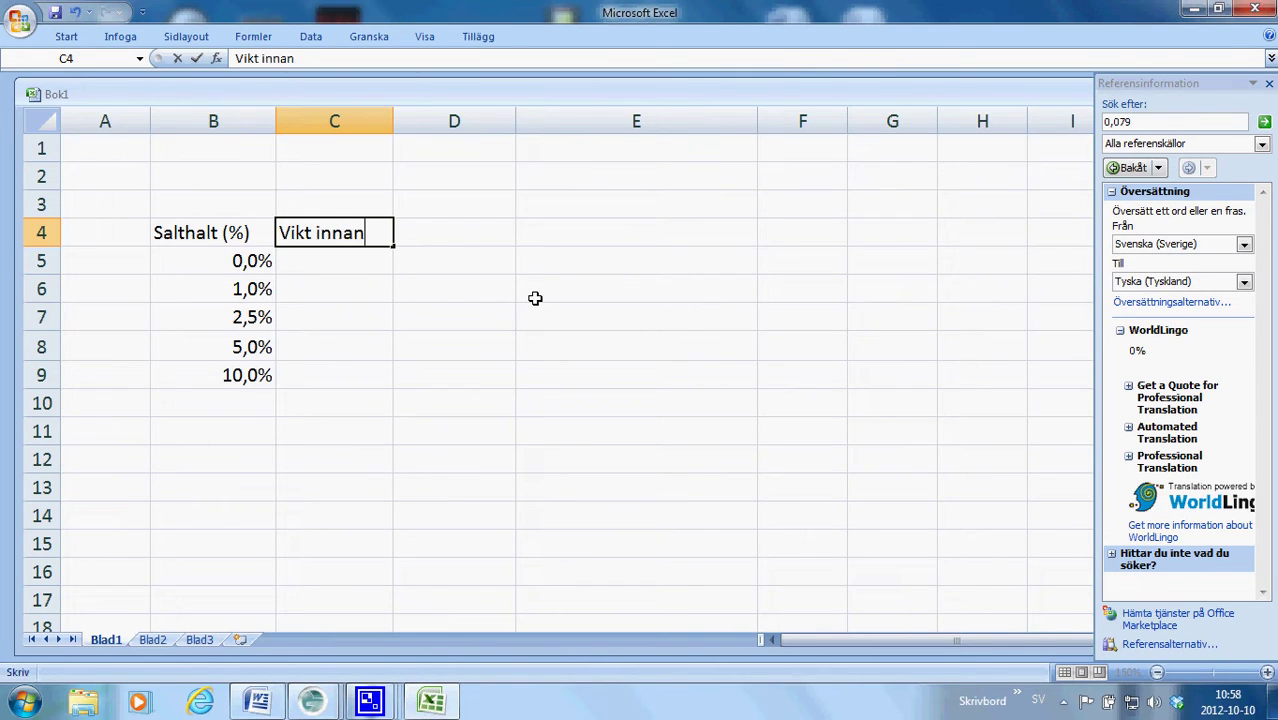
text( ()
text(g))
click(466, 243)
text(V)
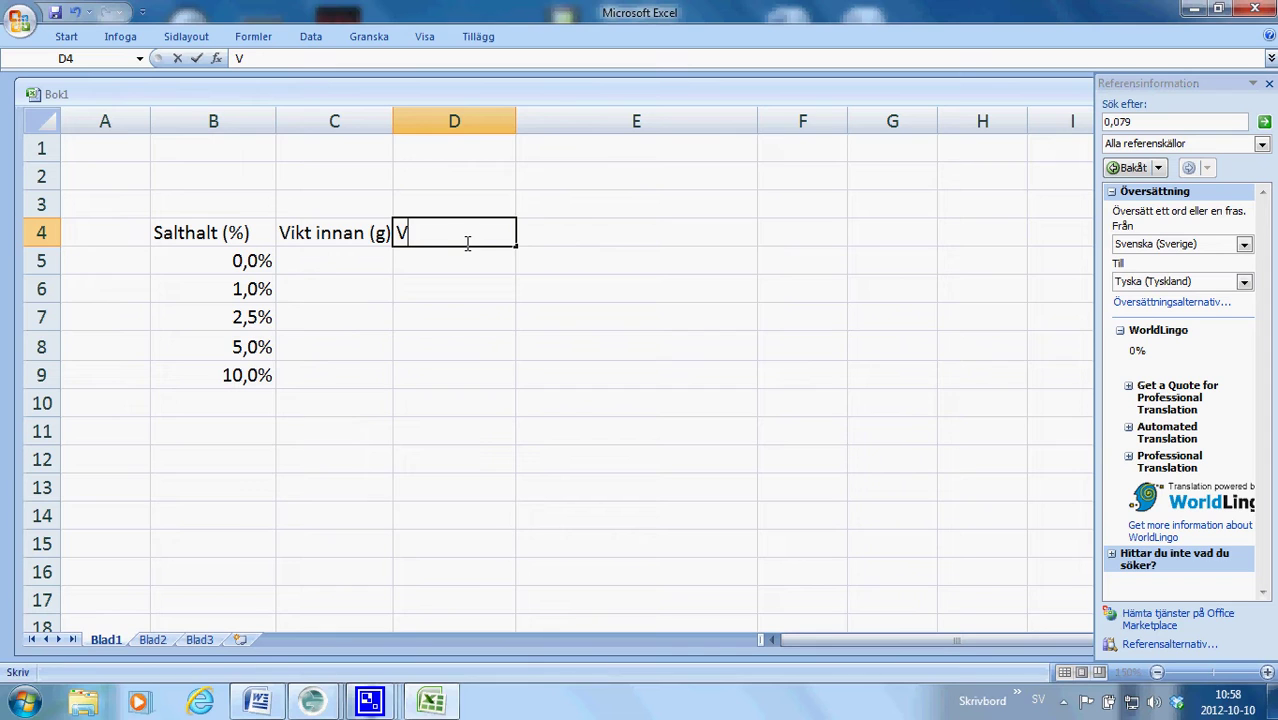
text(ikt efter )
text((g)
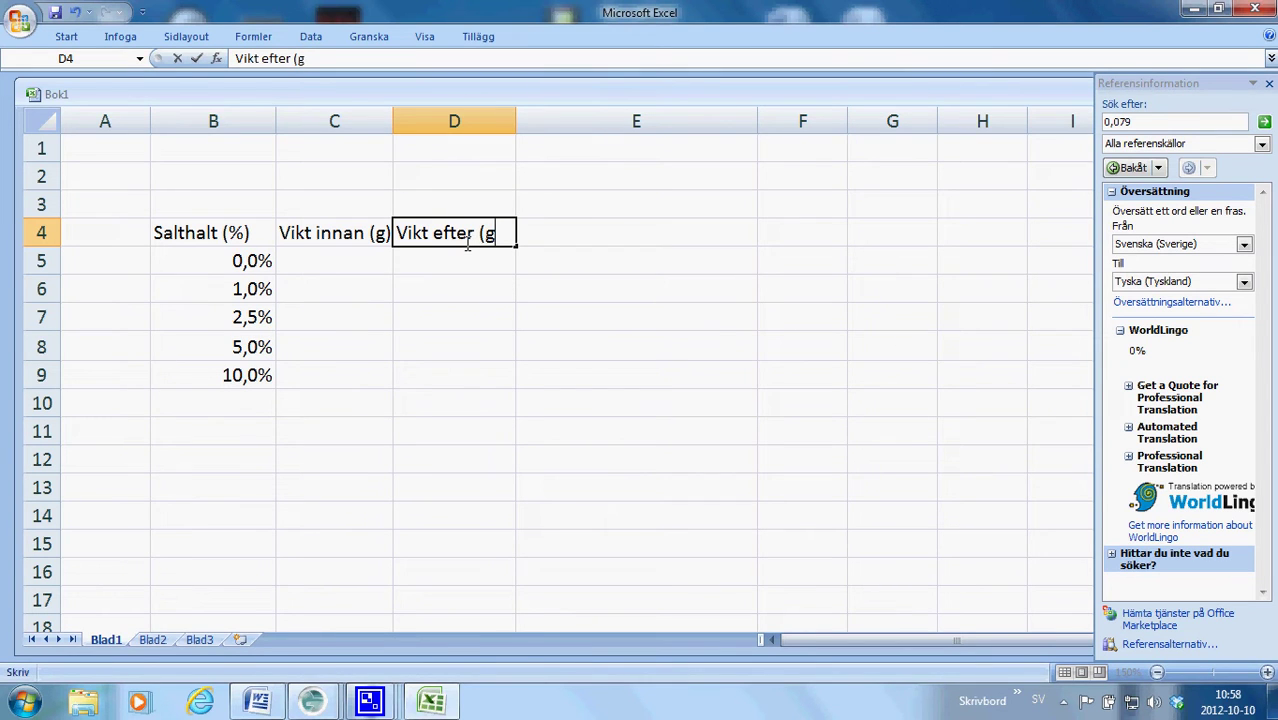
text())
click(496, 305)
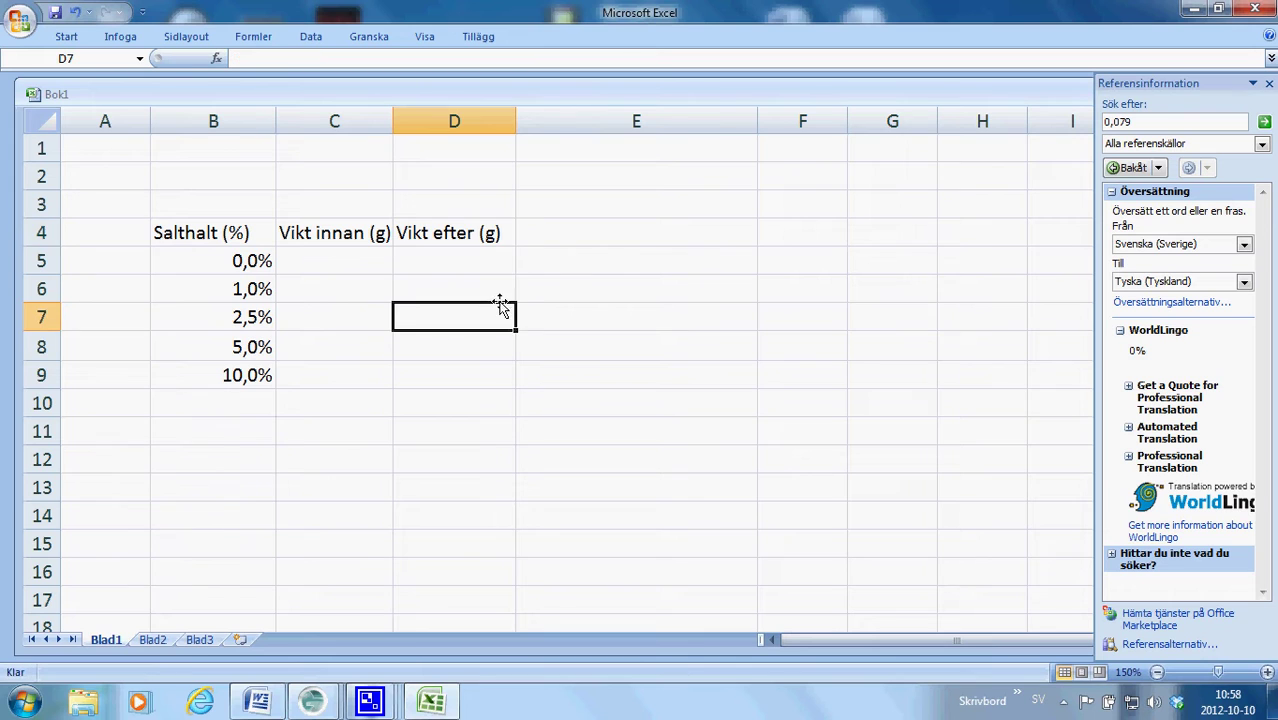
click(586, 228)
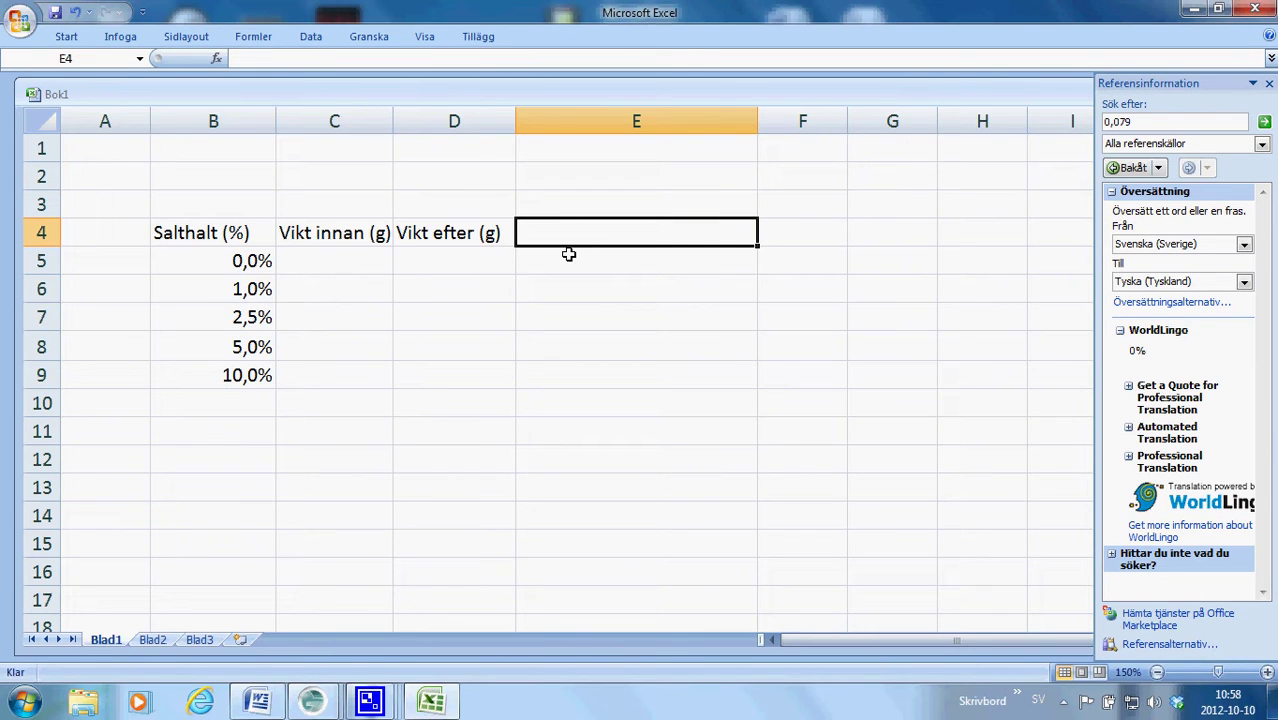
text(Relat)
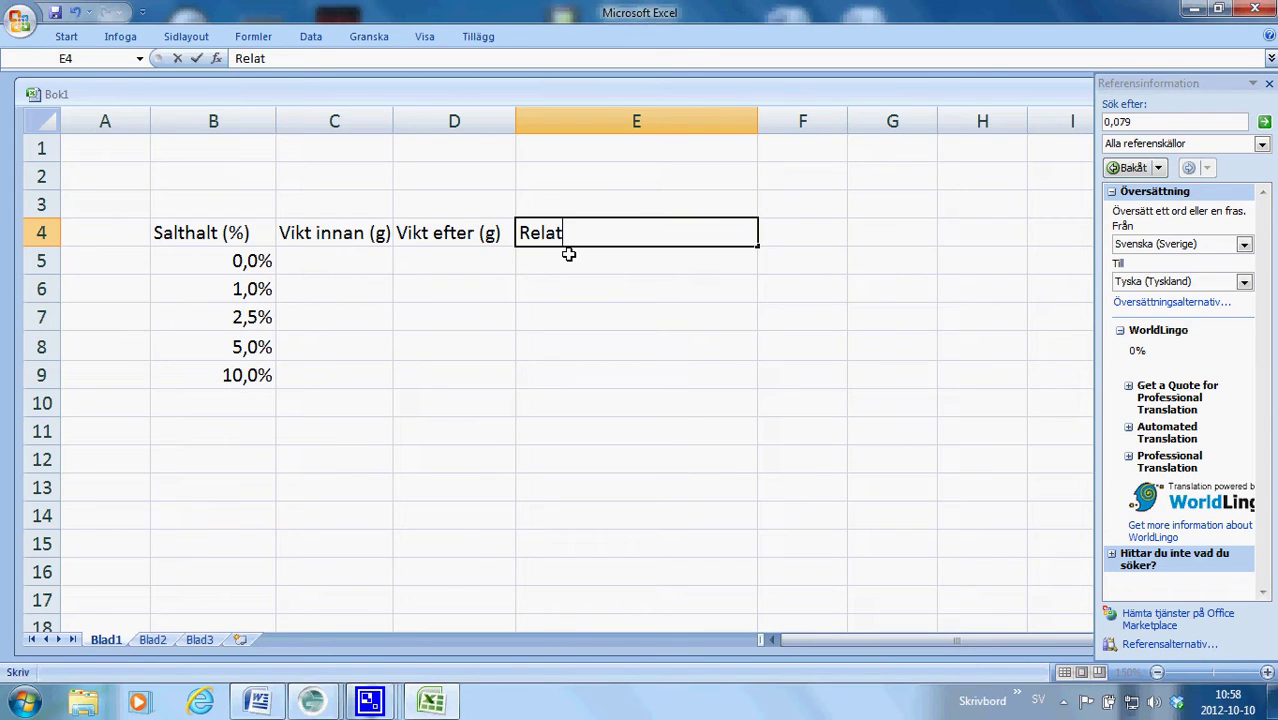
text(iv vikt)
text(ändring )
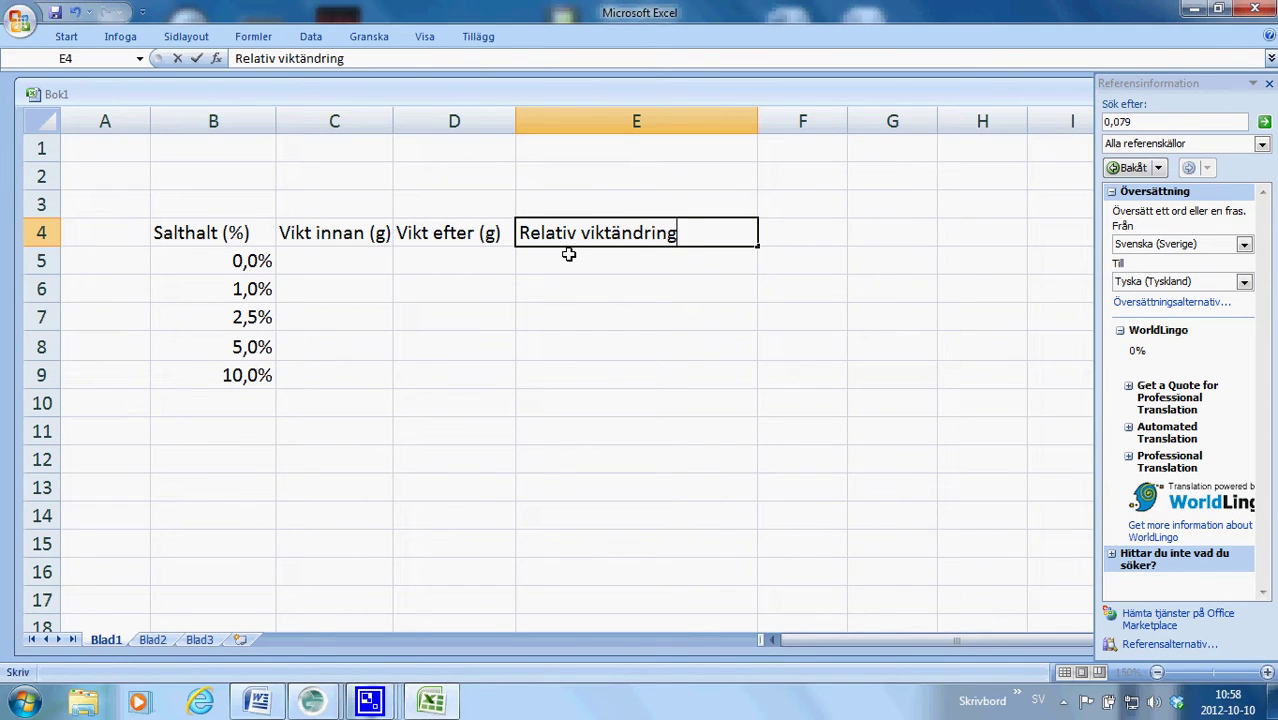
text(()
text(%))
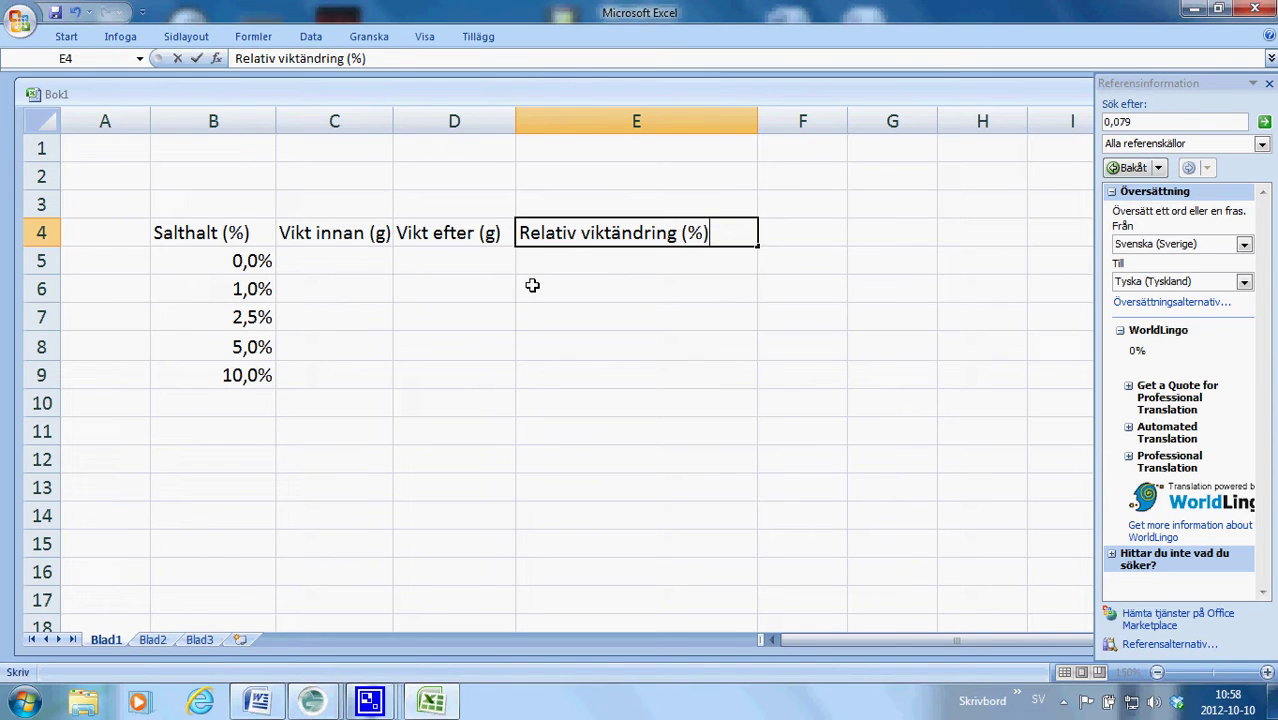
click(530, 287)
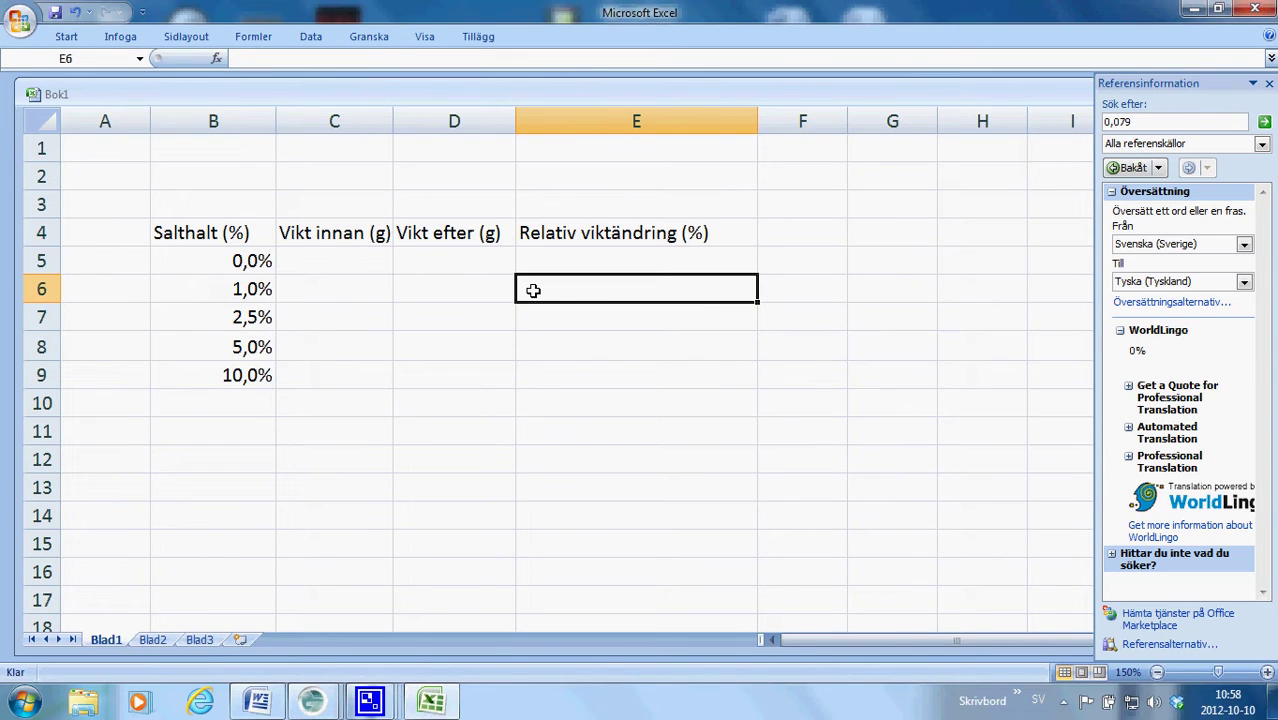
click(363, 265)
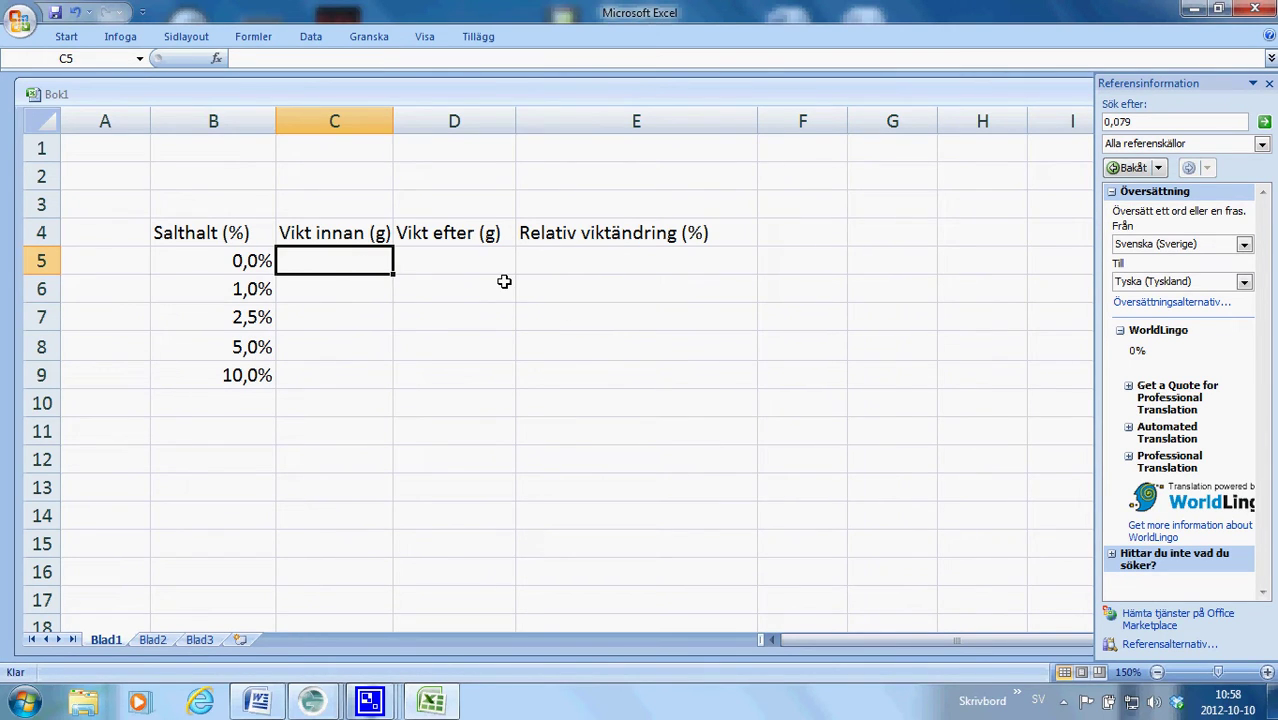
Enter the initial weights 1,4, 1,32, 1,53, 1,45 and 1,32 in C5:C9
text(1,)
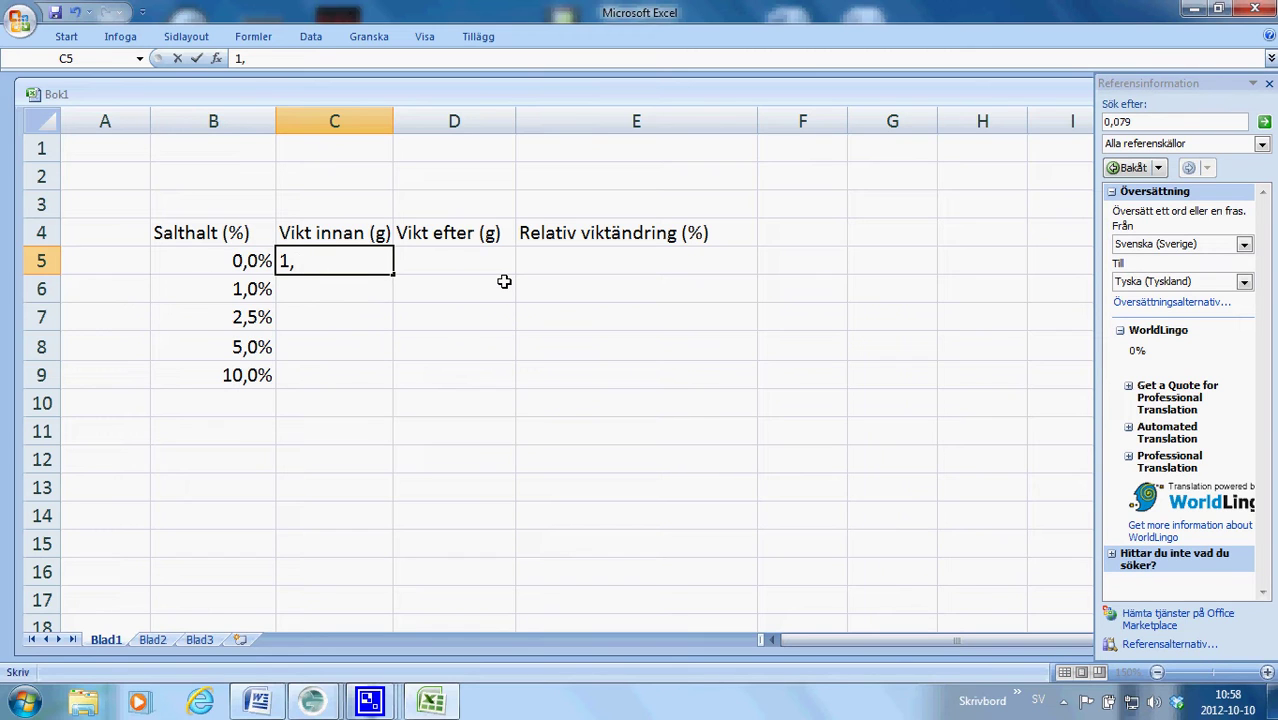
text(4)
key(Return)
text(1)
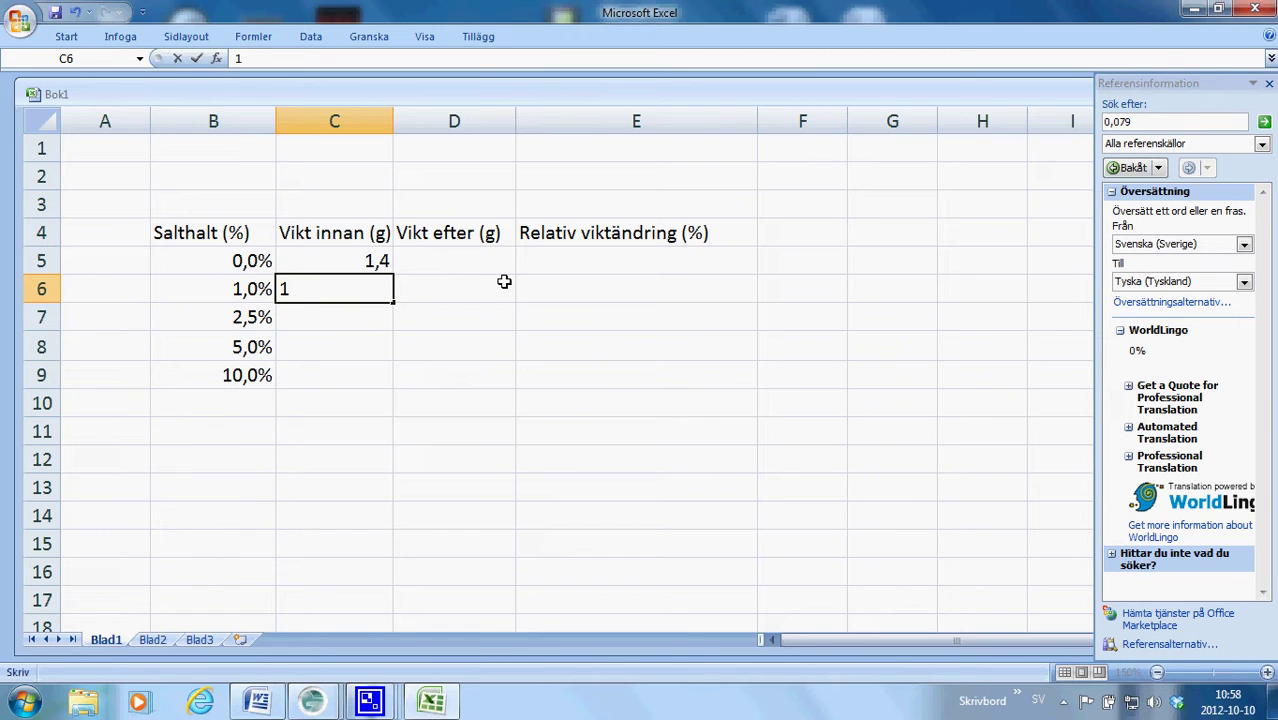
text(,32)
key(Return)
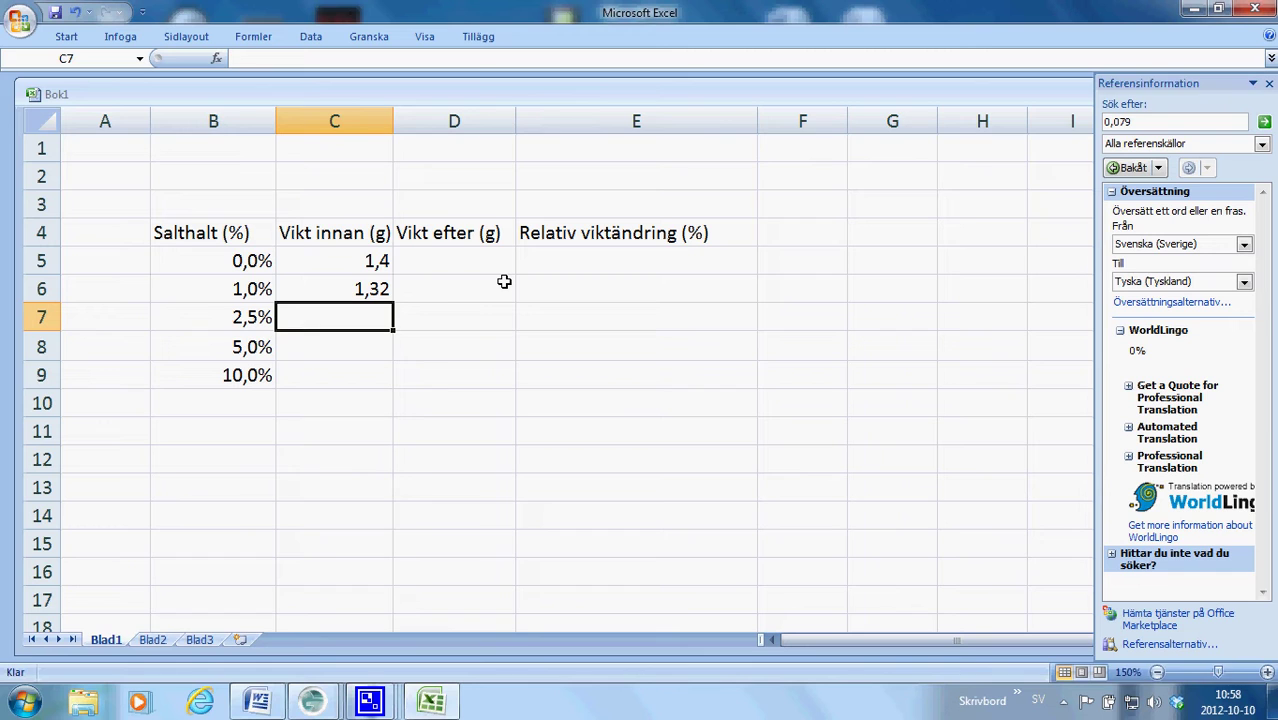
text(1,53)
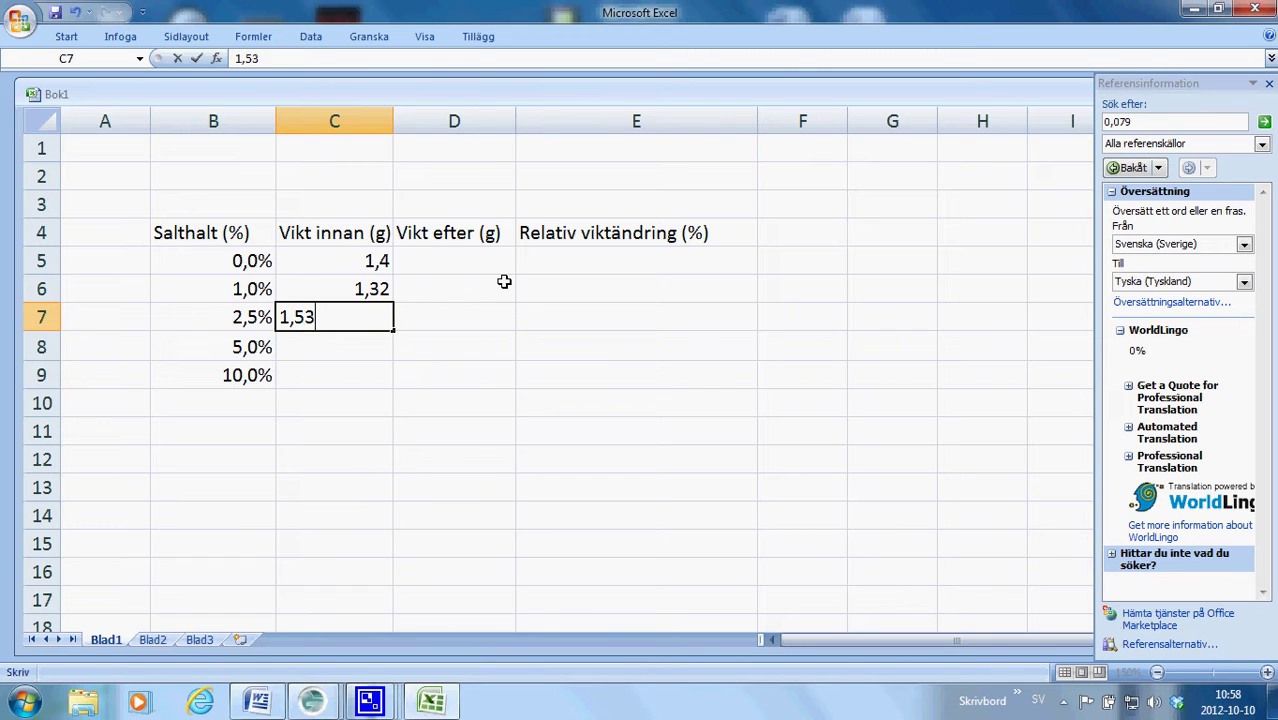
key(Return)
text(1,)
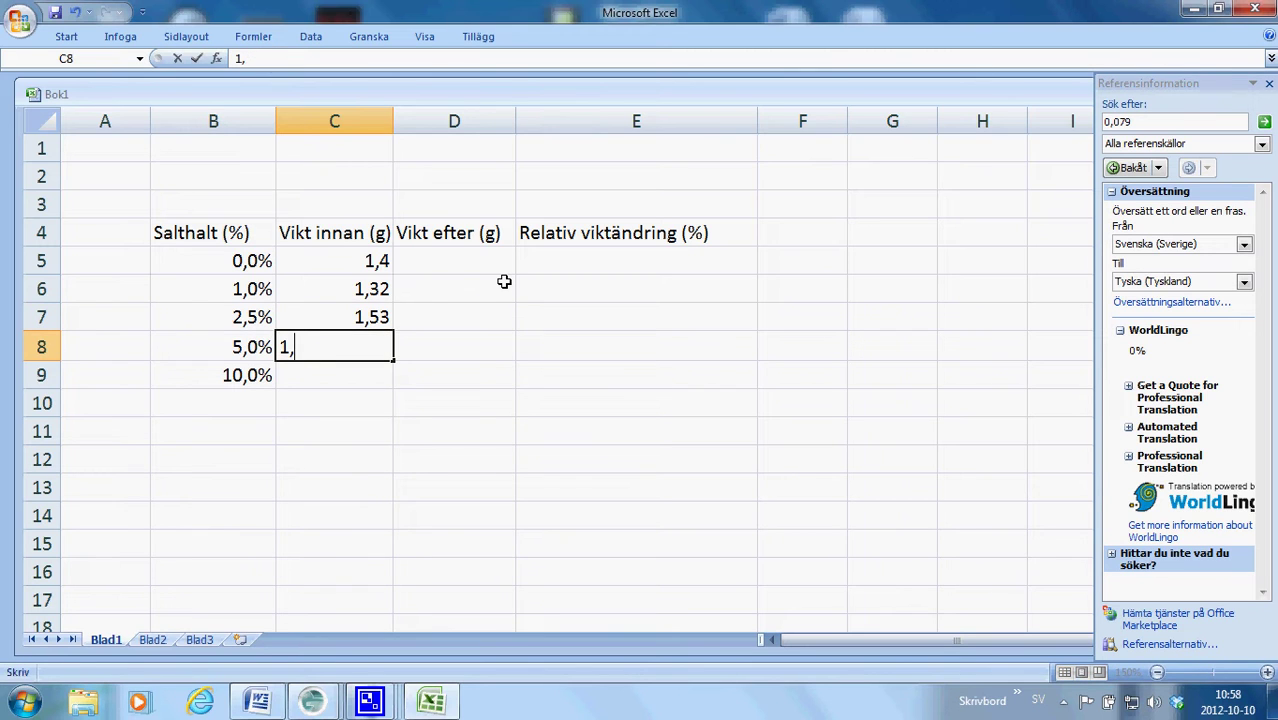
text(45)
key(Return)
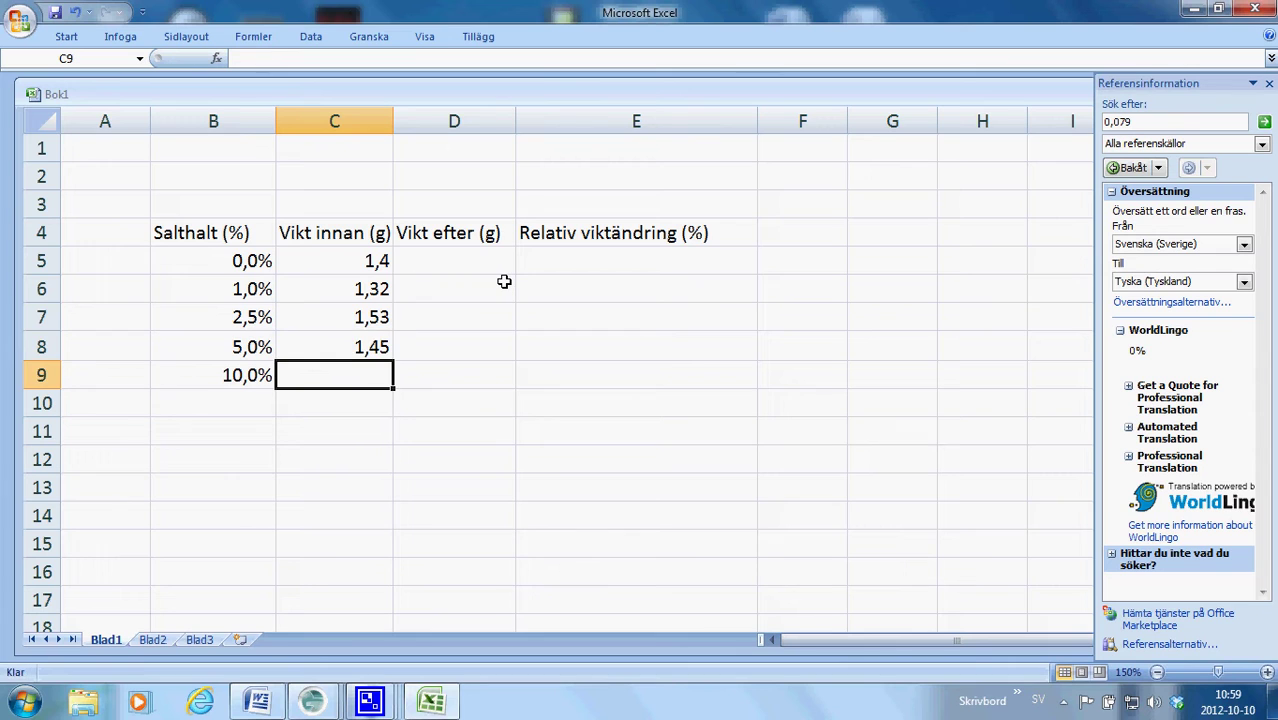
text(1,)
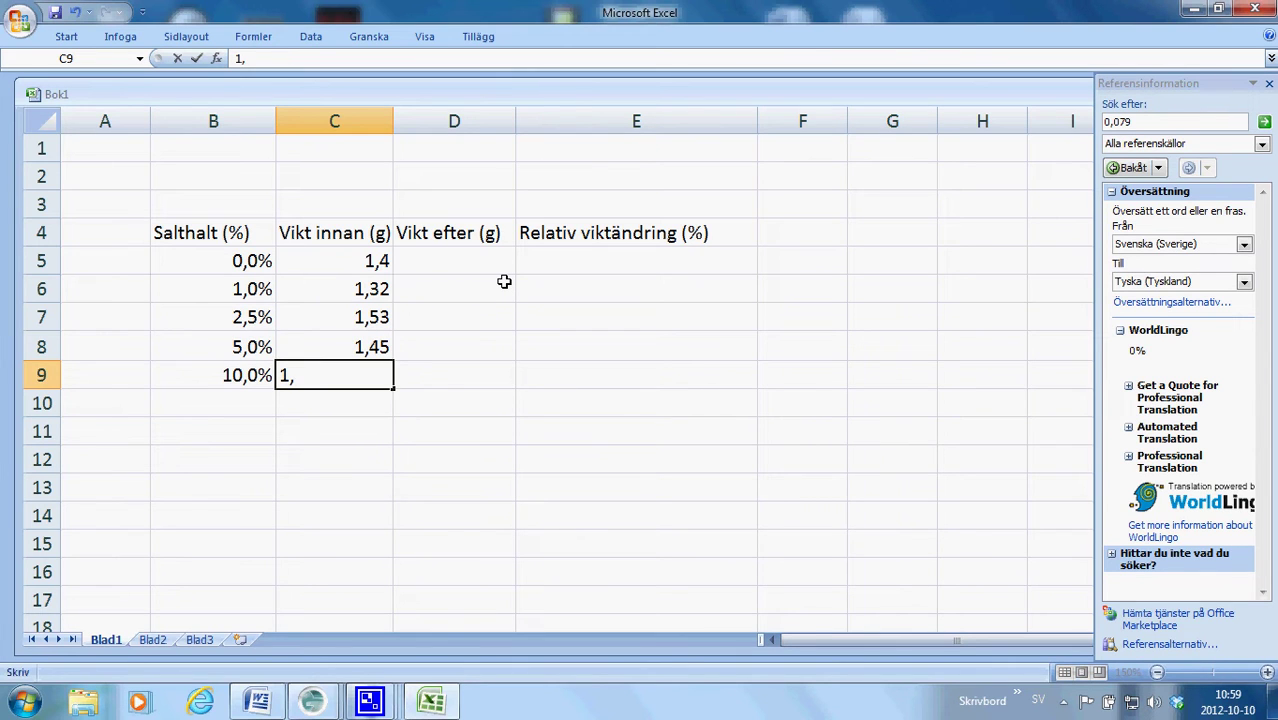
text(32)
key(Return)
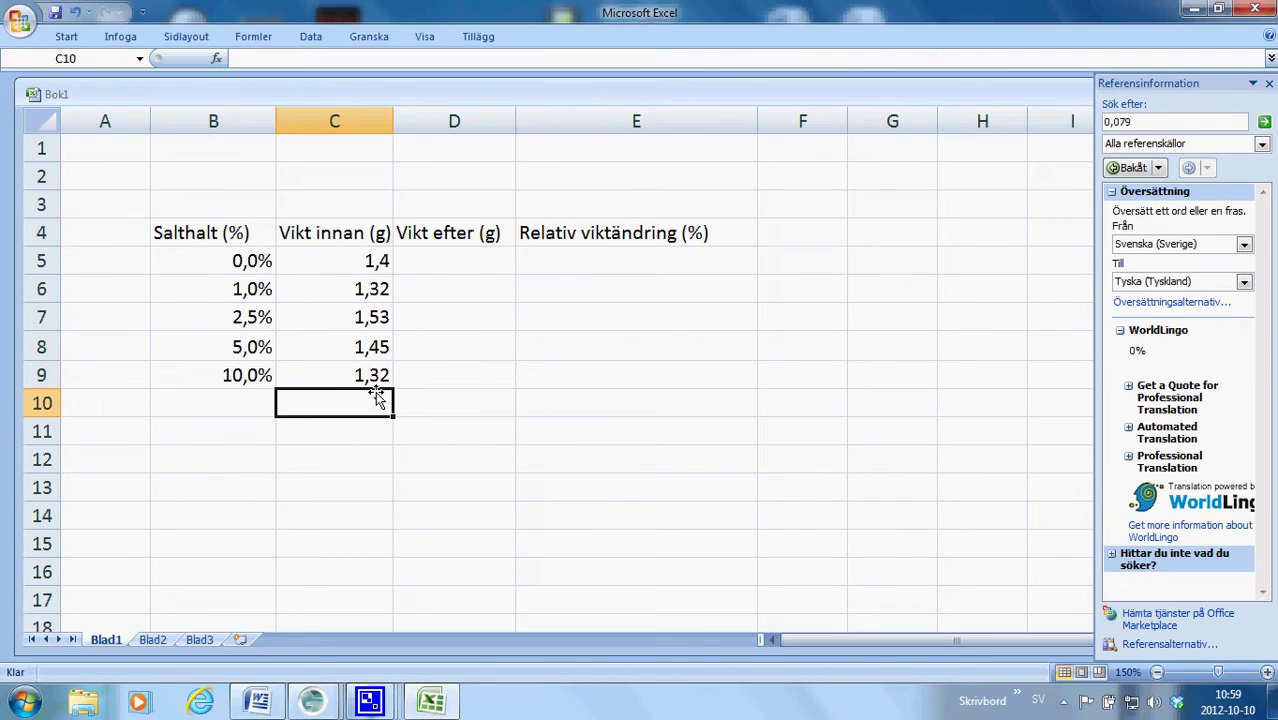
click(454, 265)
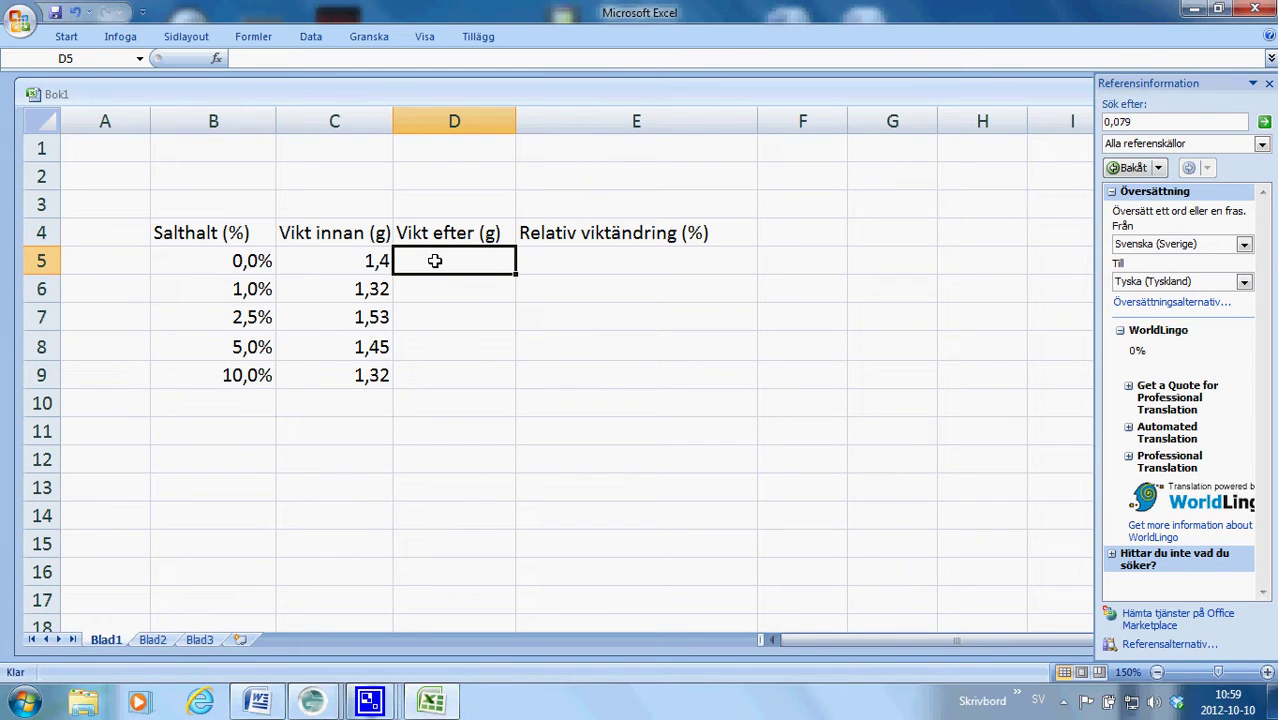
Enter 1,53 in D5 and the corrected weight 1,33 in D6
text(1,)
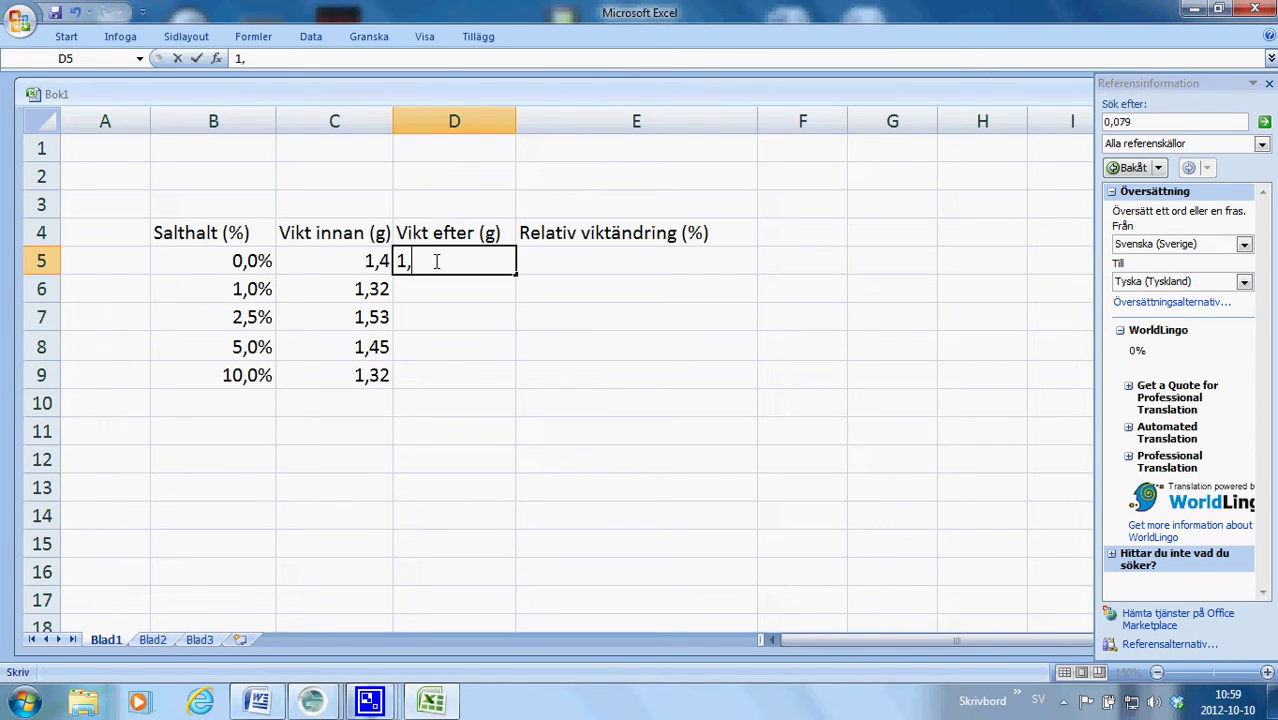
text(53)
key(Return)
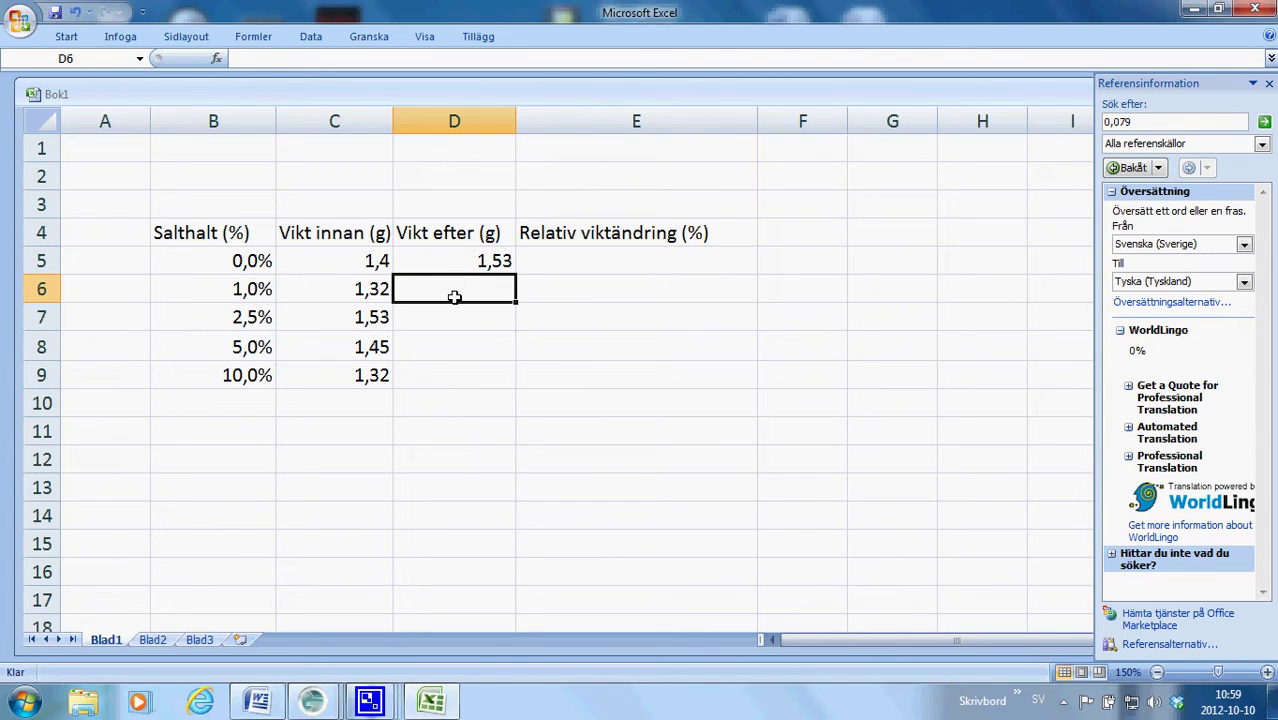
text(1)
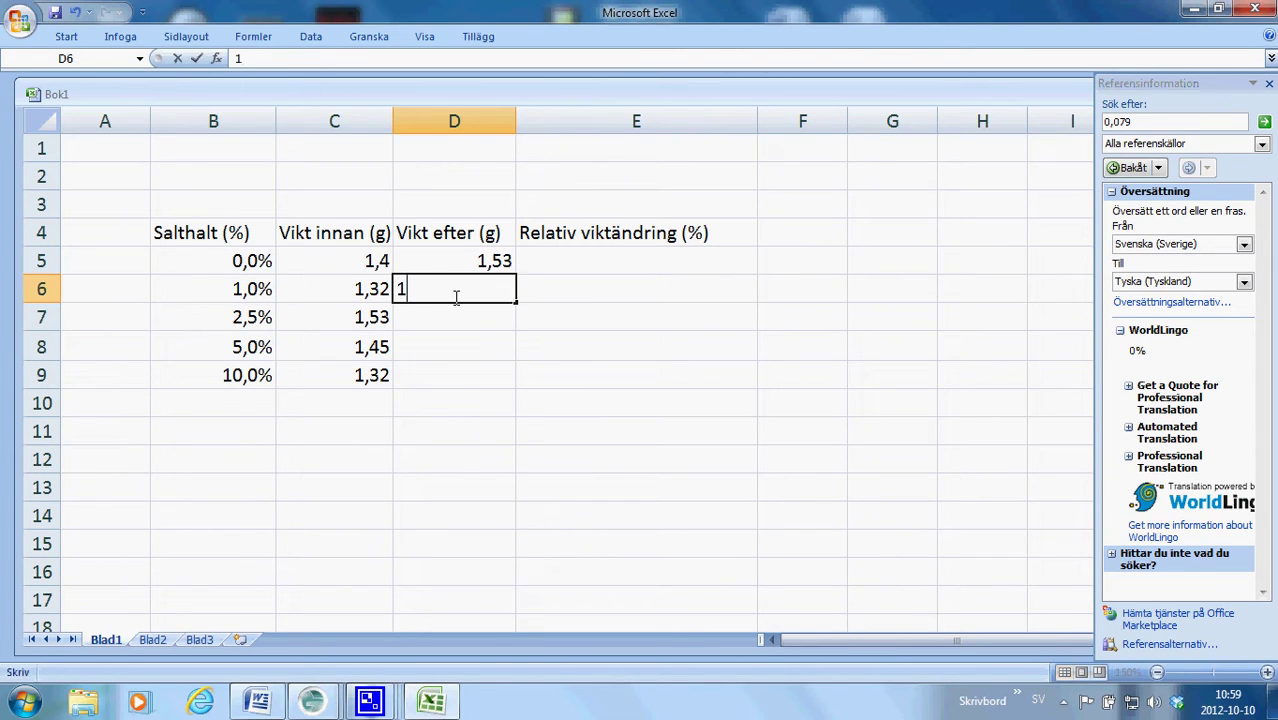
text(,3)
text(31)
key(BackSpace)
text(3)
key(Return)
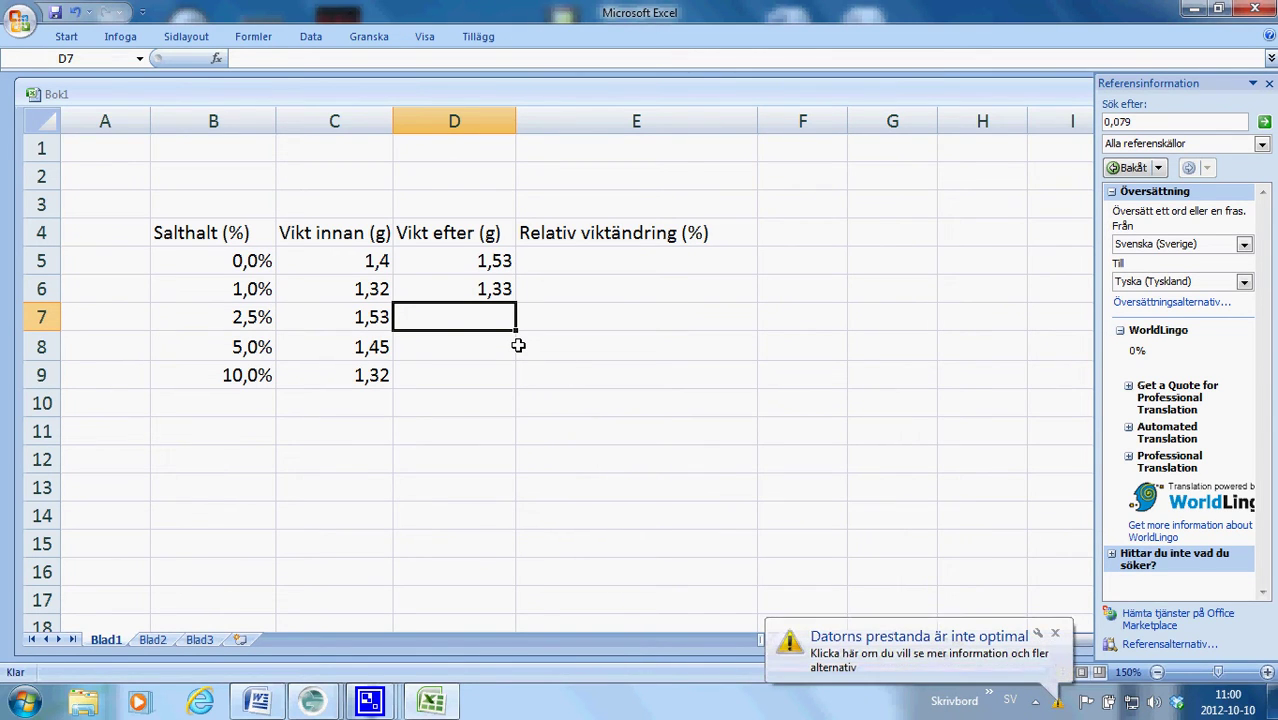
Enter the final weights 1,48, 1,35 and 1,18 in D7:D9
text(1,)
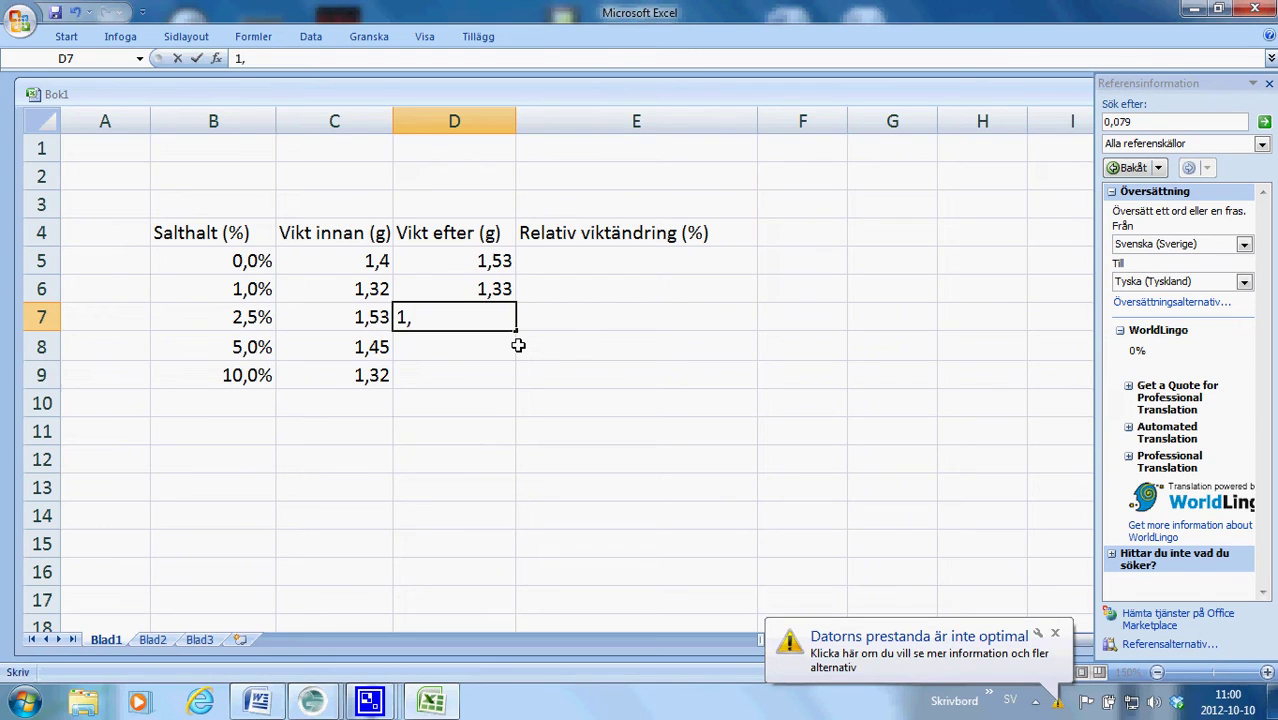
text(48)
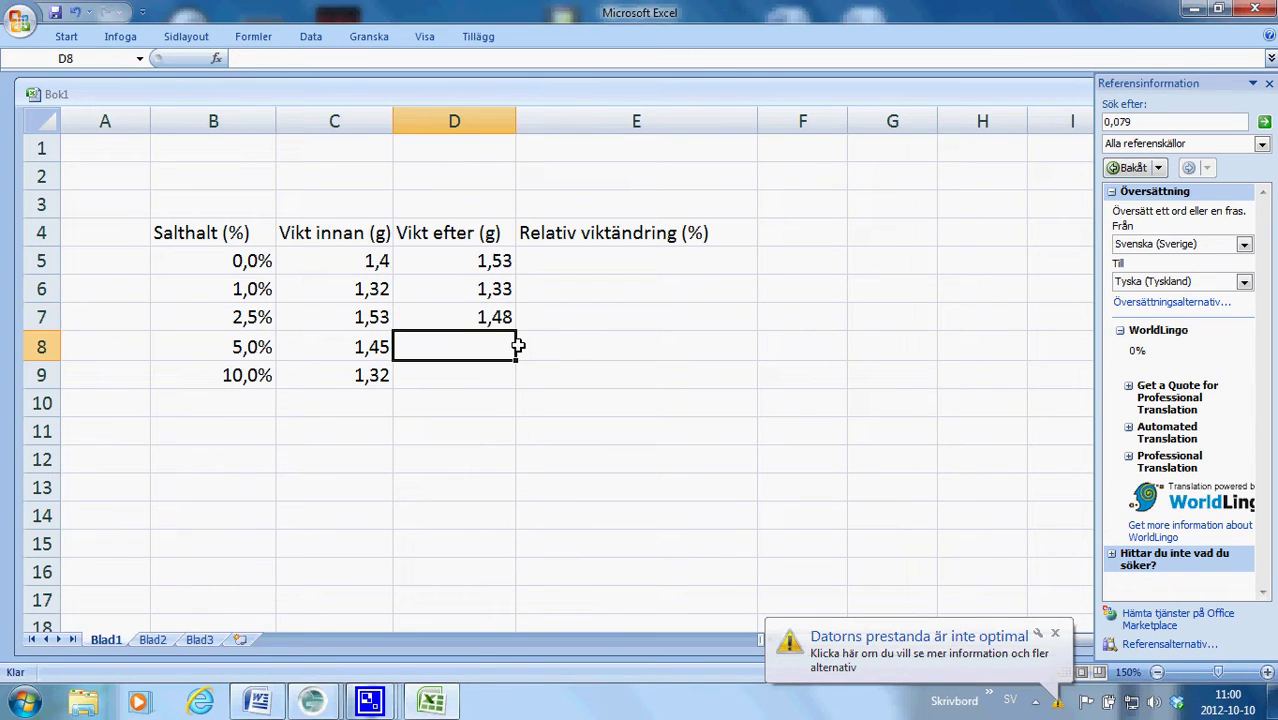
key(Return)
text(1)
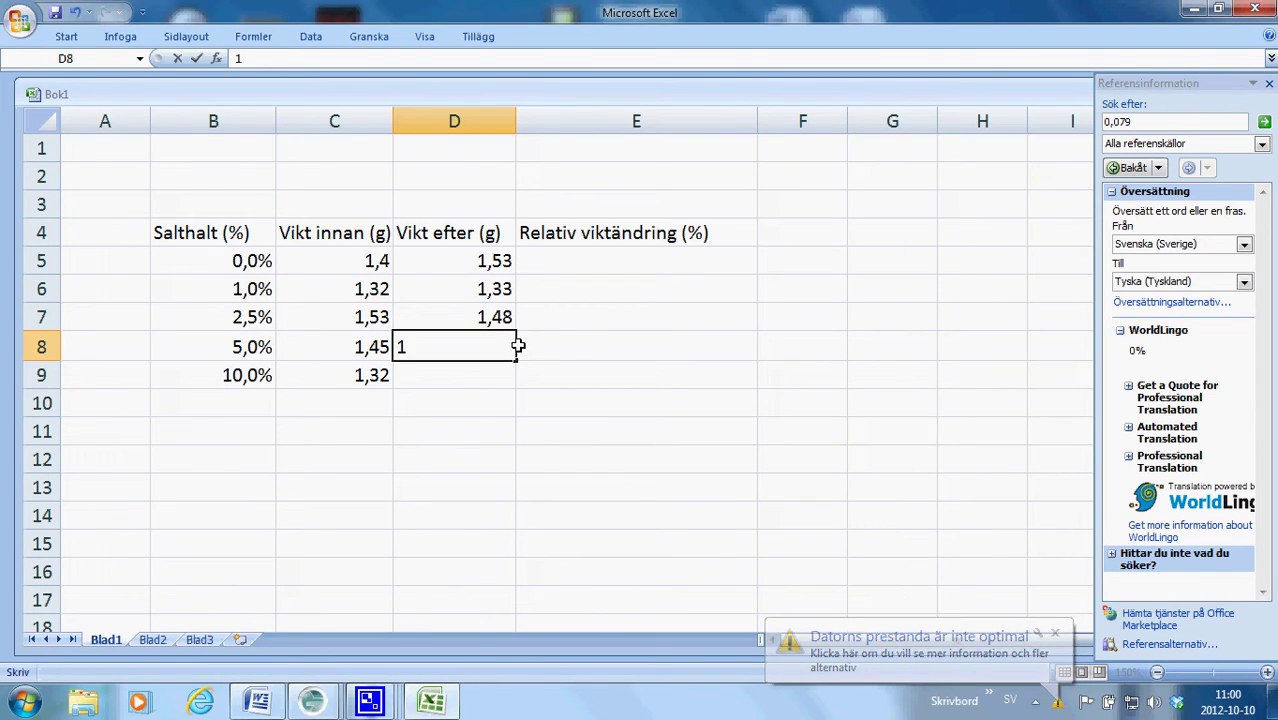
text(,)
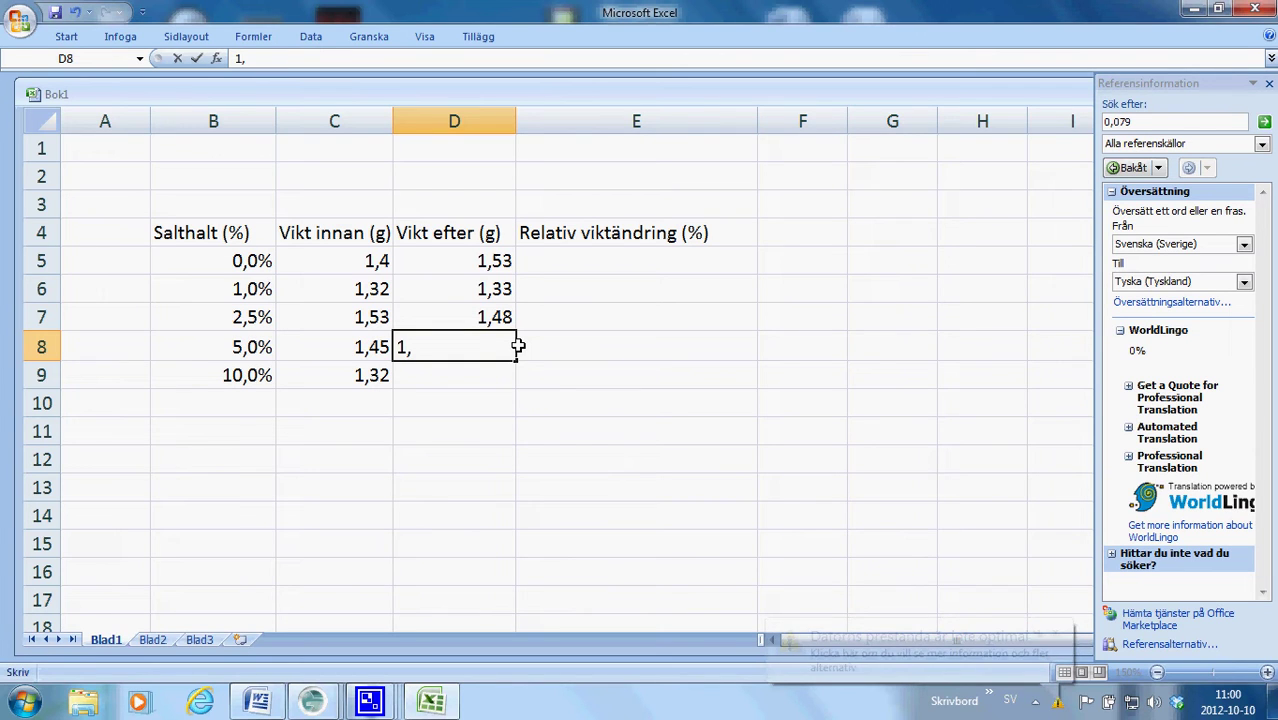
text(35)
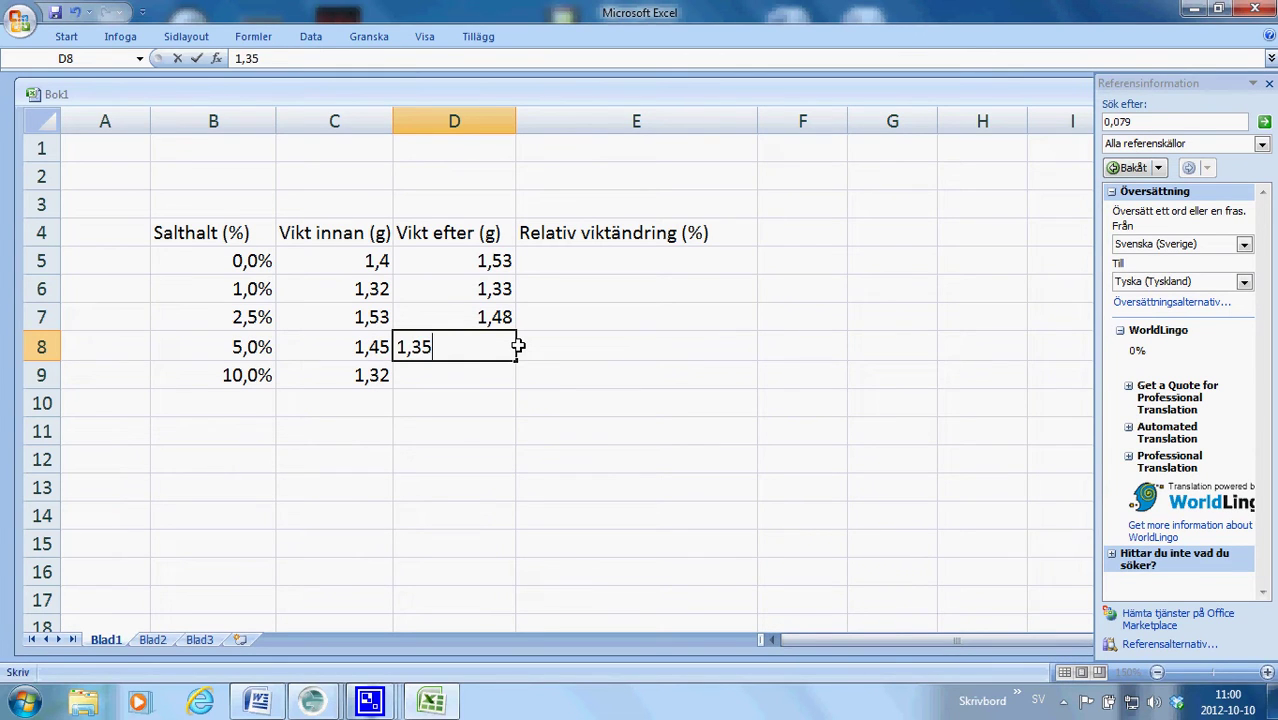
key(Return)
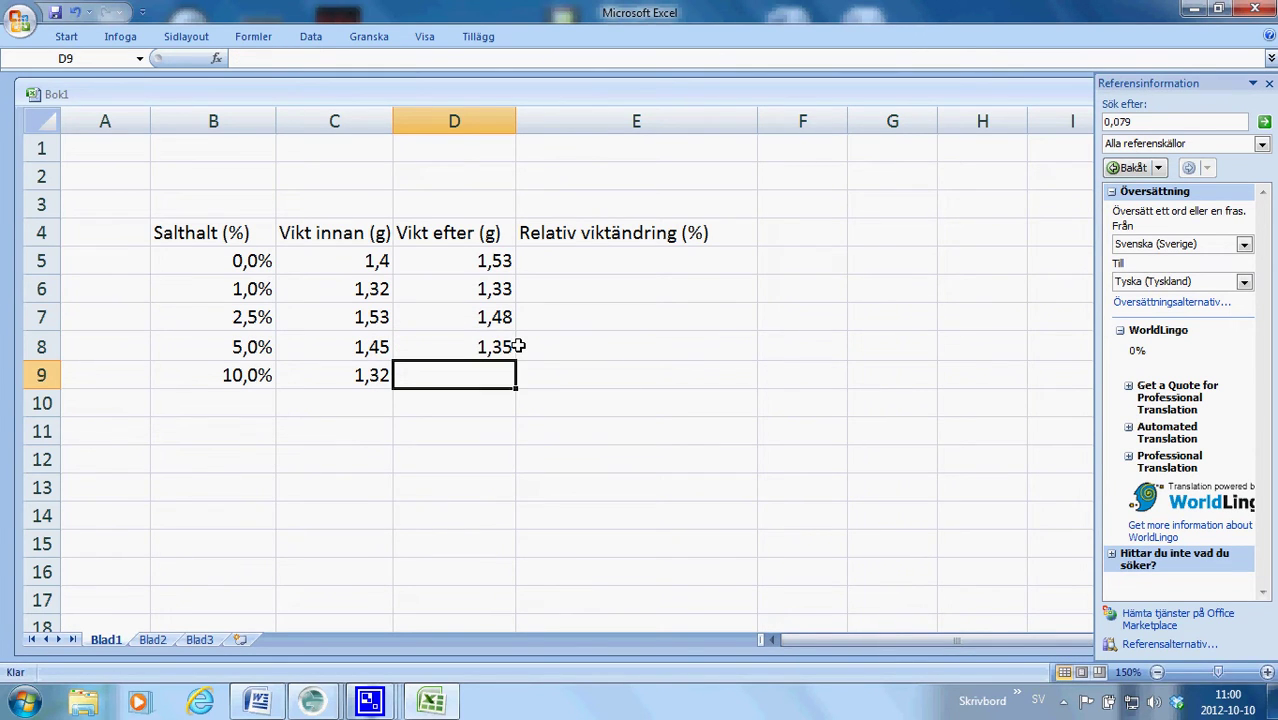
text(1,)
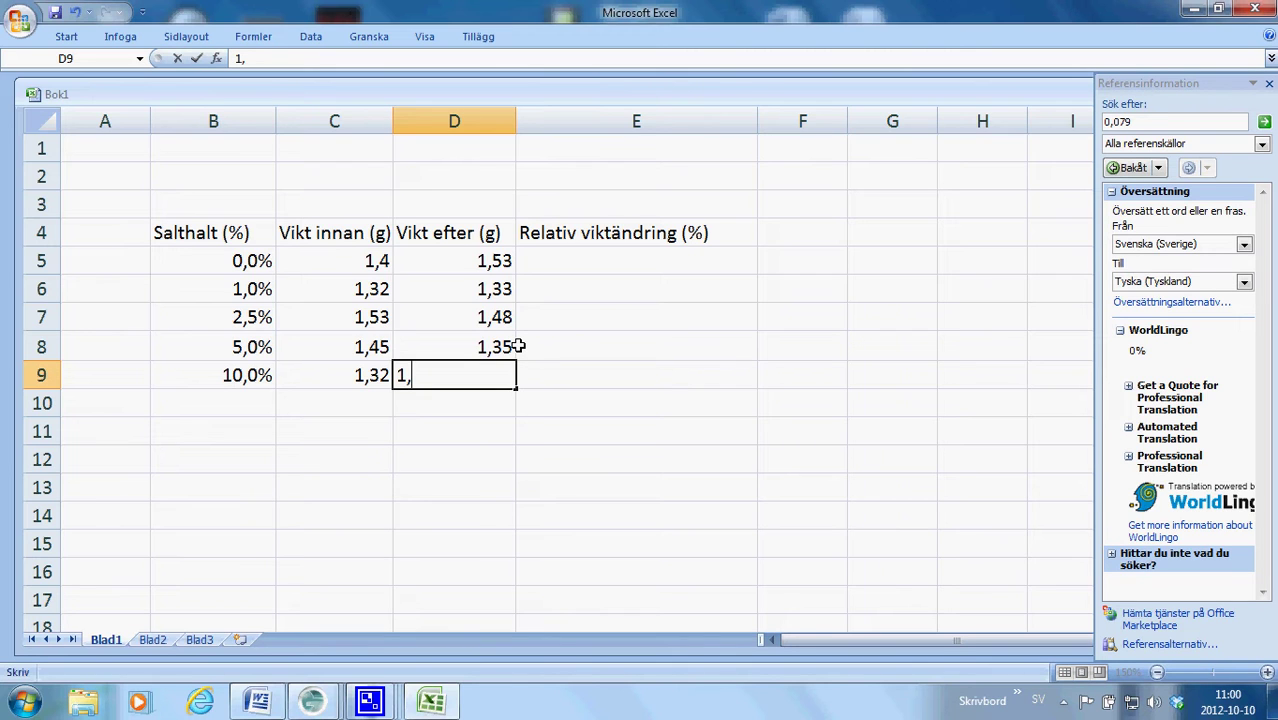
text(18)
key(Return)
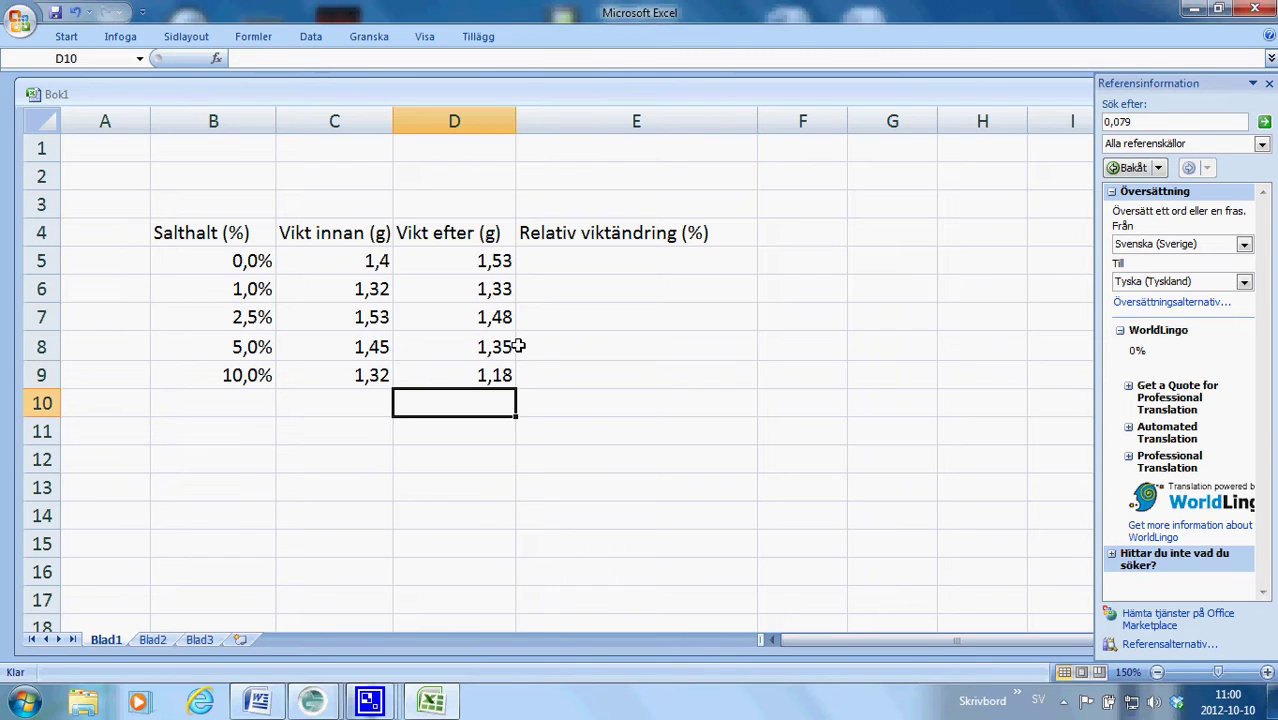
click(553, 428)
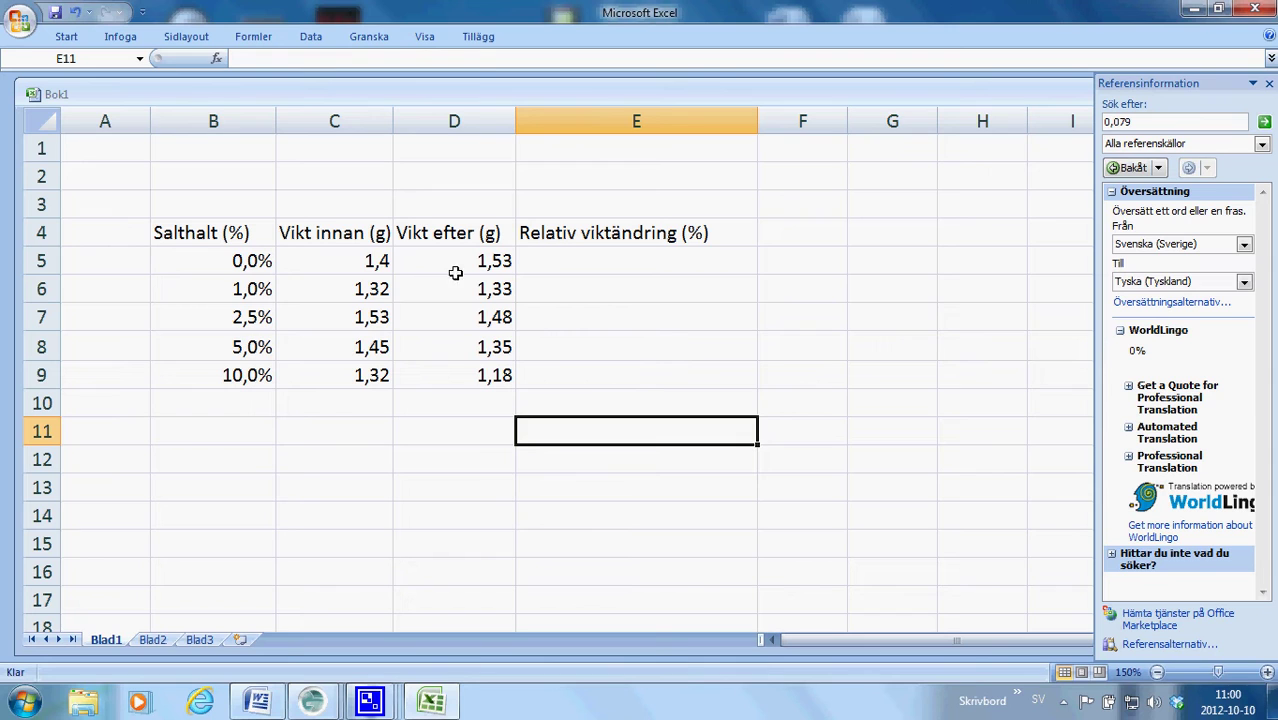
Select cell E5 and begin a formula with an equals sign
click(556, 261)
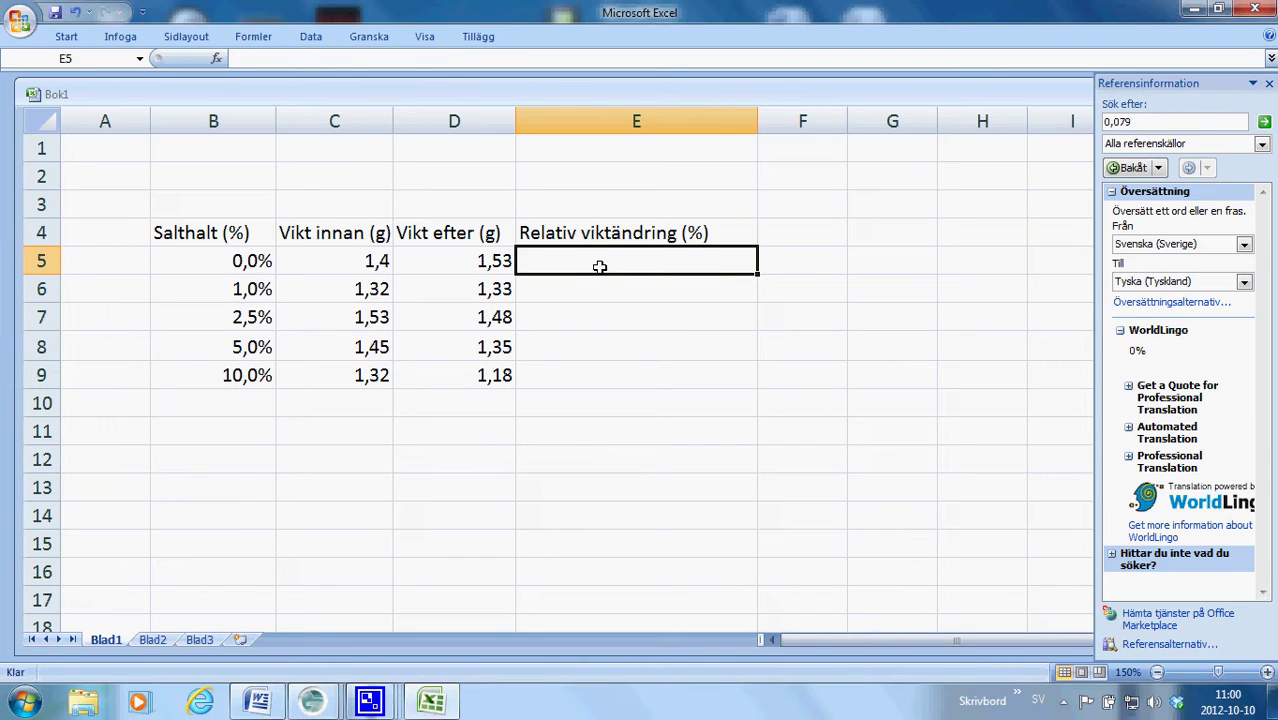
click(586, 294)
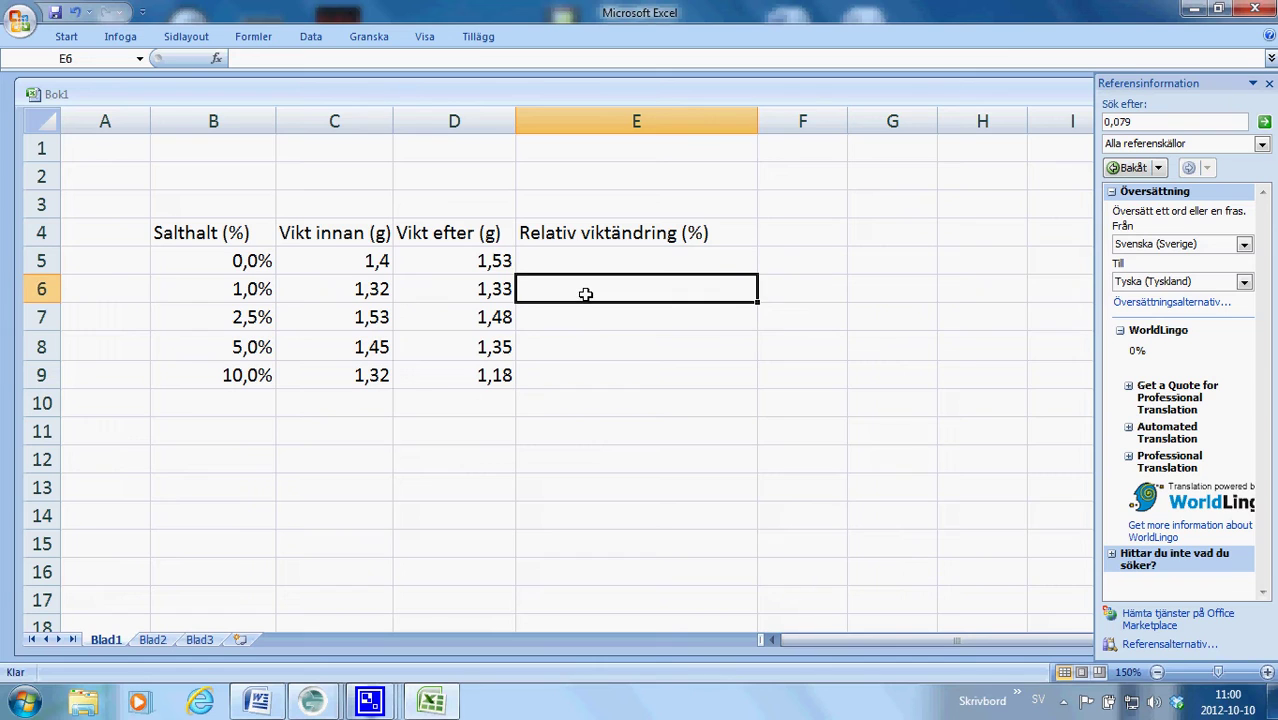
click(583, 321)
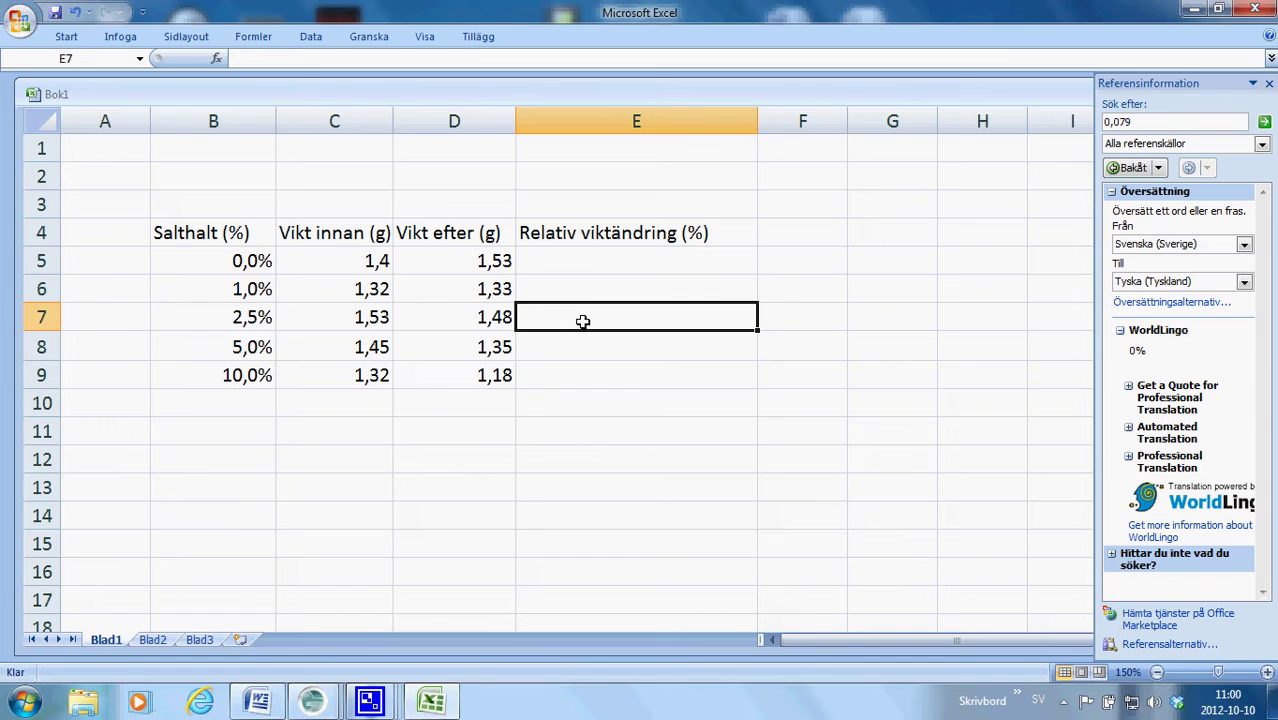
click(562, 267)
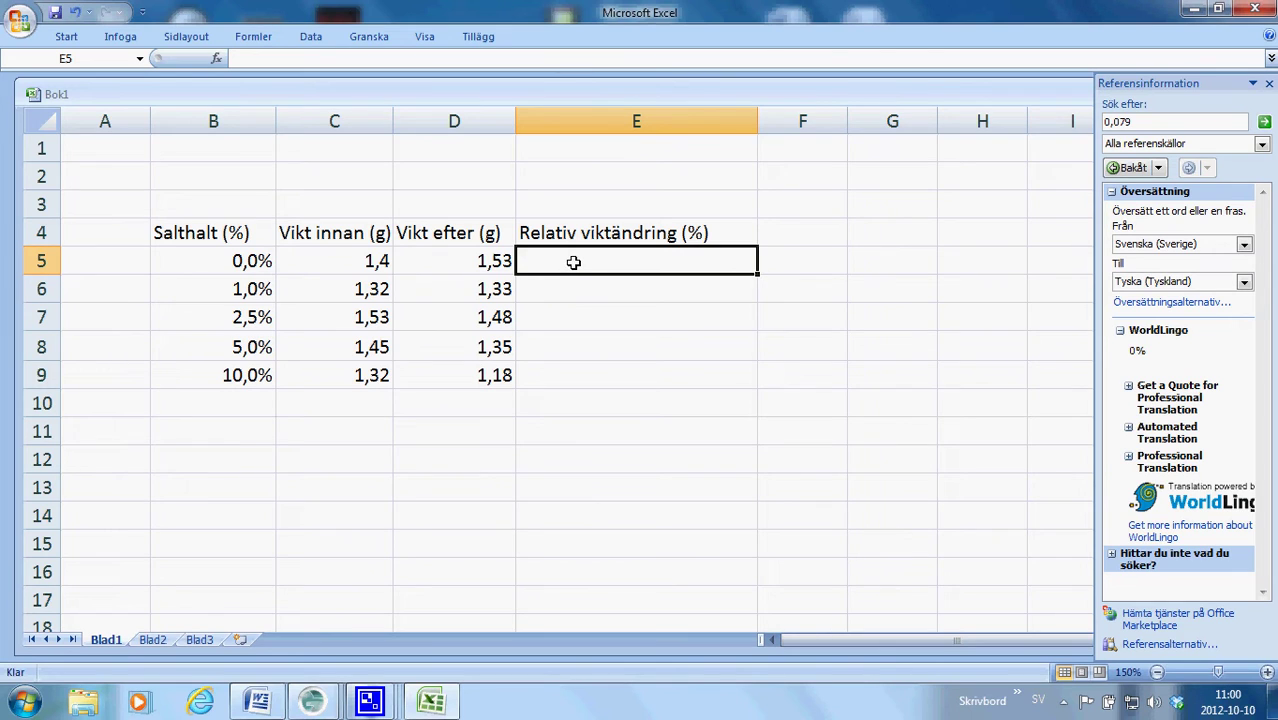
click(568, 302)
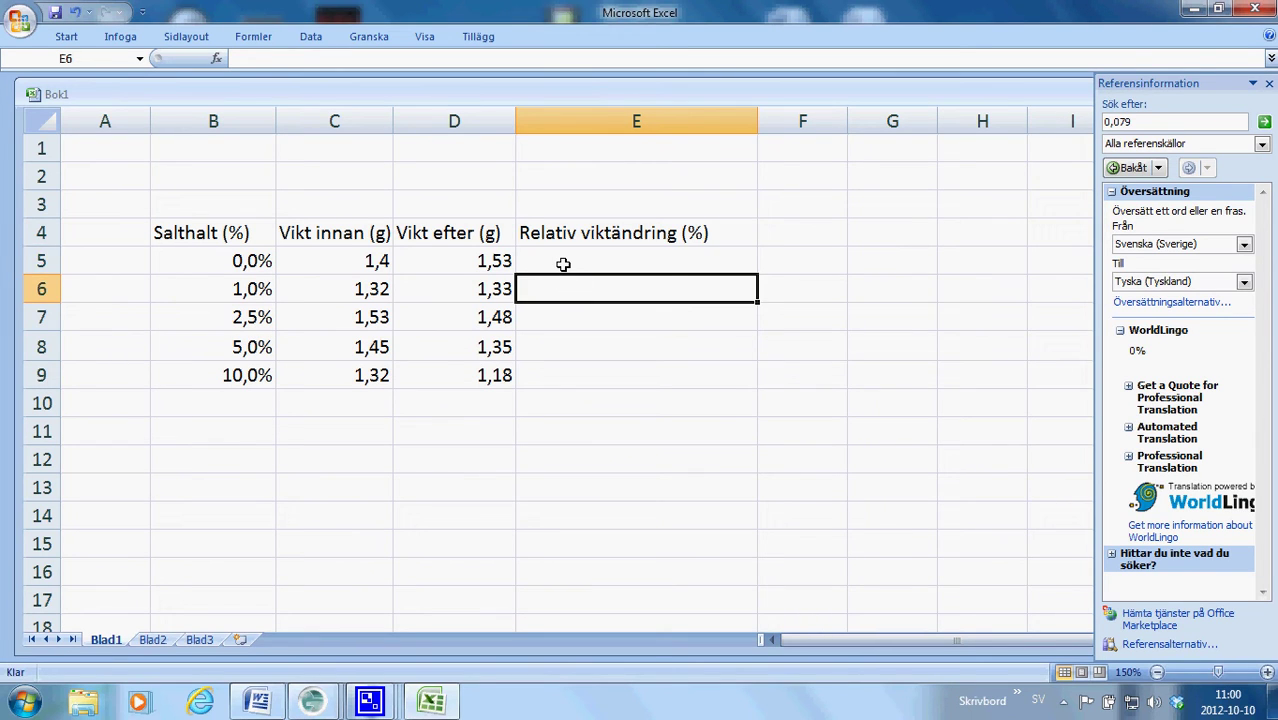
click(563, 264)
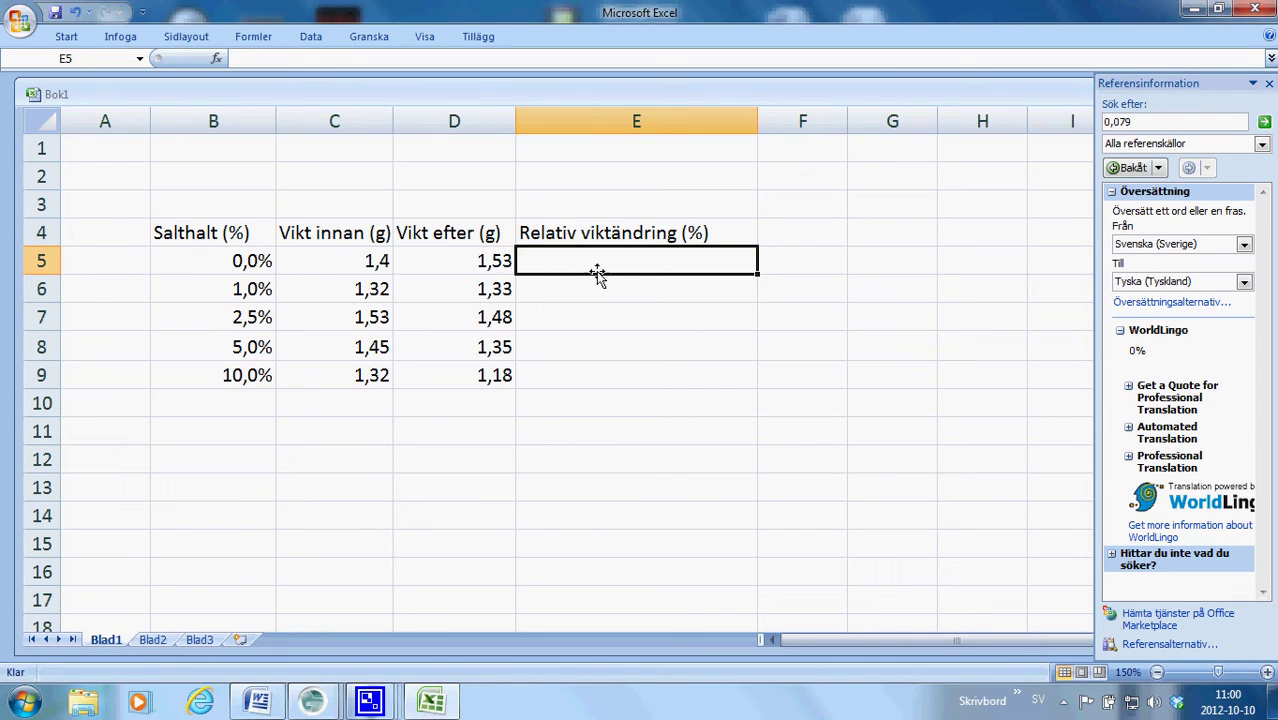
text(=)
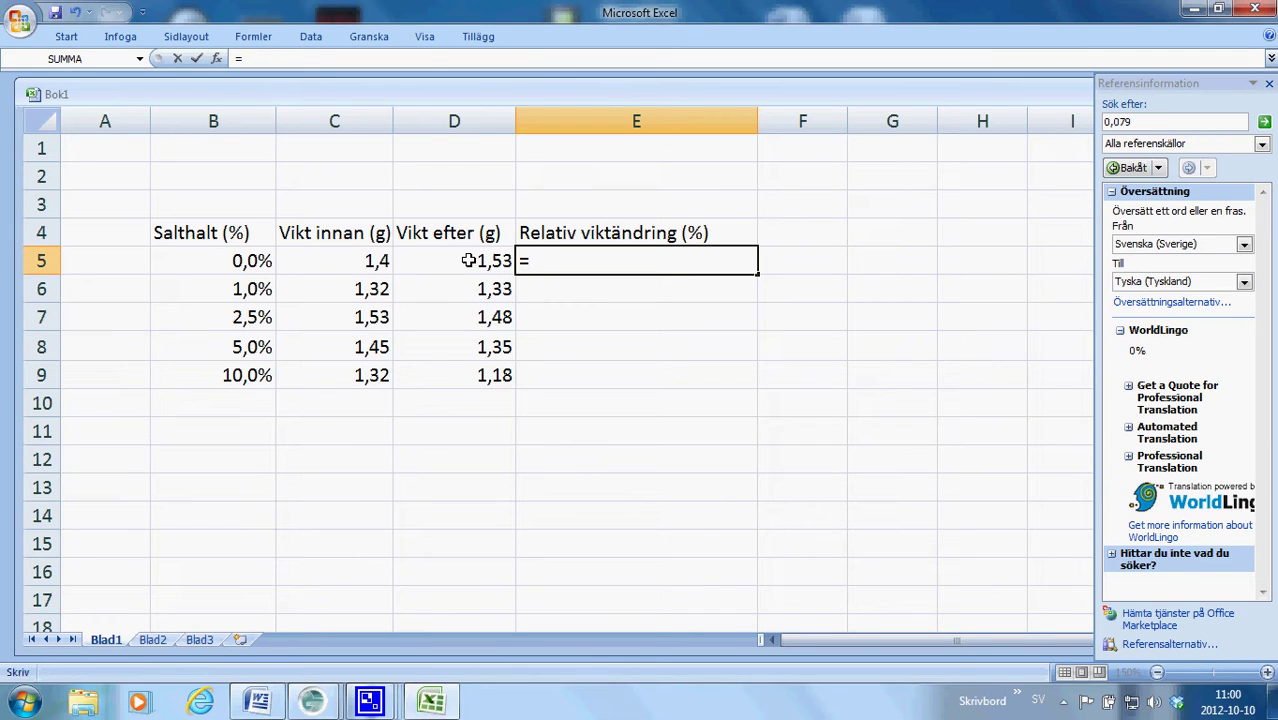
Build the D5-C5 subtraction in the E5 formula, followed by a closing bracket
click(470, 259)
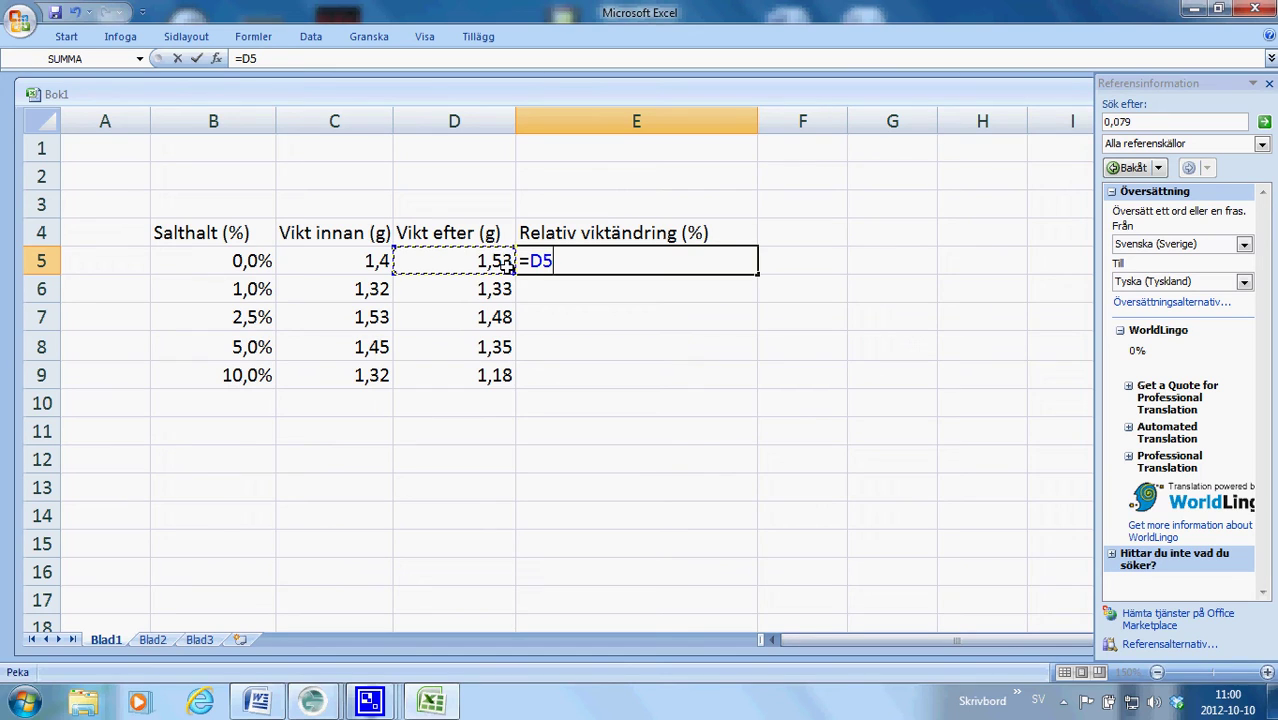
text(_)
key(BackSpace)
text(_)
key(BackSpace)
text(-)
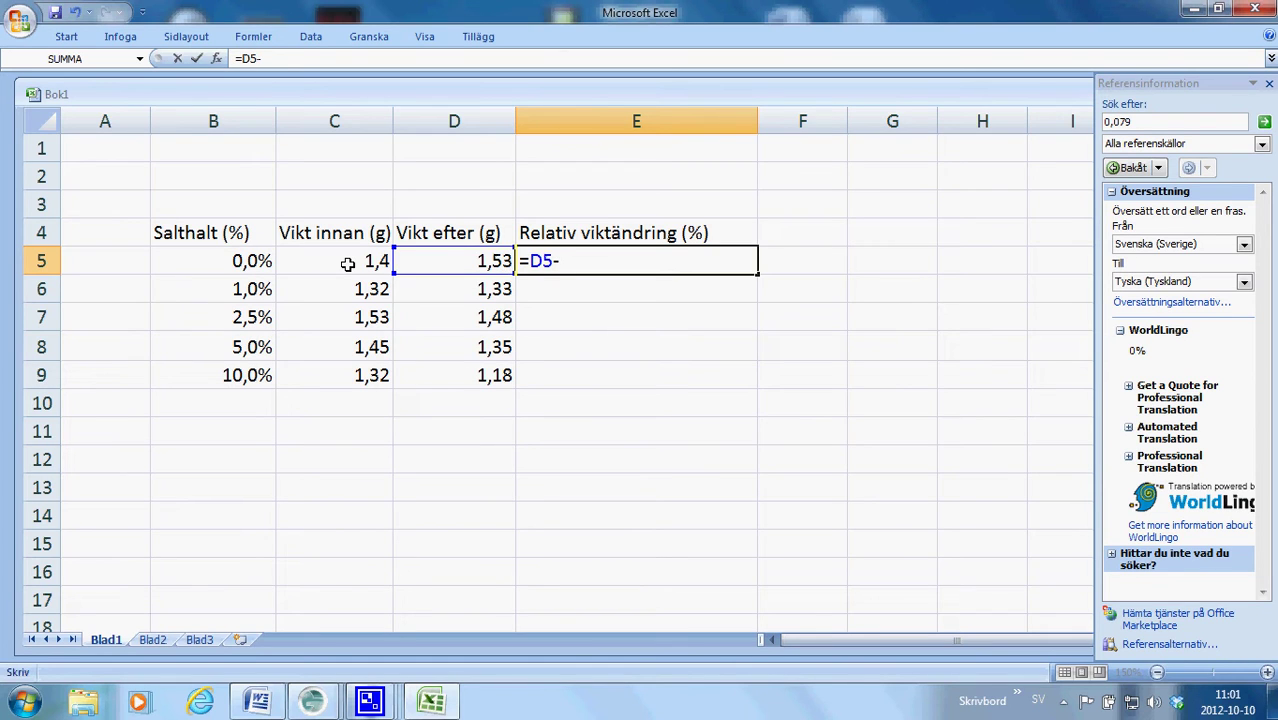
click(345, 262)
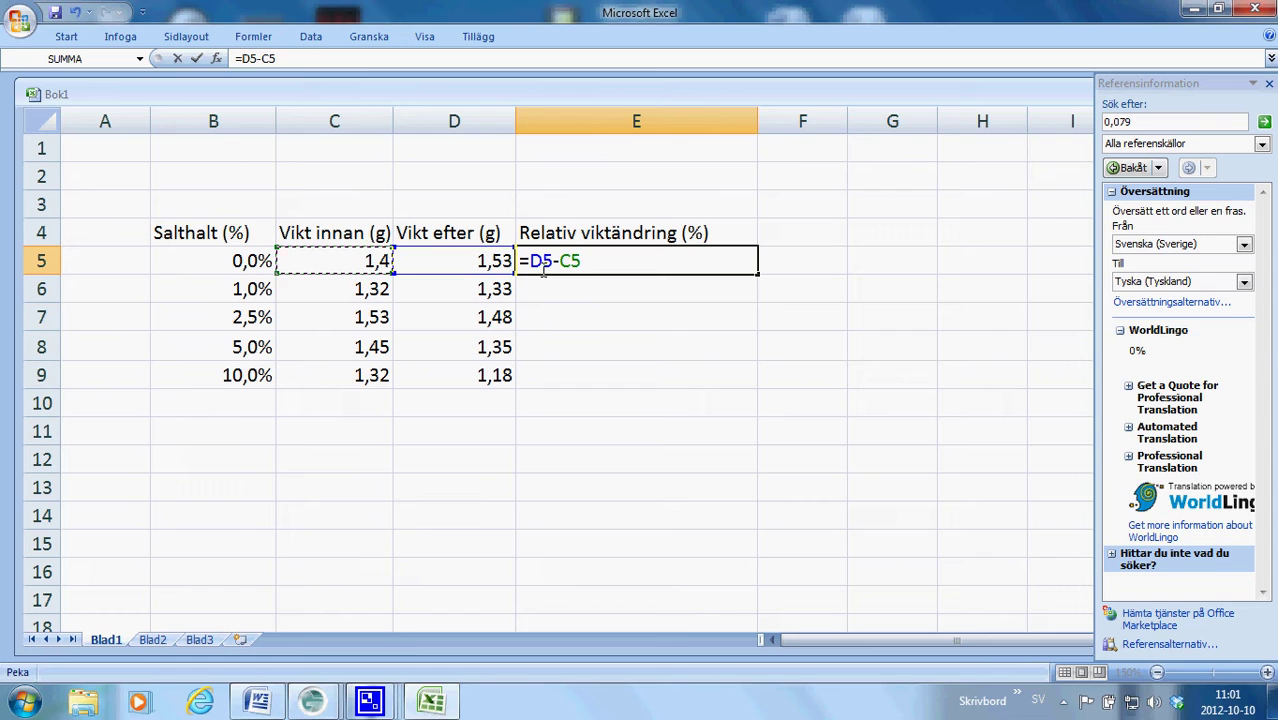
text())
Complete E5 as =(D5-C5)/C5, returning 0,092857143
click(527, 263)
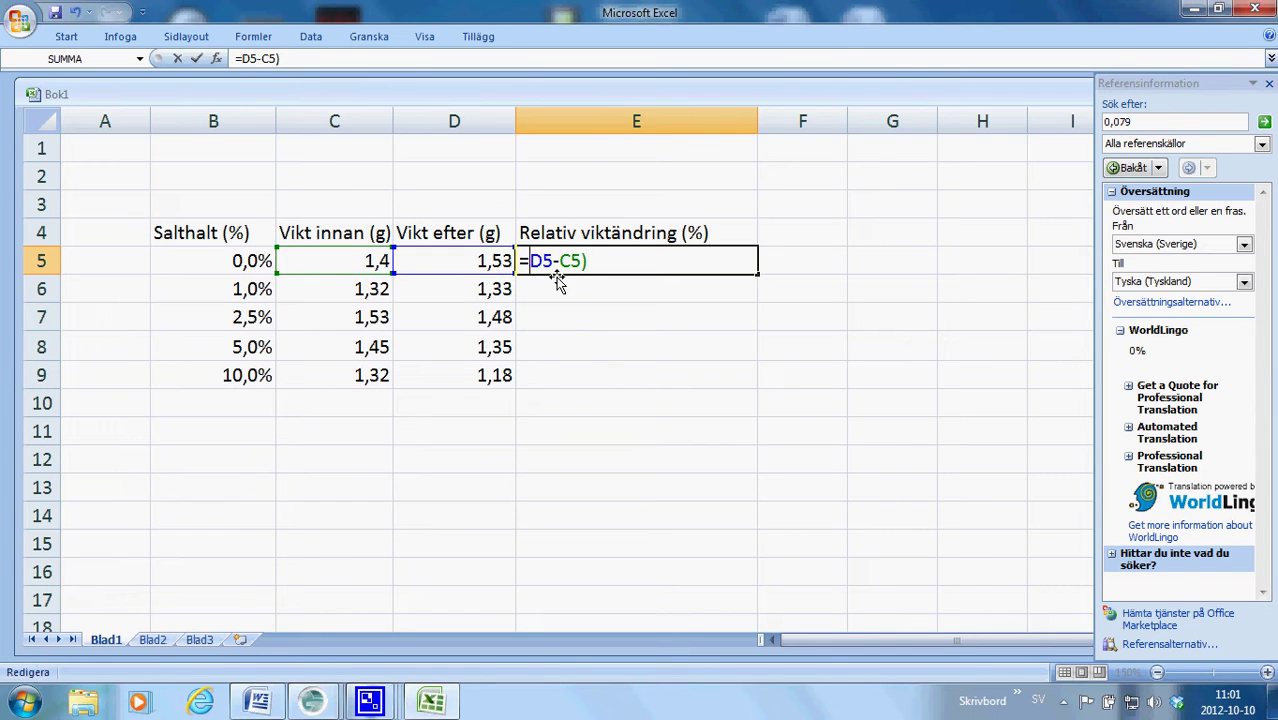
text(()
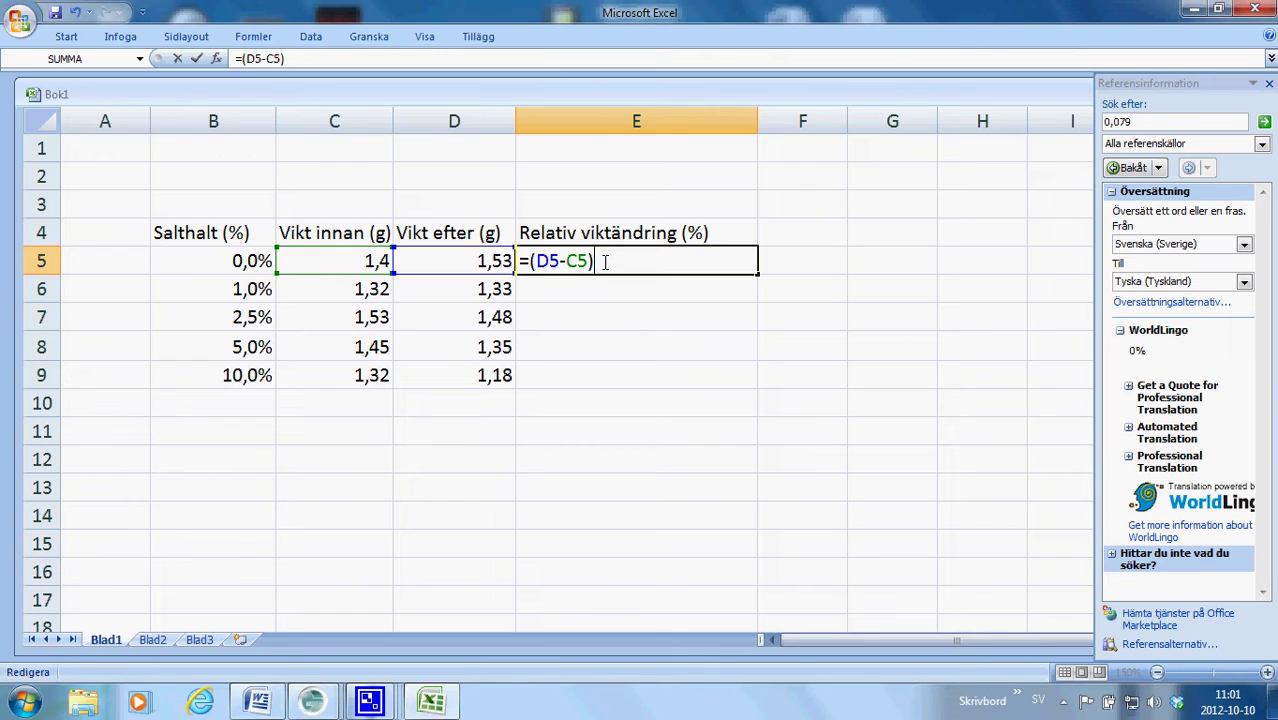
click(605, 262)
text(/)
click(332, 261)
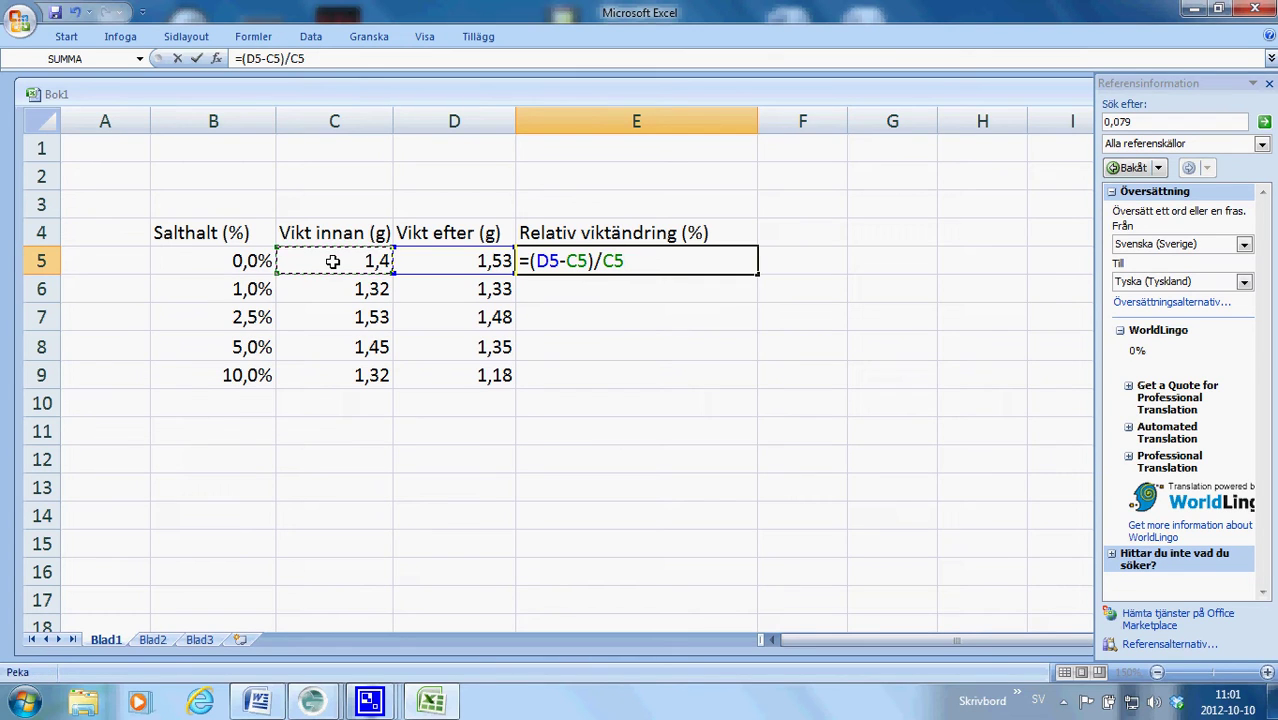
key(Return)
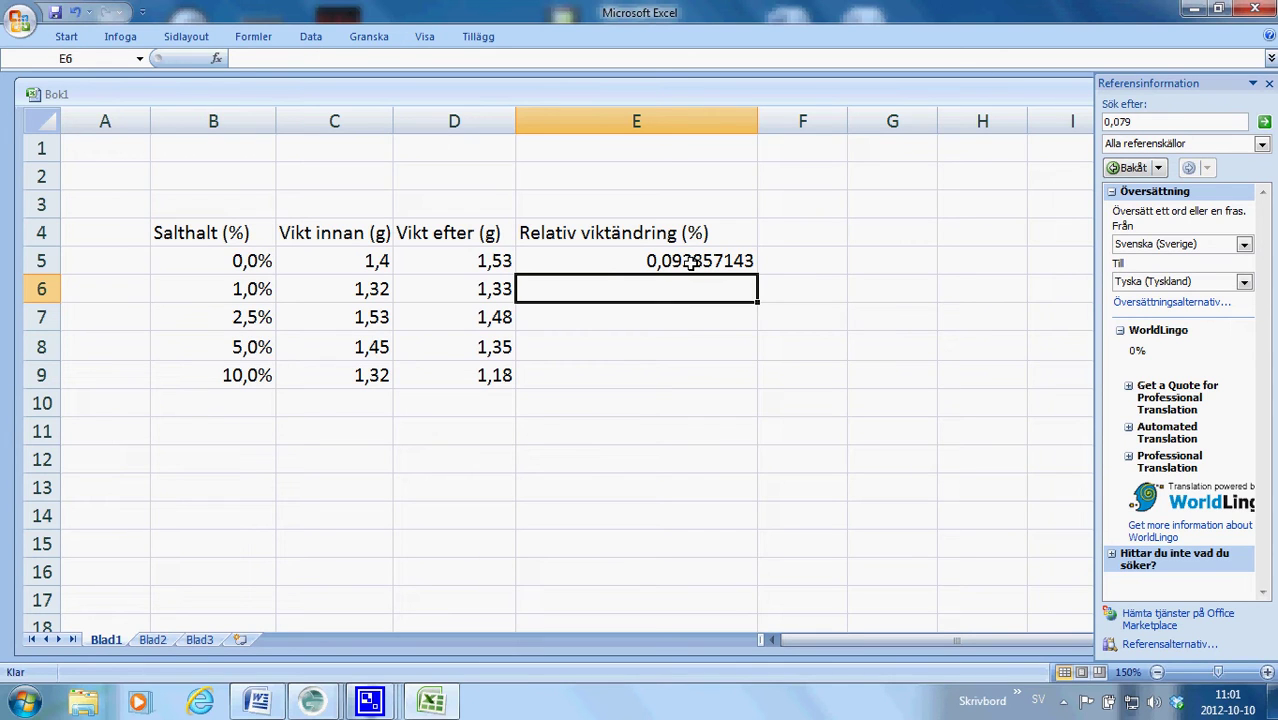
click(680, 260)
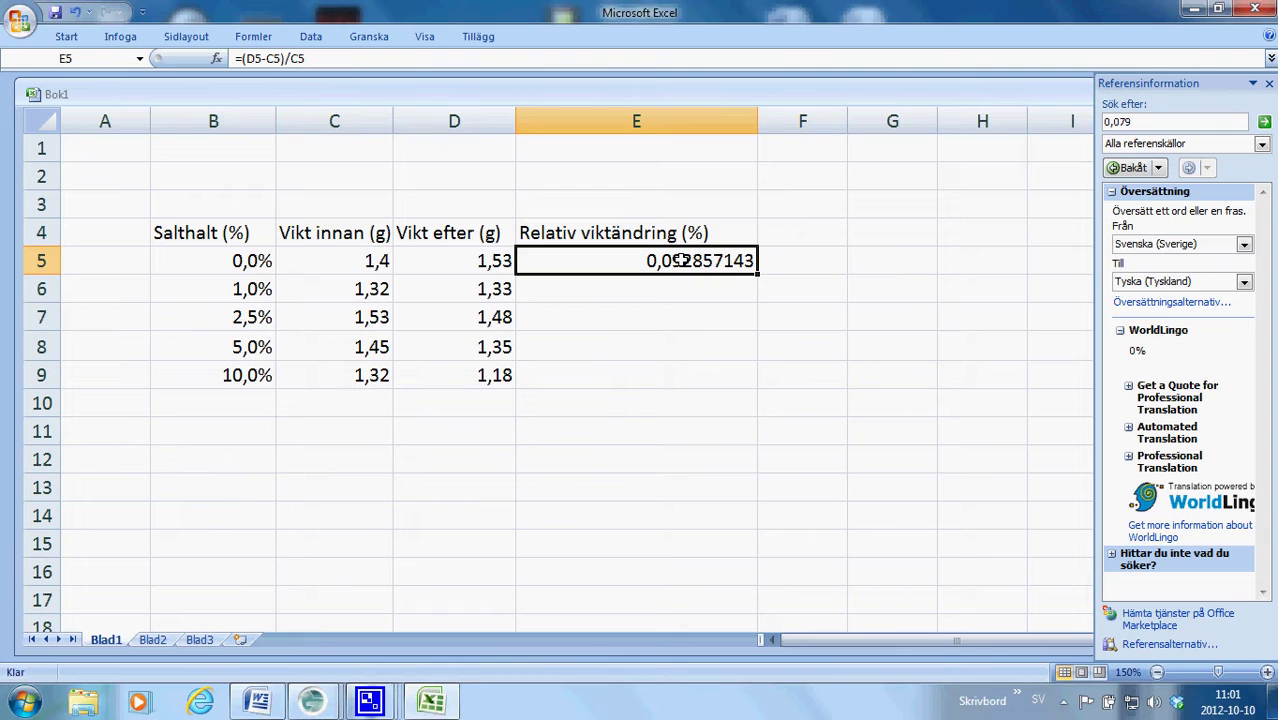
Format E5 as Procent with 1 decimal so it reads 9,3%
right_click(680, 260)
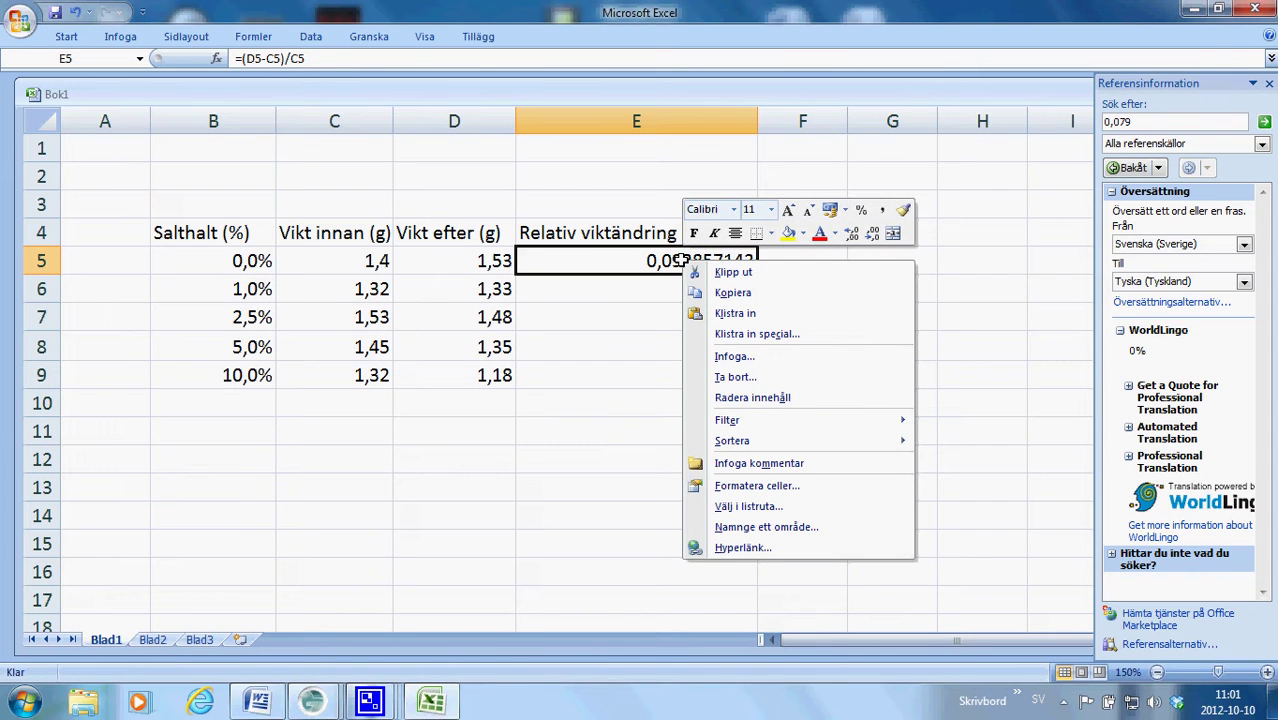
click(744, 486)
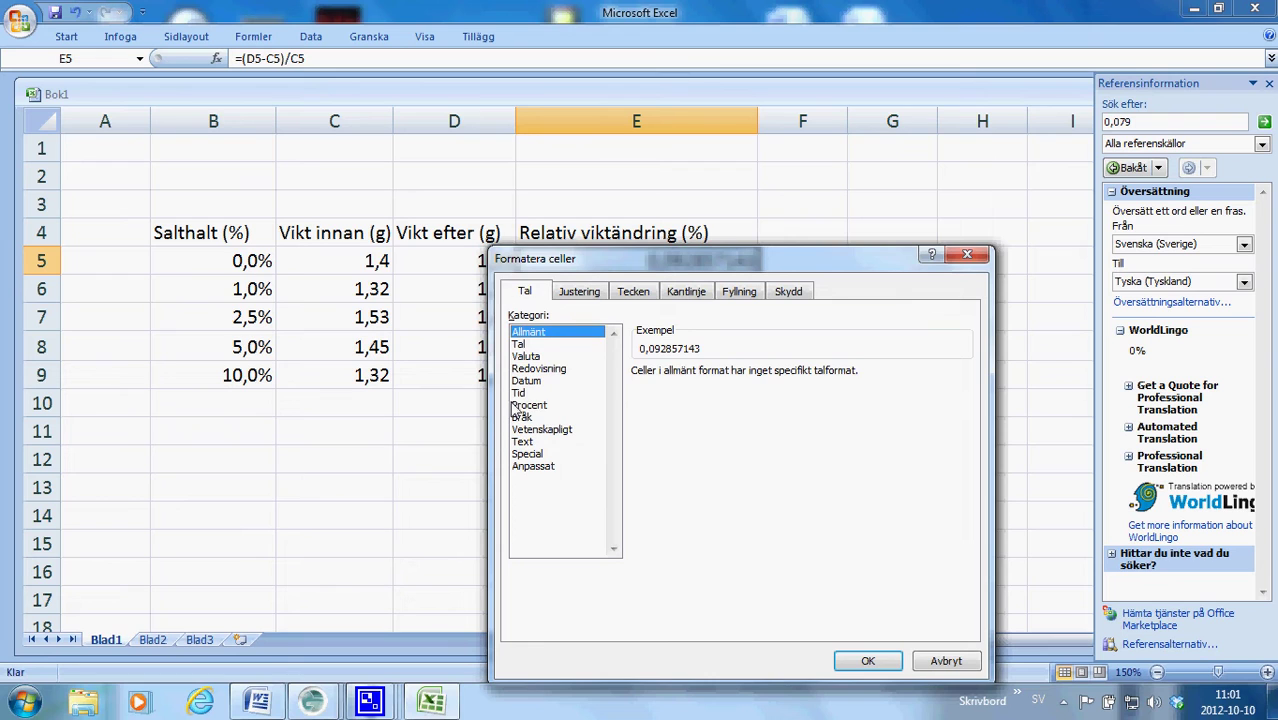
click(538, 406)
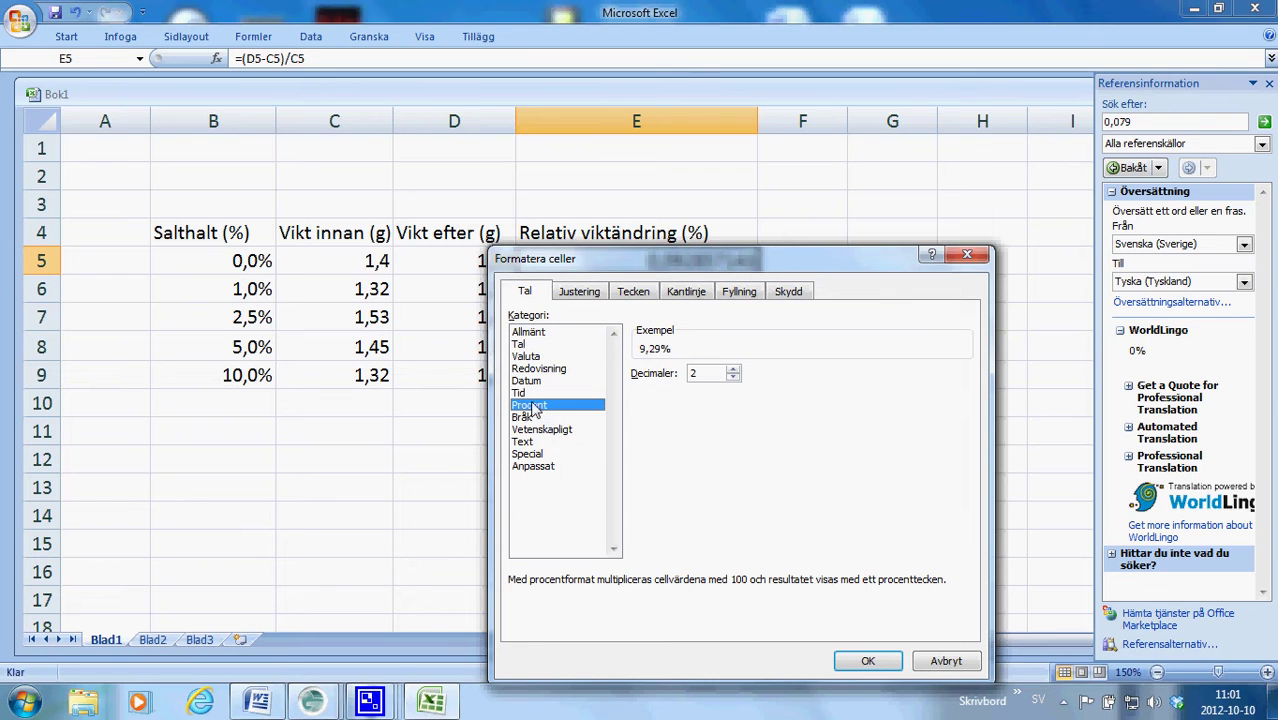
click(733, 378)
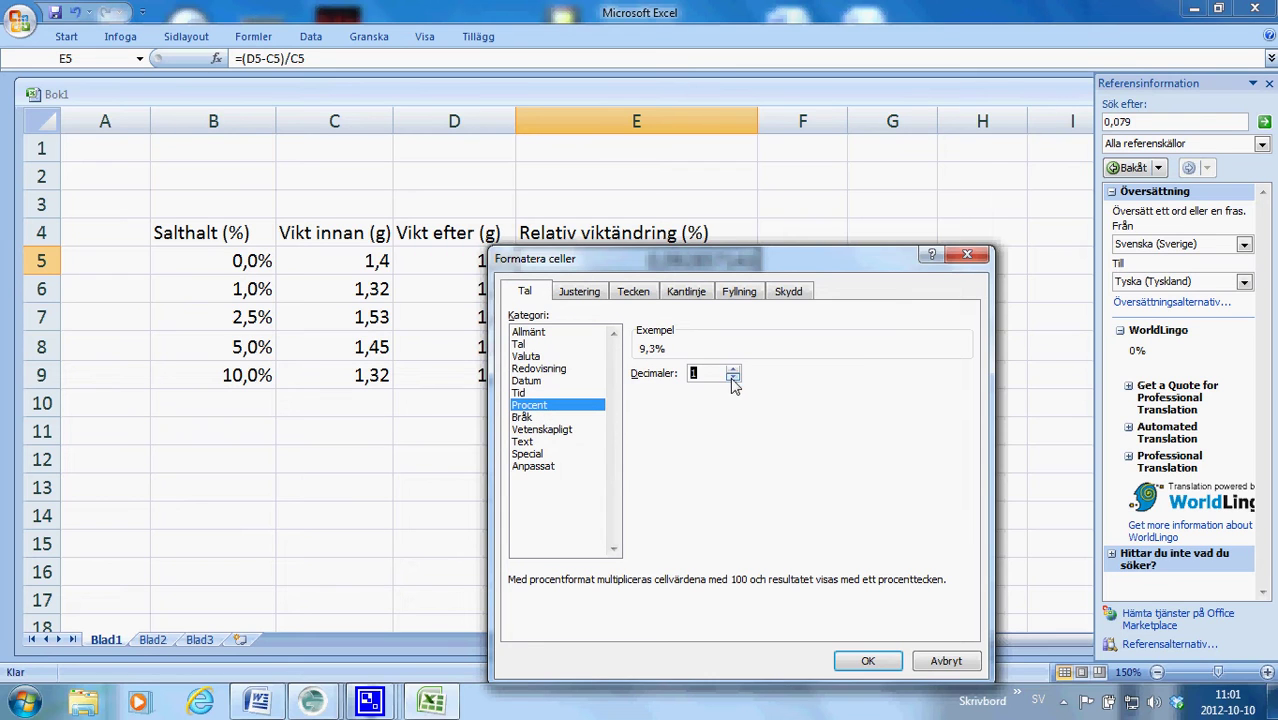
click(870, 663)
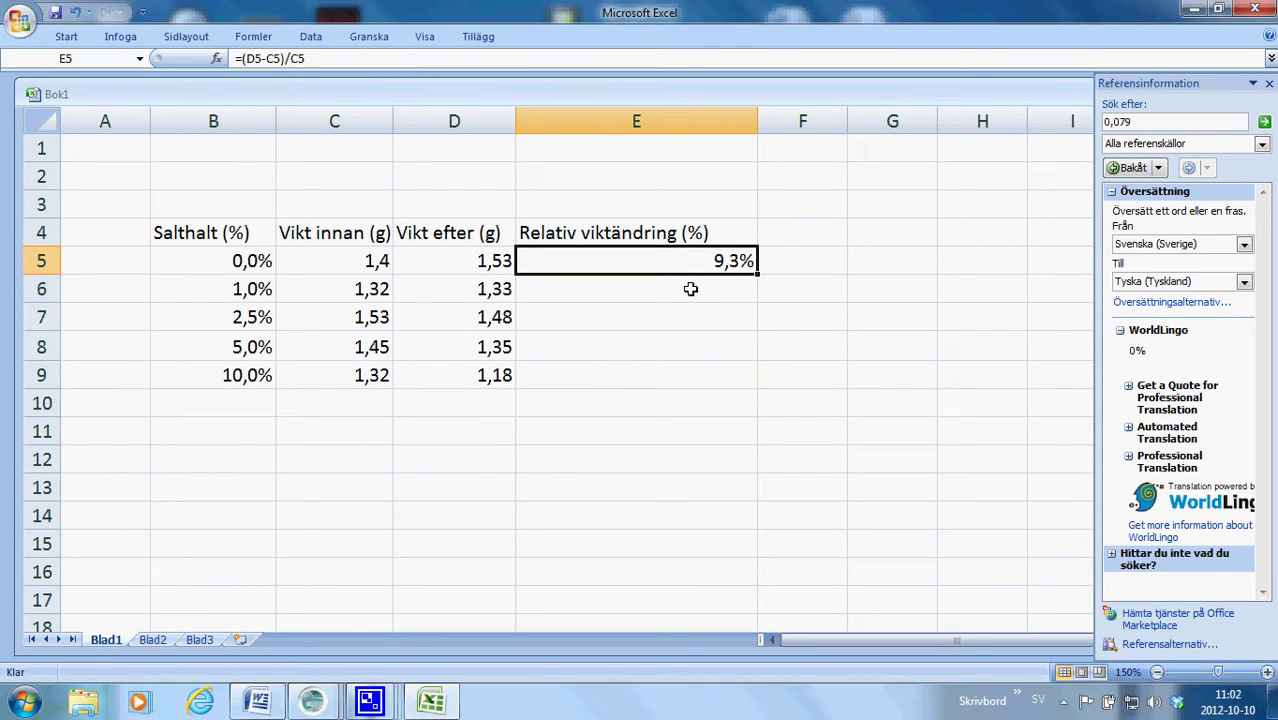
click(680, 313)
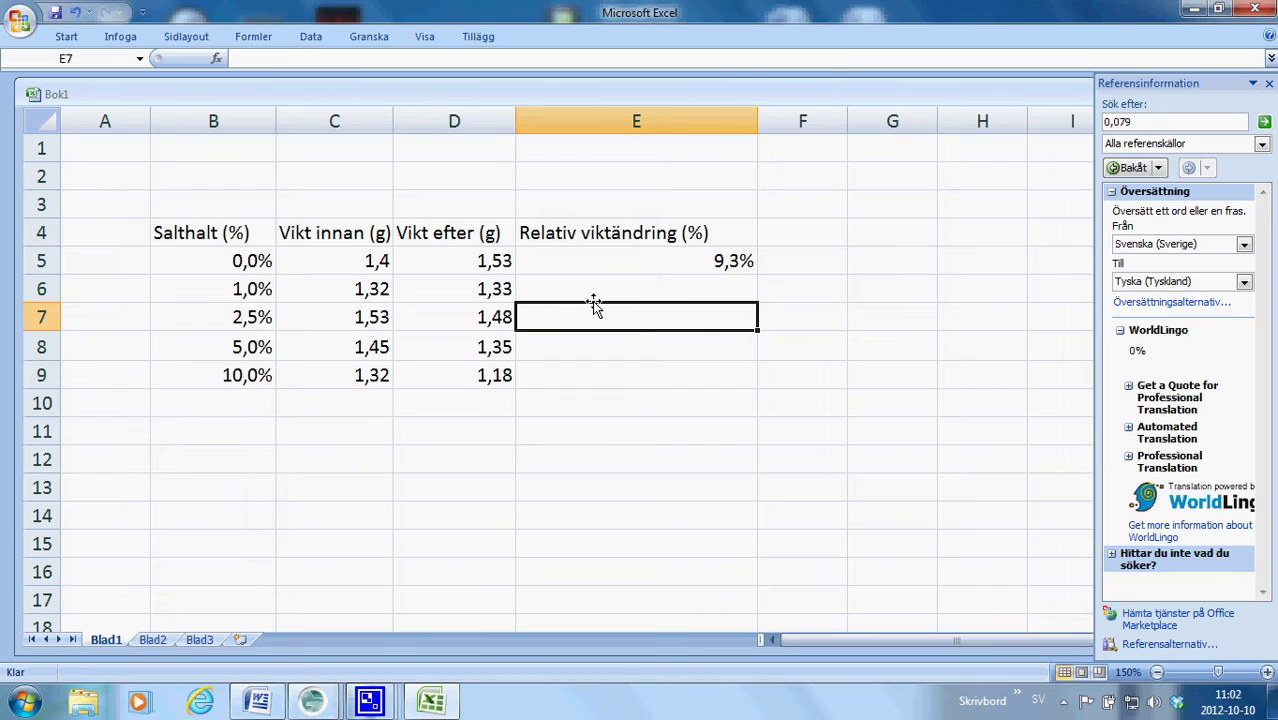
click(634, 260)
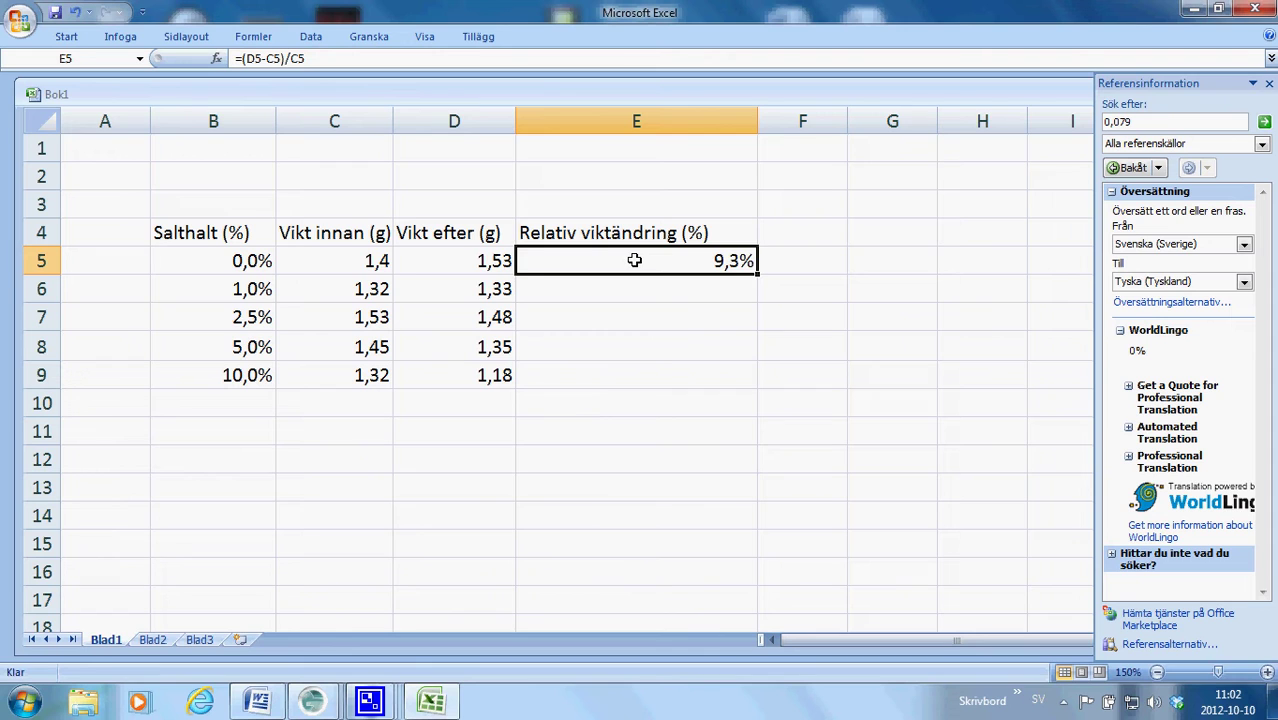
Fill the E5 formula down through E9, giving 0,8%, -3,3%, -6,9% and -10,6%
double_click(634, 260)
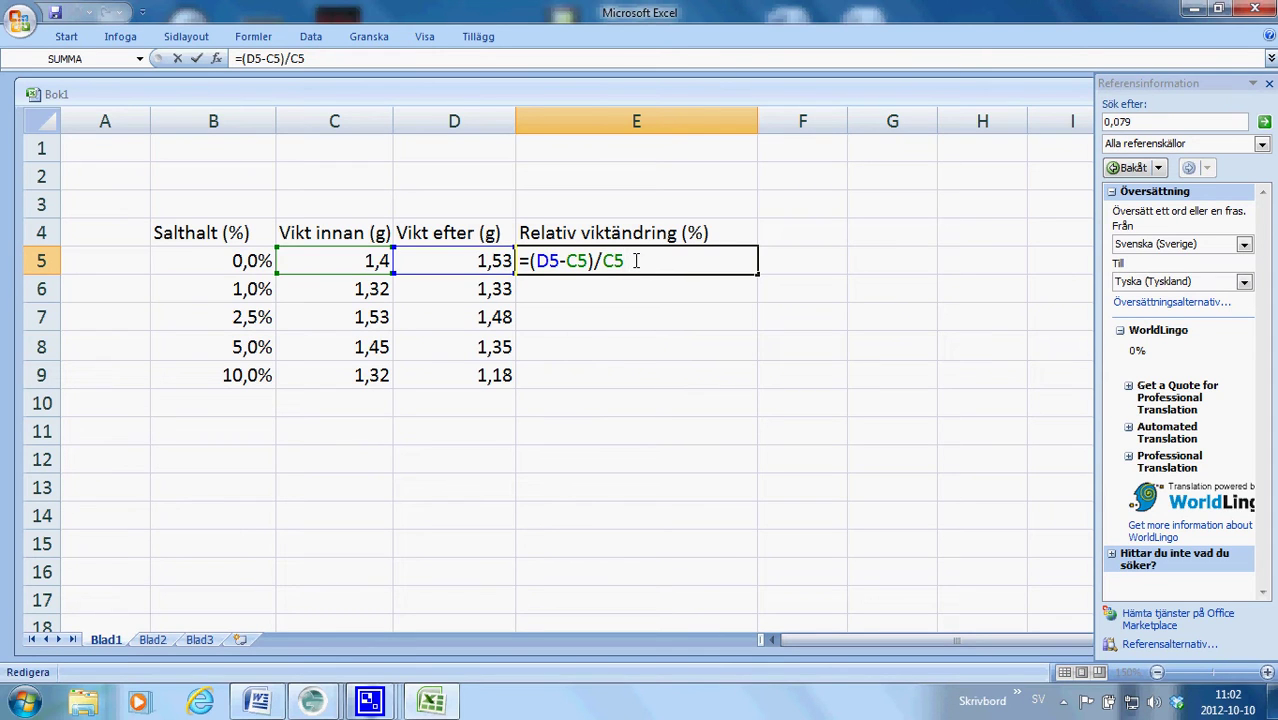
key(Return)
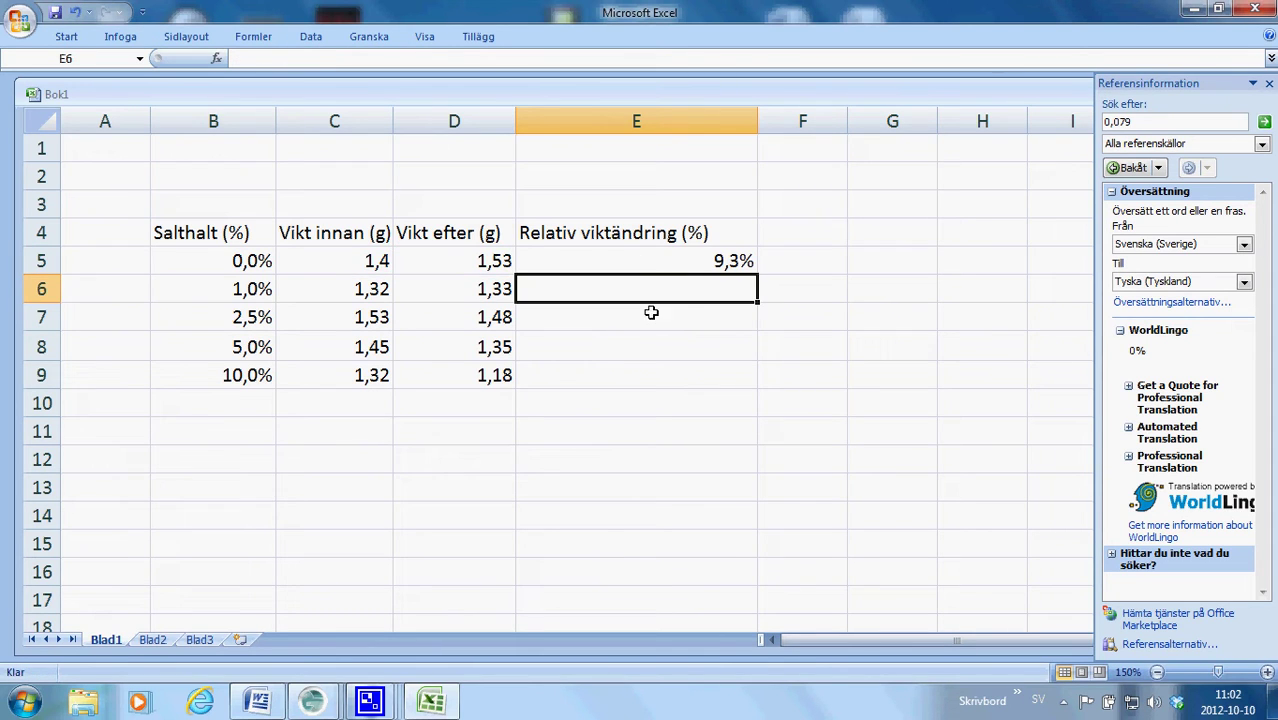
click(648, 344)
drag(626, 262, 645, 374)
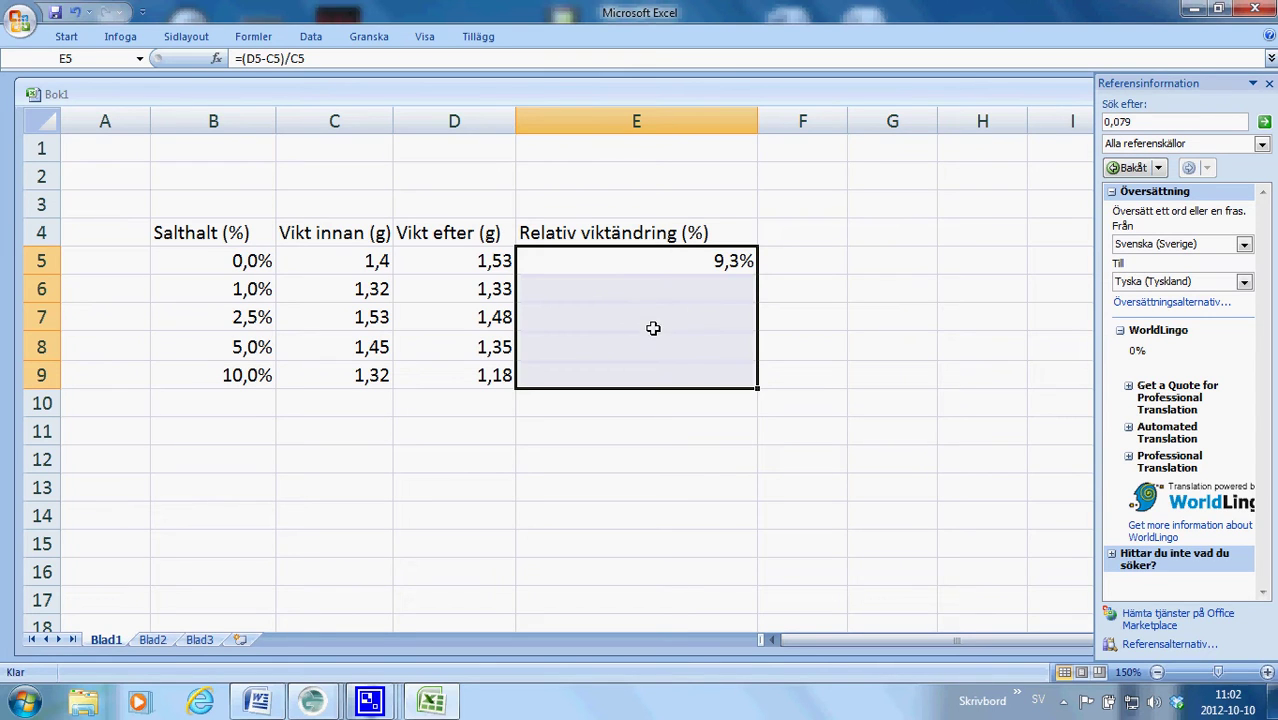
click(66, 37)
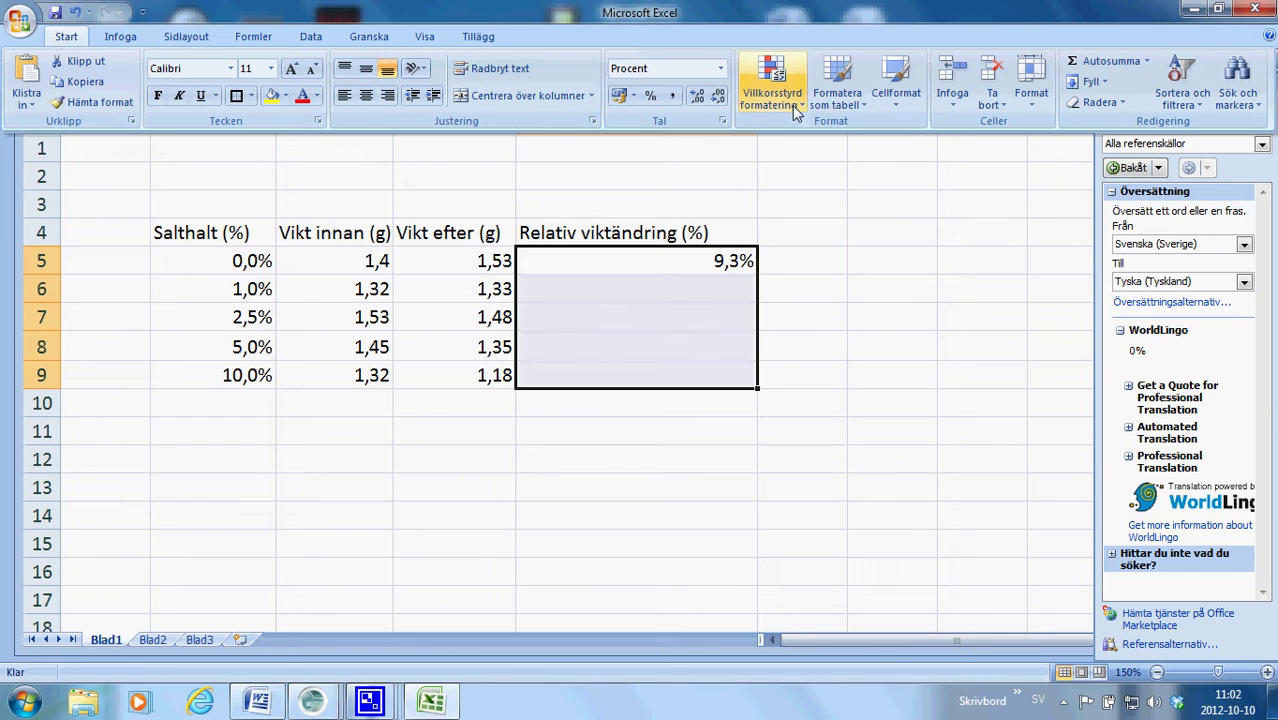
click(1104, 84)
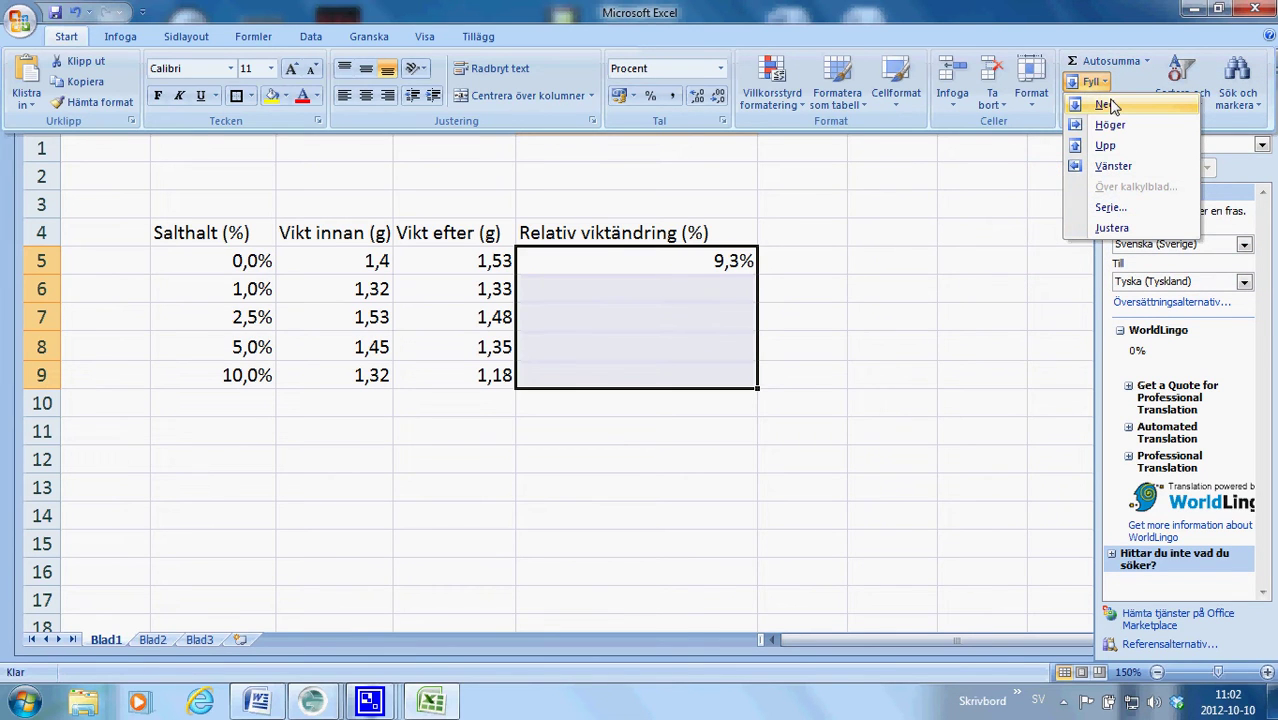
click(1110, 105)
click(724, 471)
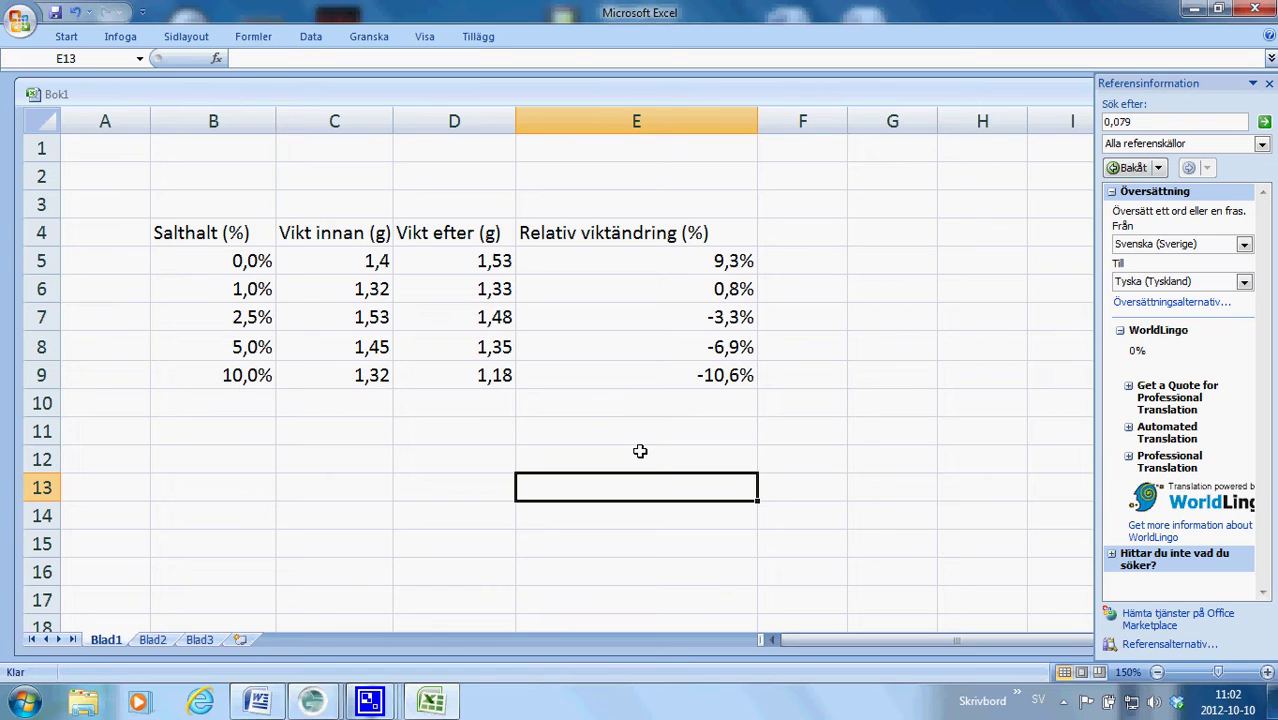
Apply Alla kantlinjer (all borders) to every cell of the table B4:E9
drag(184, 232, 646, 362)
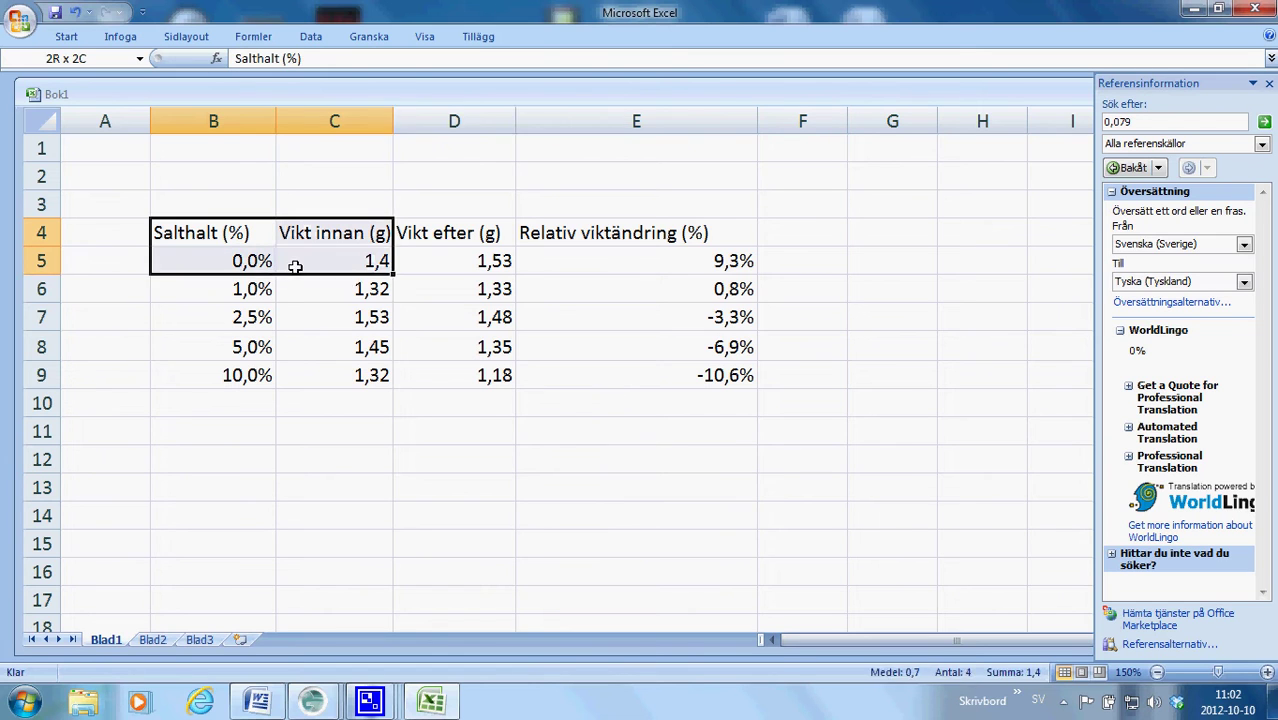
click(66, 40)
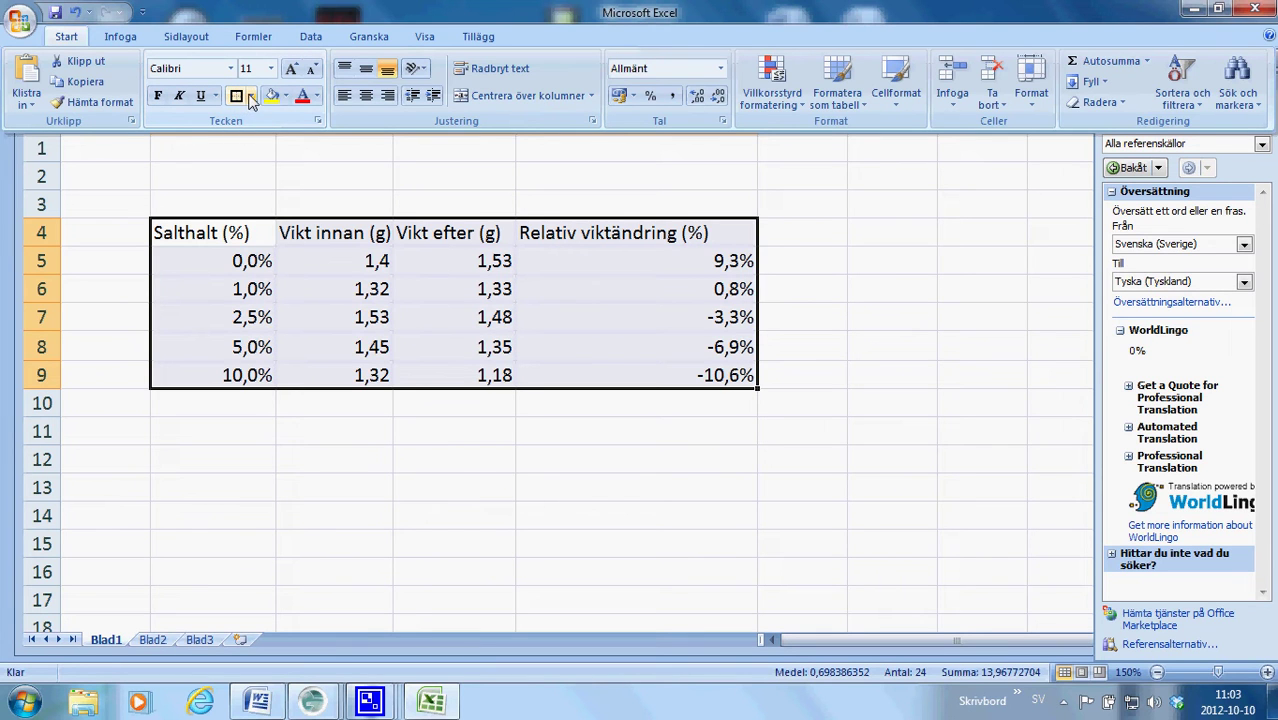
click(253, 97)
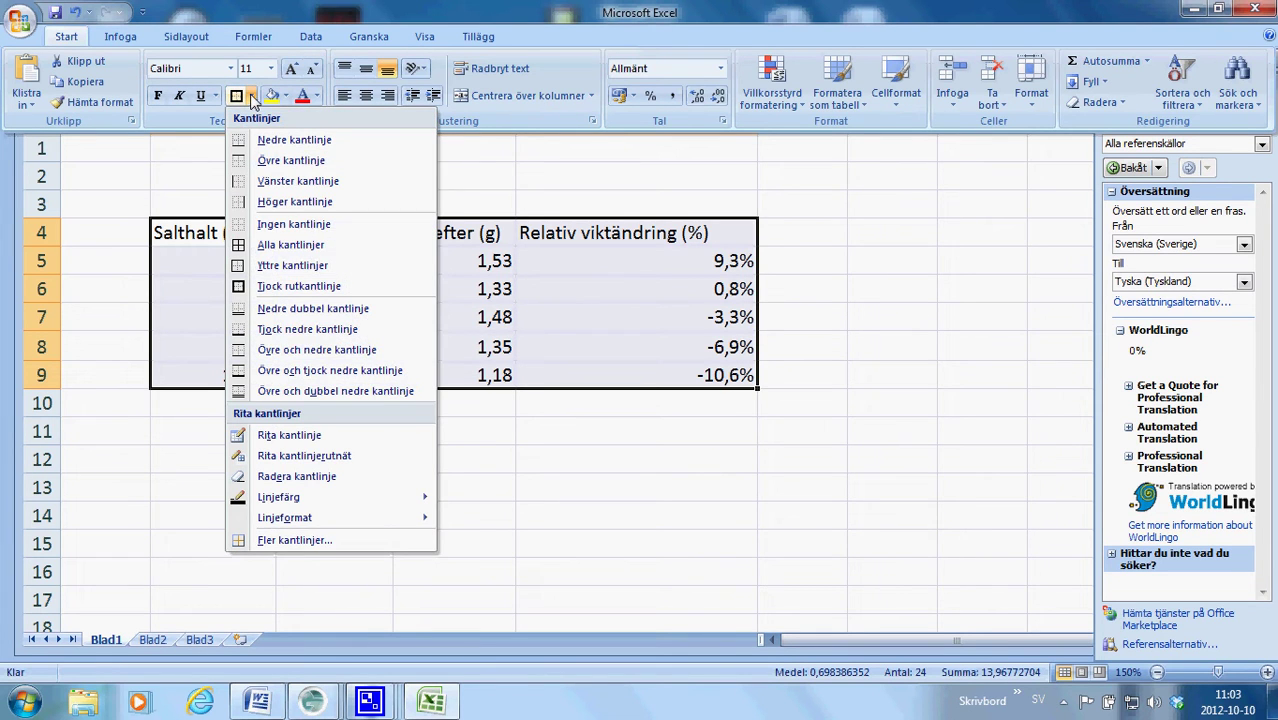
click(266, 245)
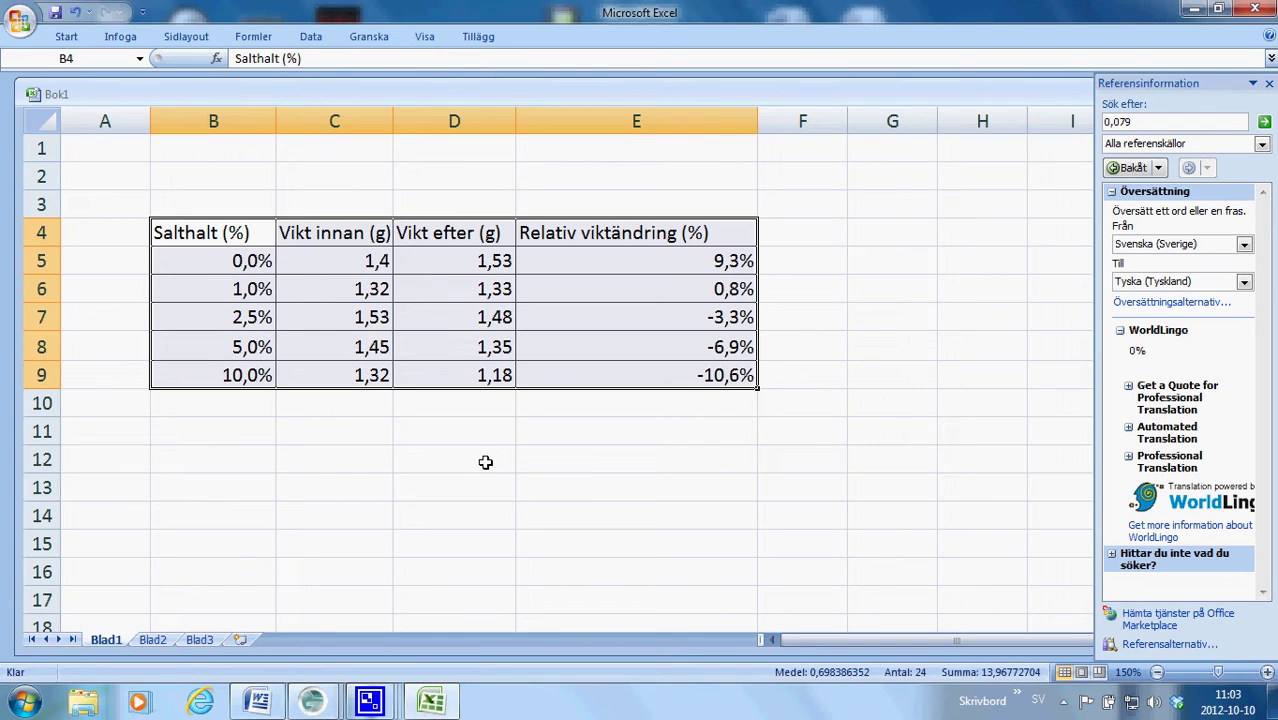
Put a Tjock rutkantlinje (thick box border) around the header row B4:E4
drag(200, 229, 576, 229)
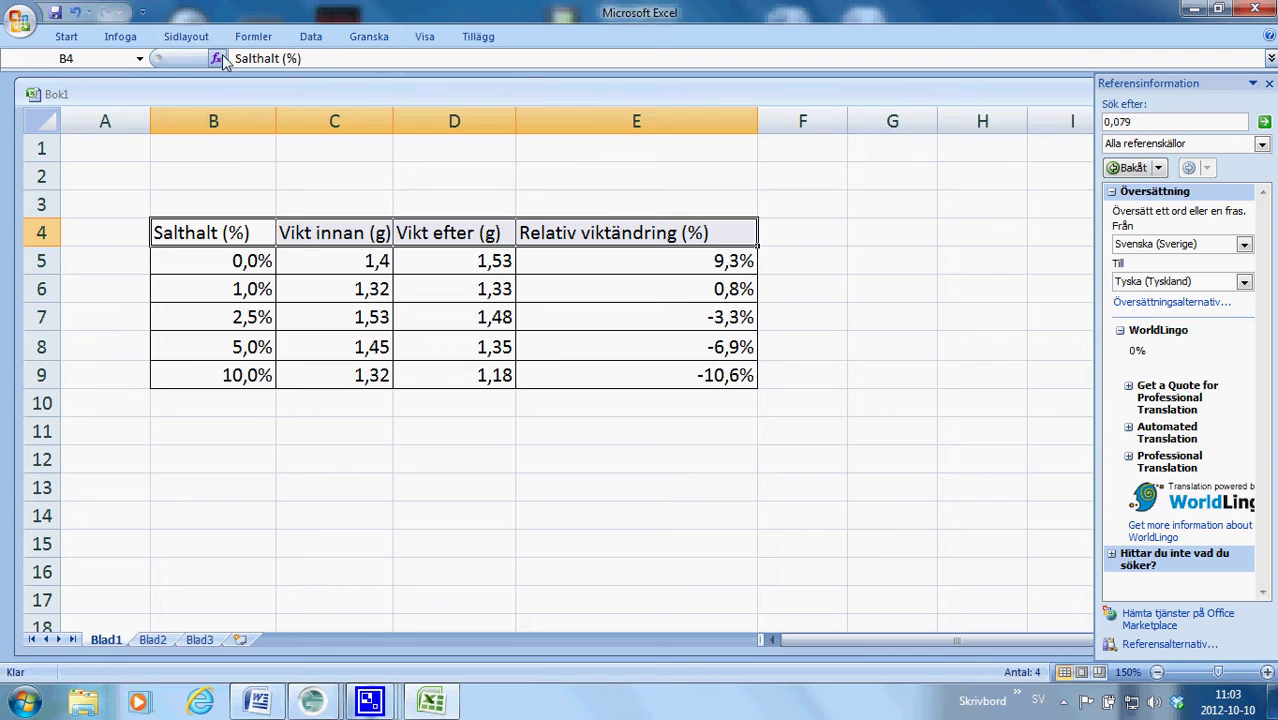
click(66, 37)
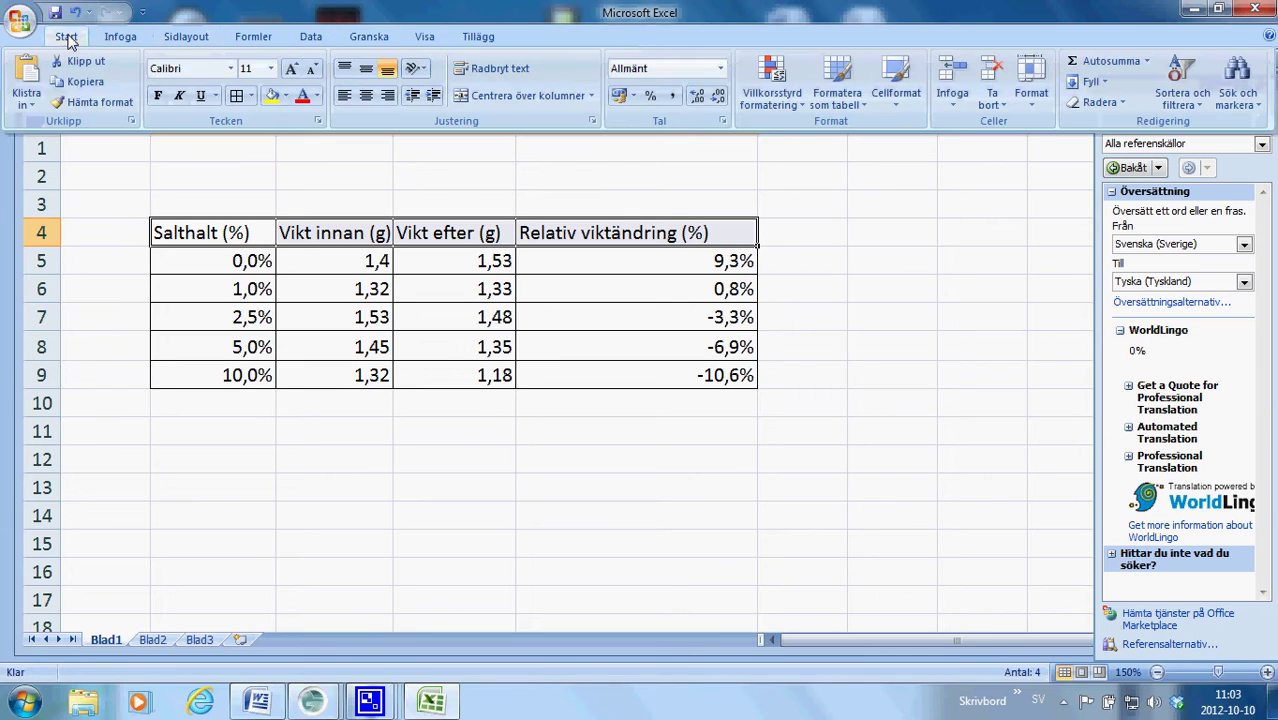
click(251, 98)
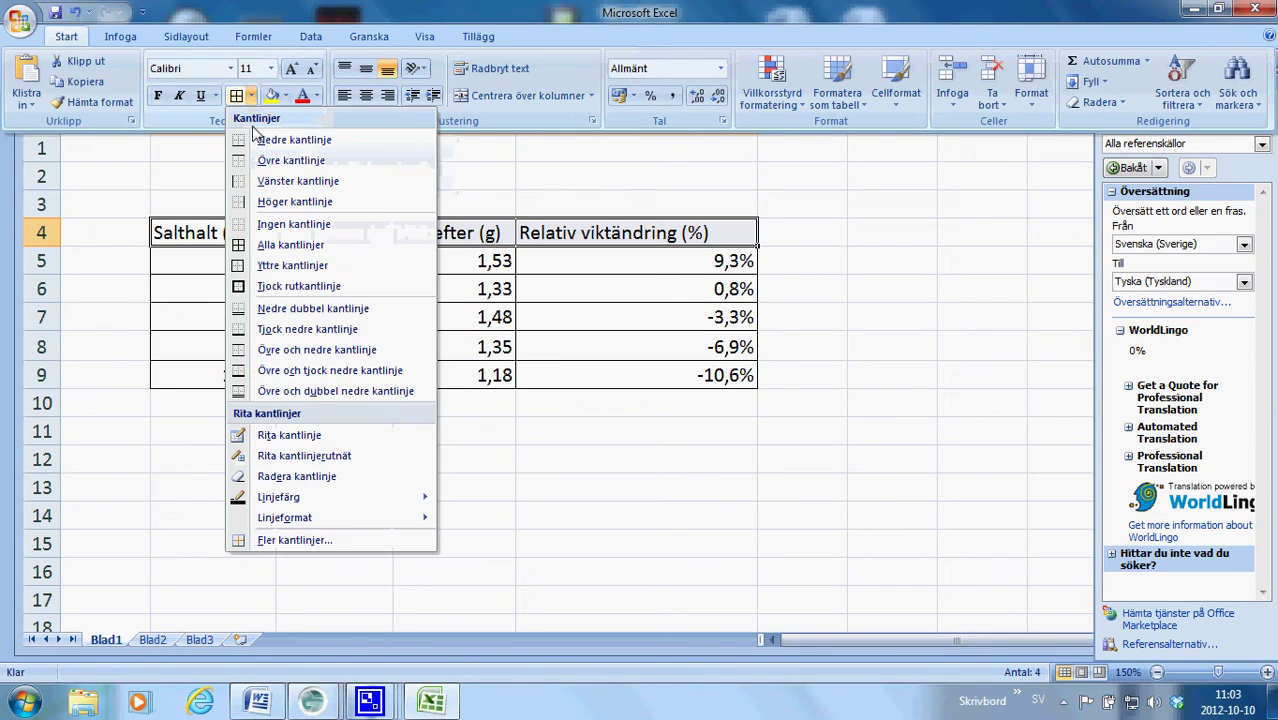
click(268, 288)
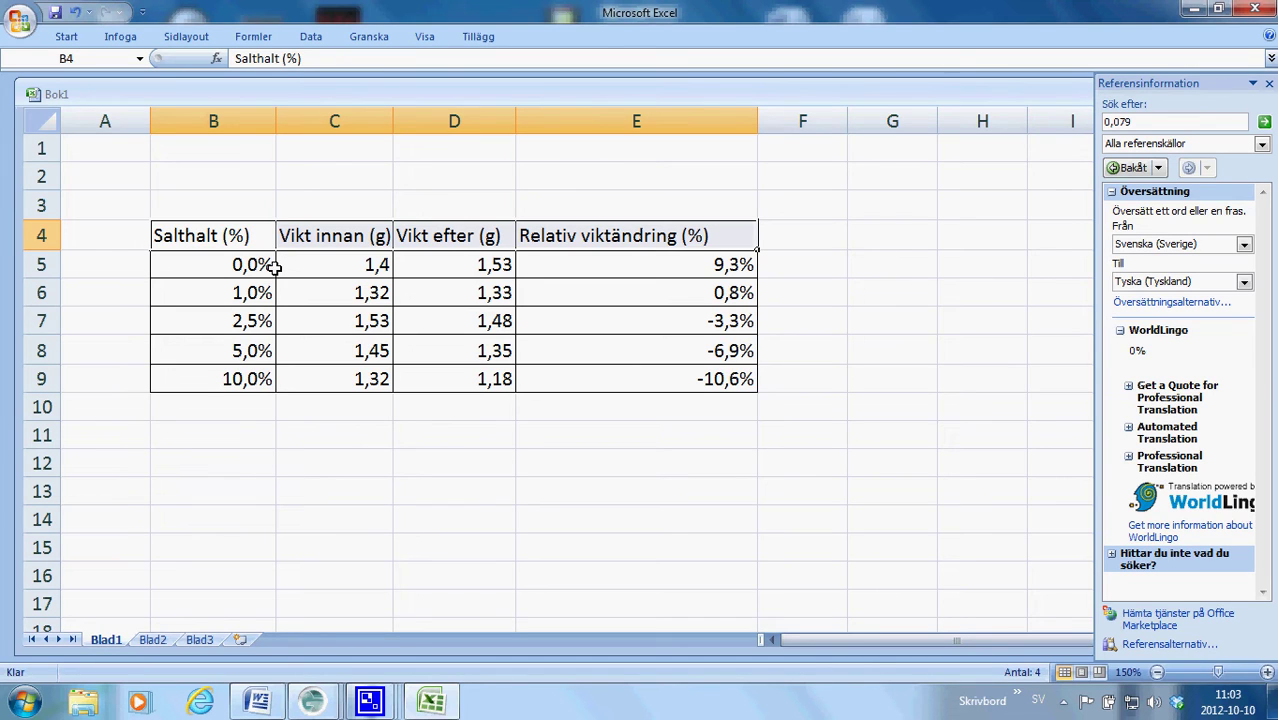
Zoom the sheet out to 100% and select the Salthalt values B5:B9
click(327, 422)
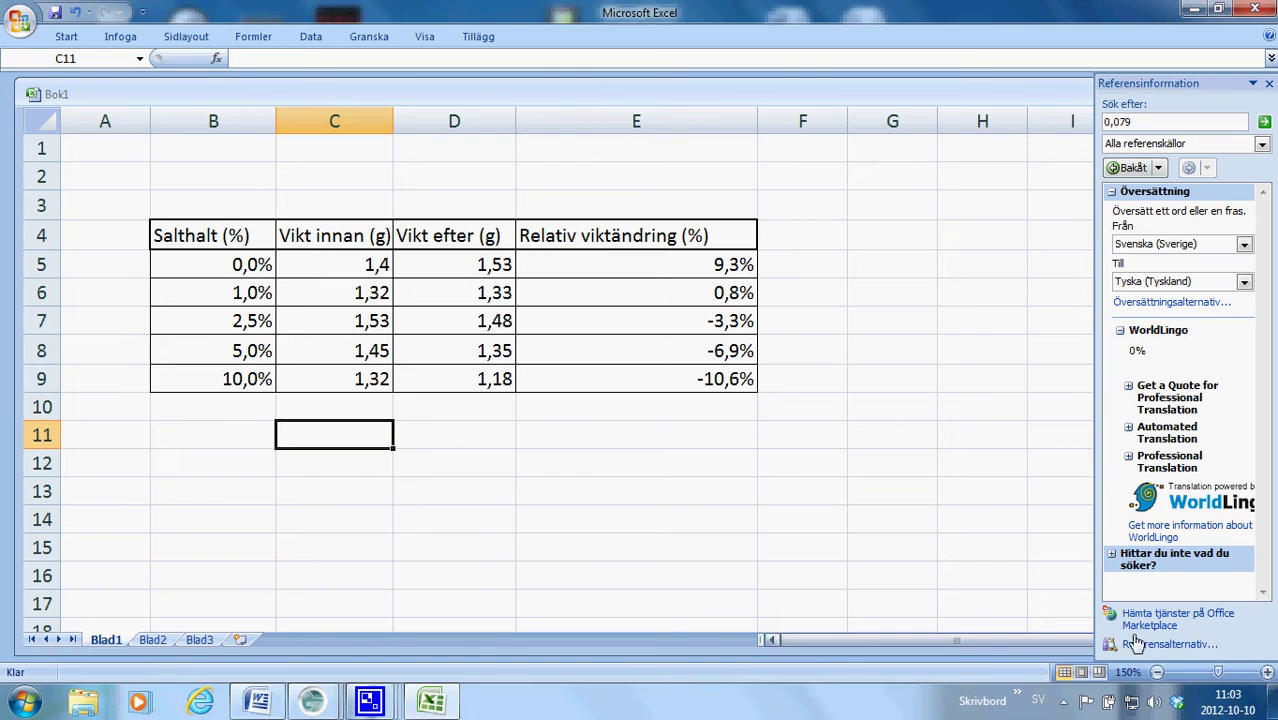
click(1158, 673)
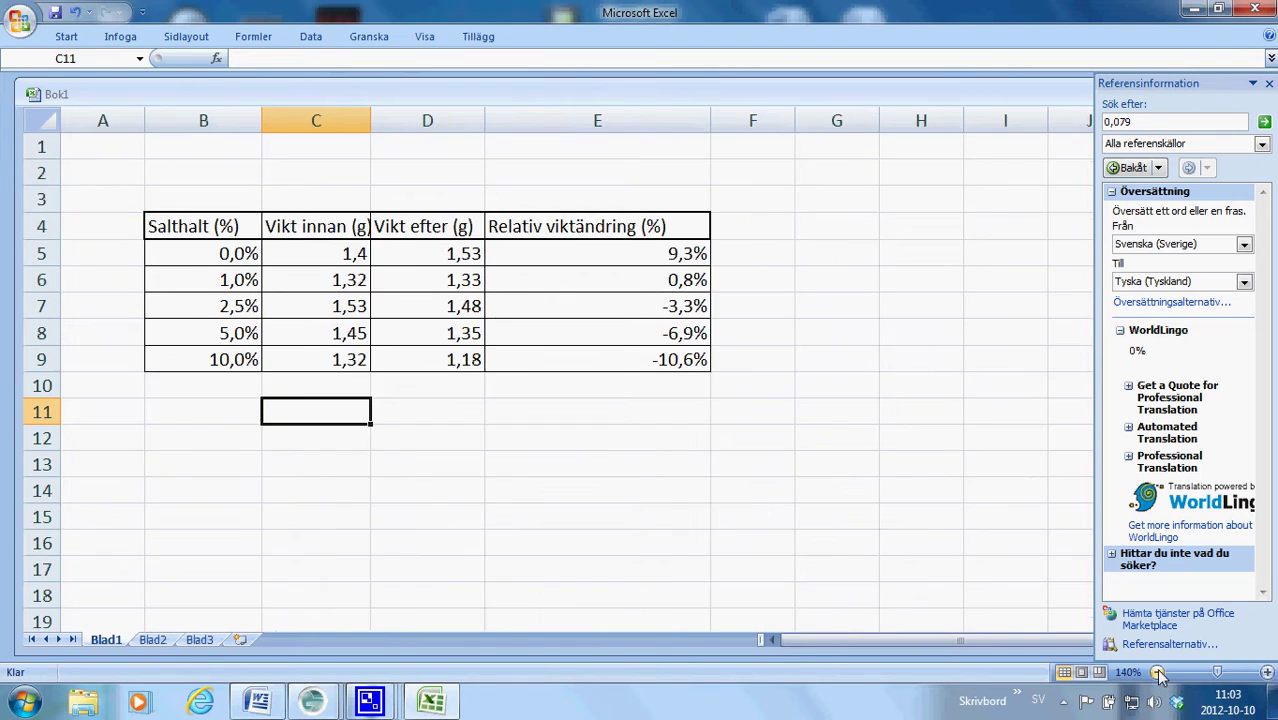
click(1158, 673)
click(1158, 673)
click(1158, 673)
click(1158, 673)
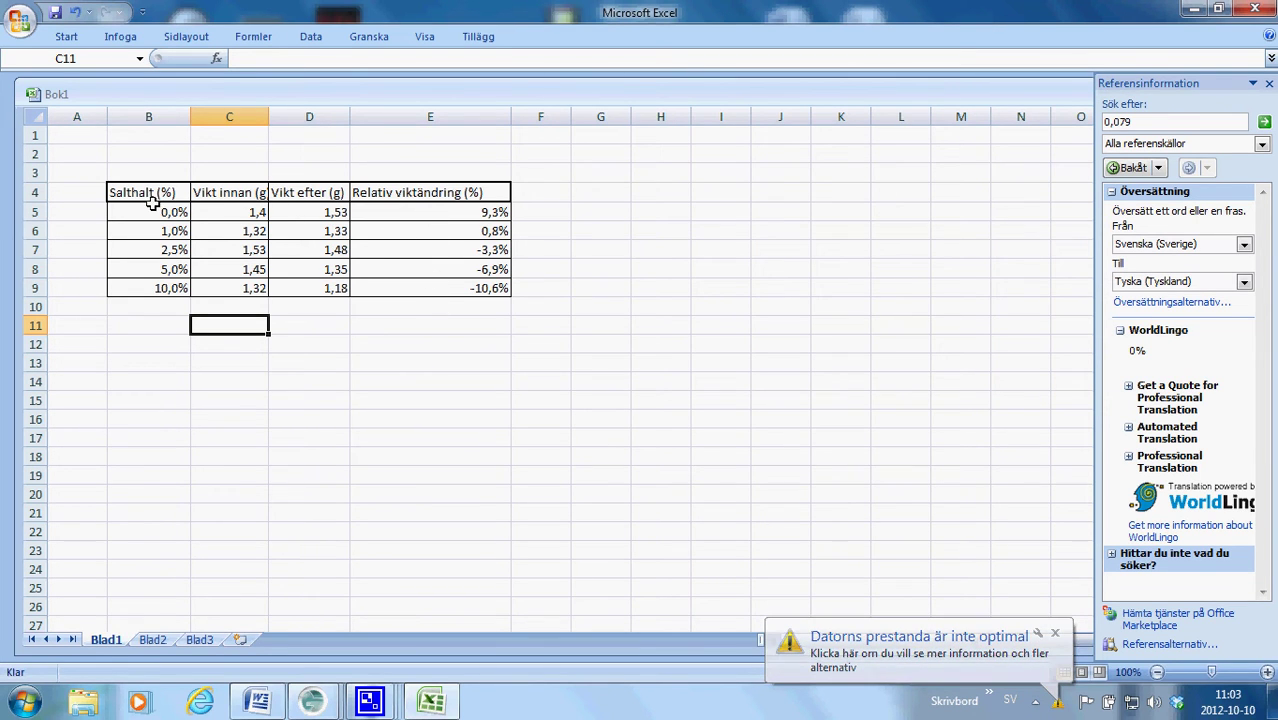
drag(146, 213, 157, 285)
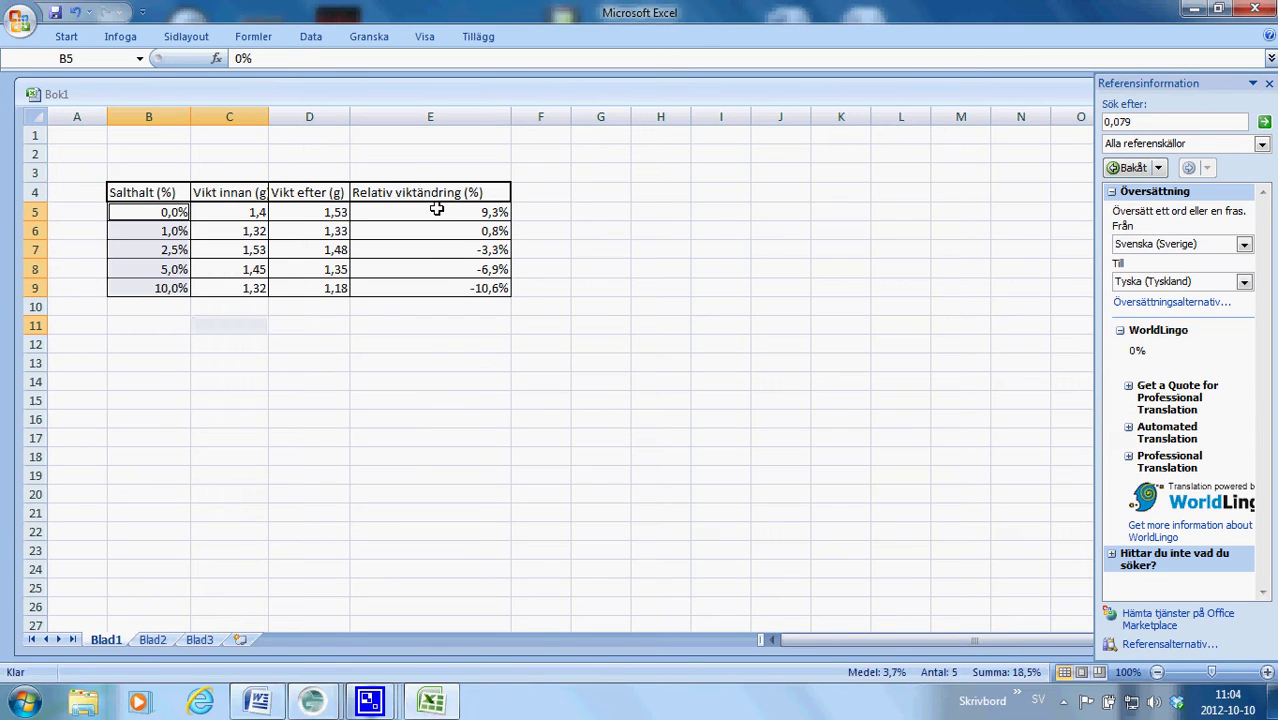
Add E5:E9 to the selection, try a markers-only scatter chart, and dismiss the warning
drag(436, 209, 441, 282)
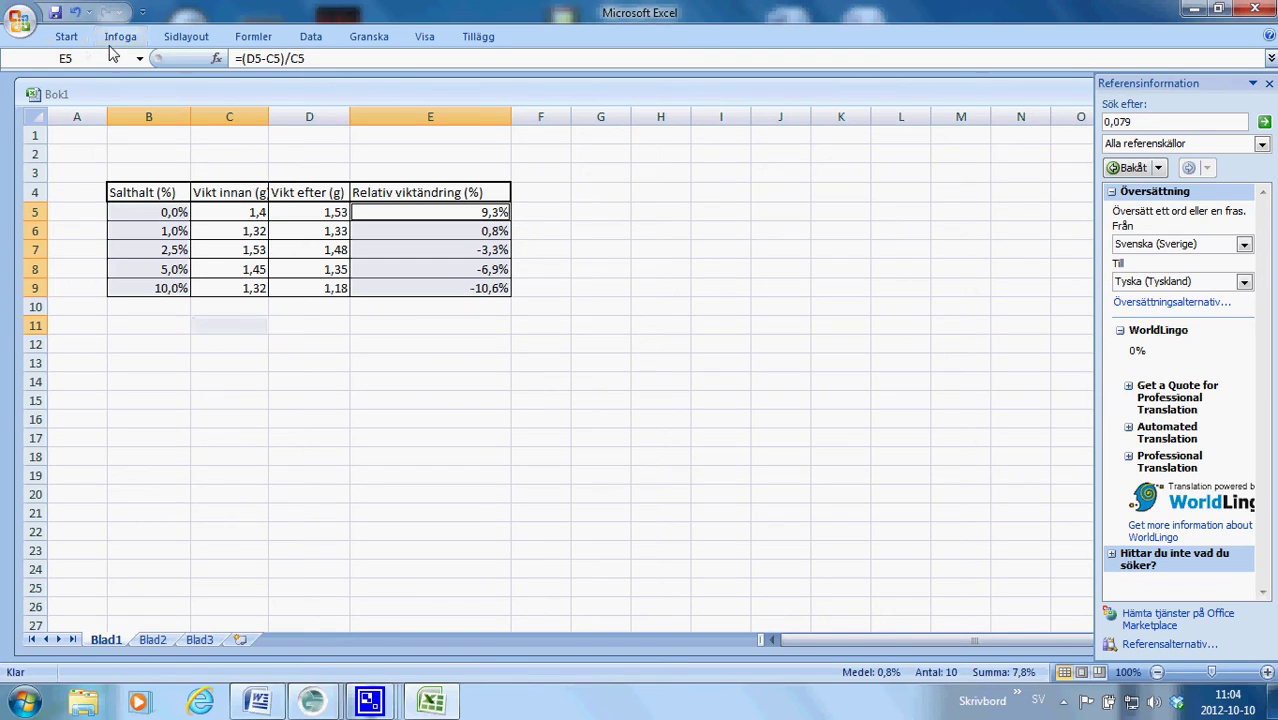
click(116, 40)
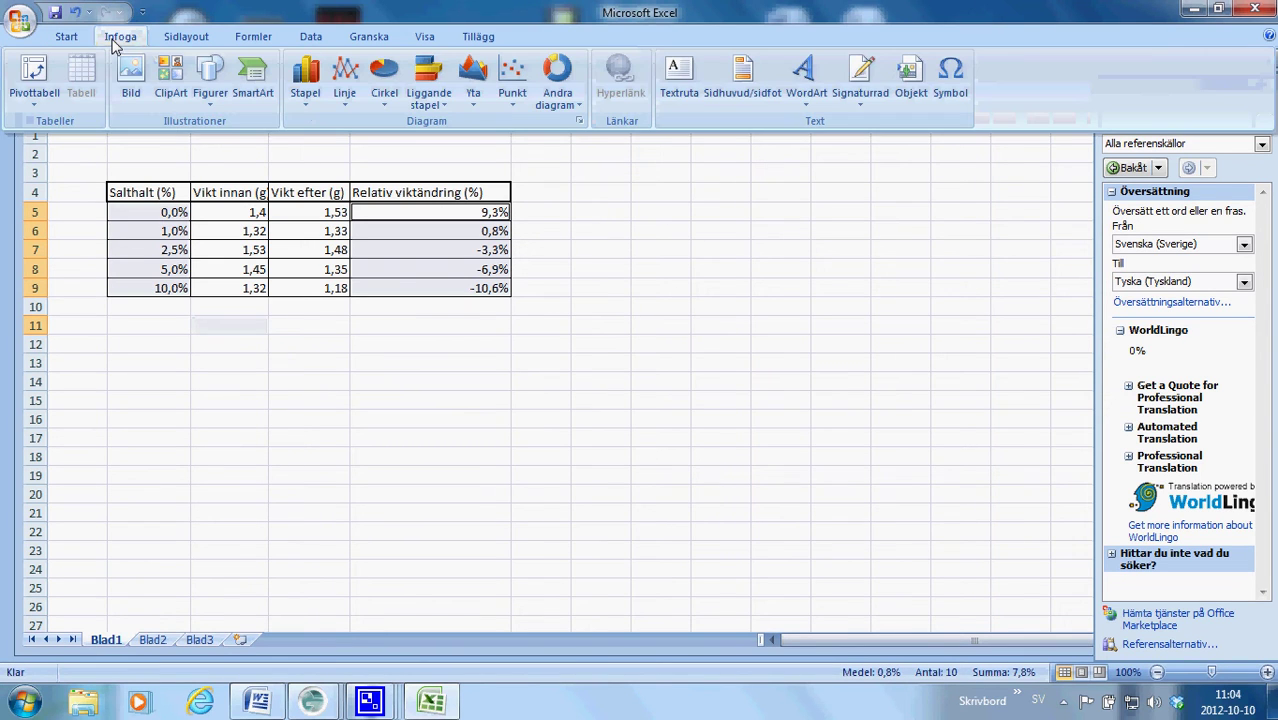
click(510, 80)
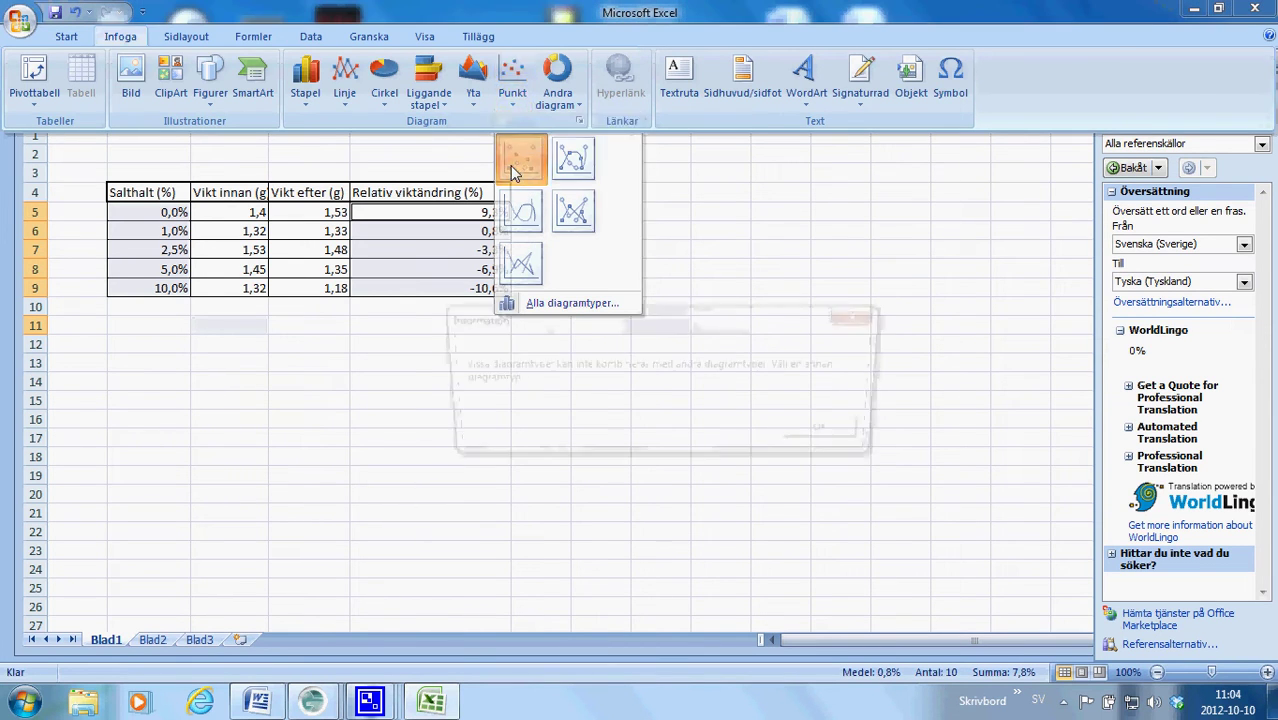
click(515, 165)
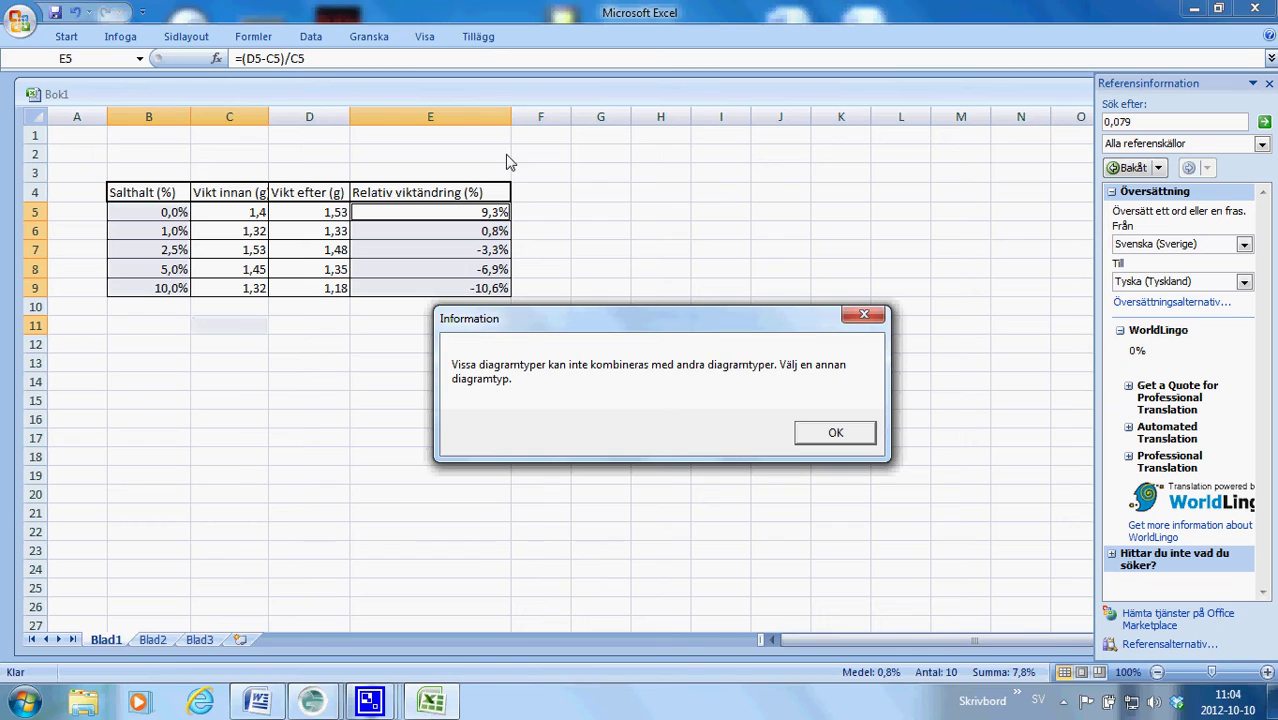
click(836, 433)
Reselect B5:B9 with E5:E9 and insert a Punkt med endast brytpunkter scatter chart
click(601, 439)
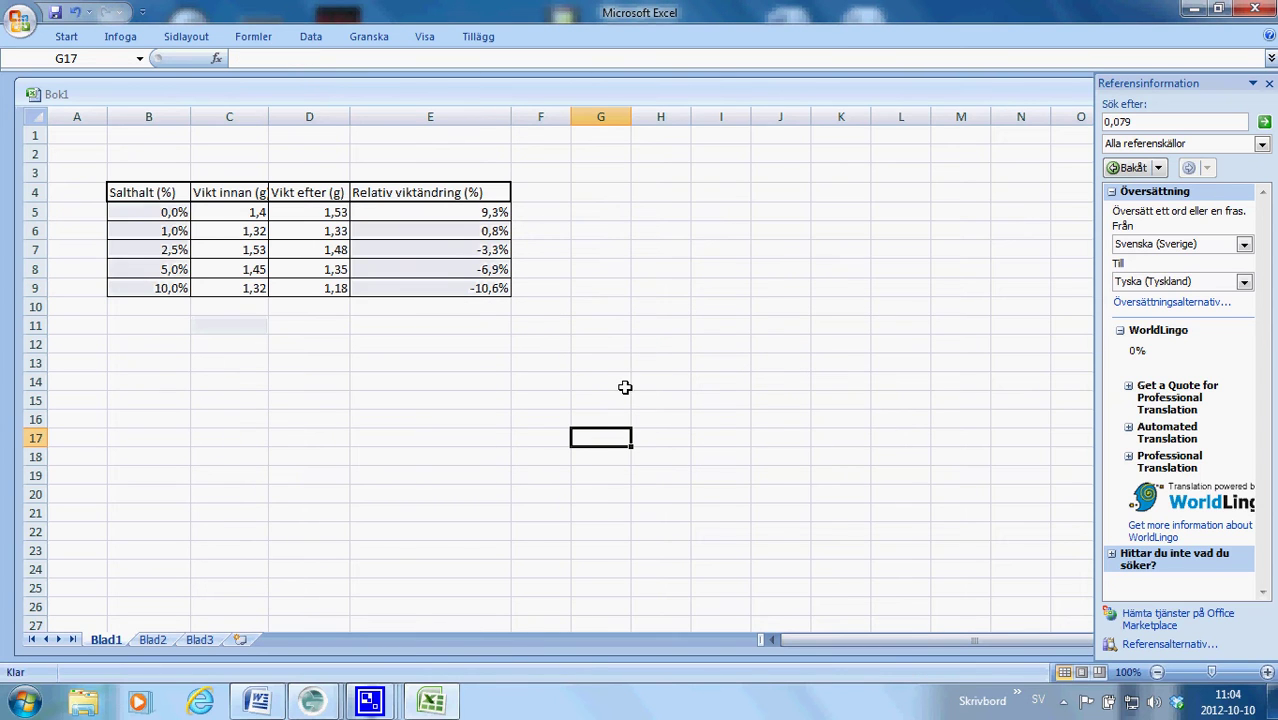
drag(140, 210, 148, 283)
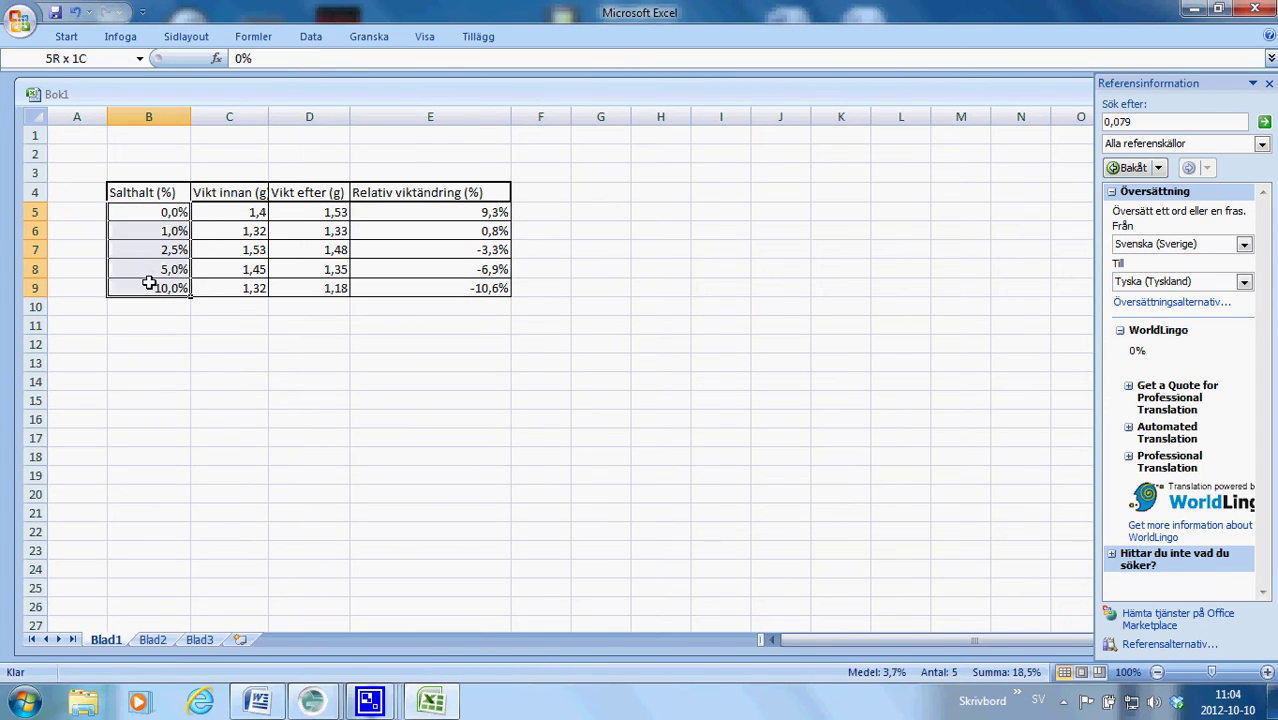
ctrl+drag(464, 210, 461, 292)
click(66, 37)
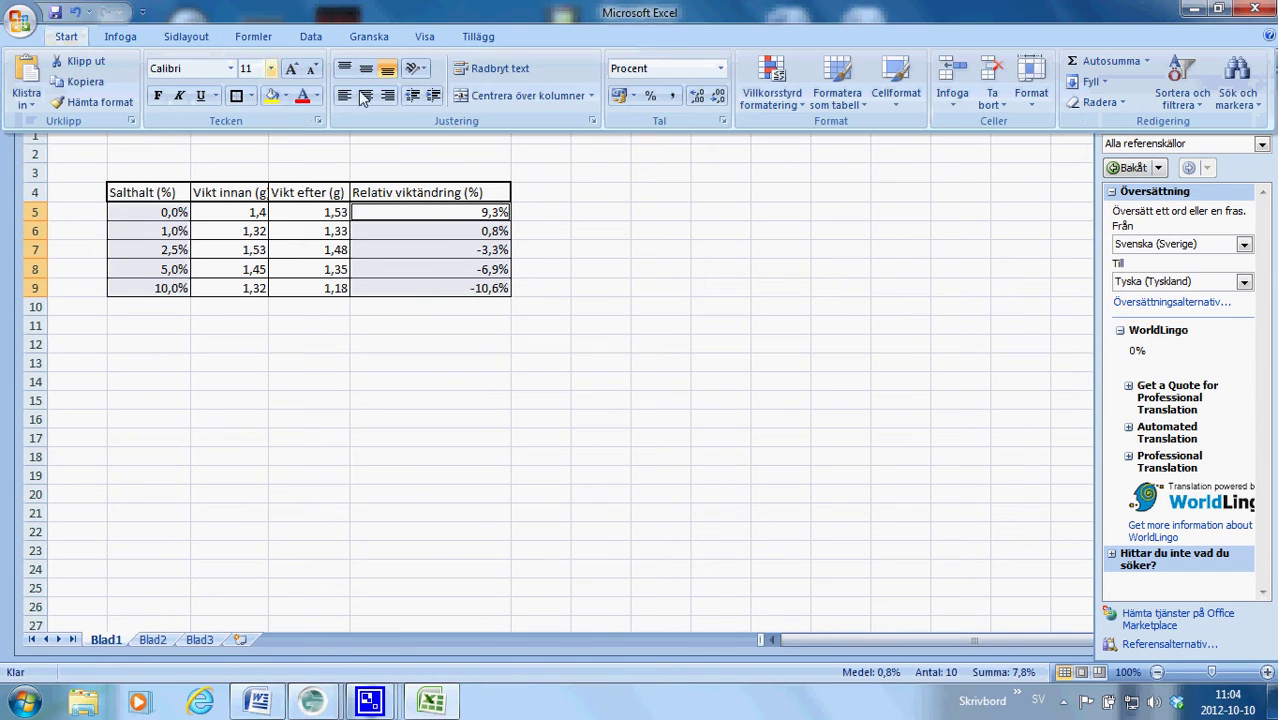
click(120, 37)
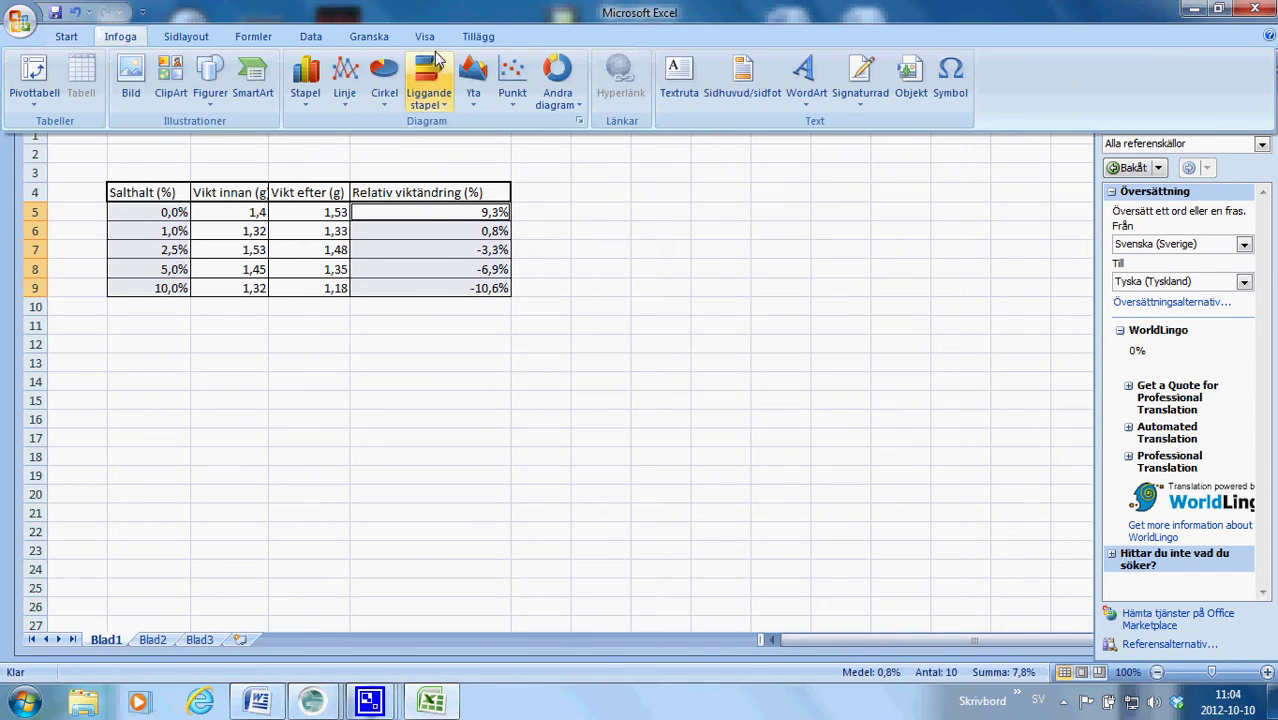
click(512, 72)
click(528, 165)
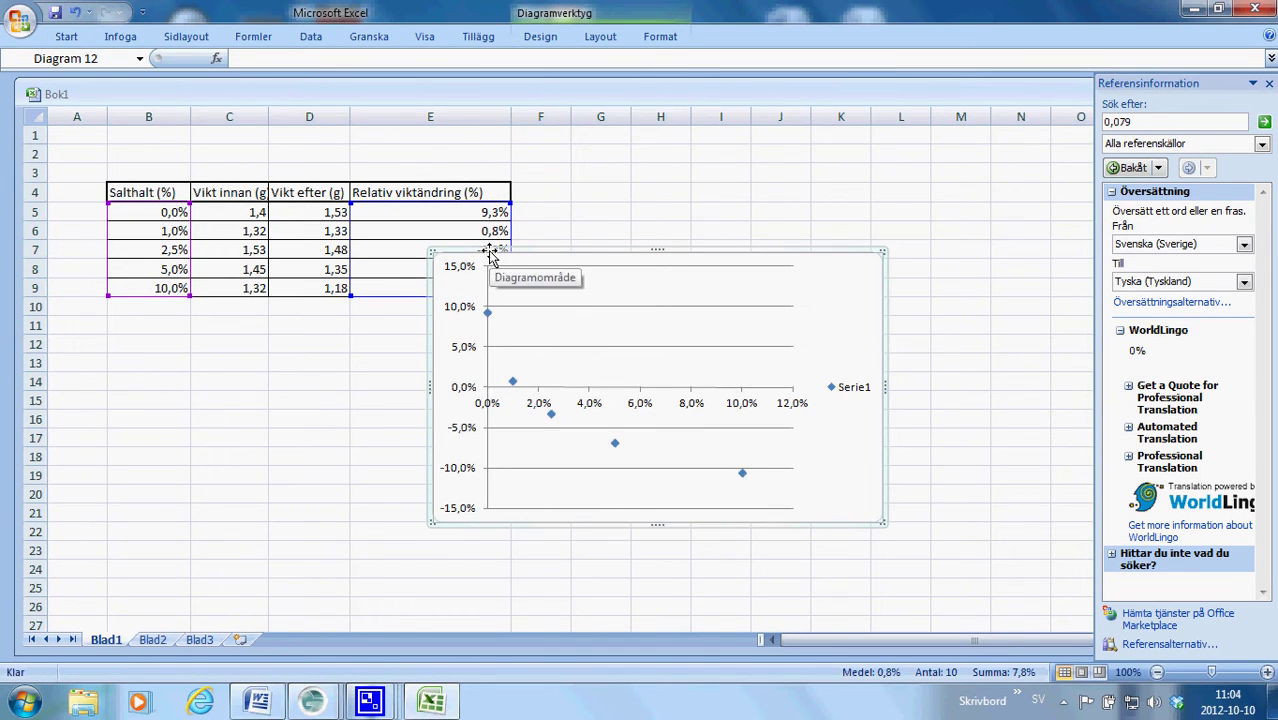
Drag the chart down and right off the table and delete its Serie1 legend
drag(490, 256, 557, 324)
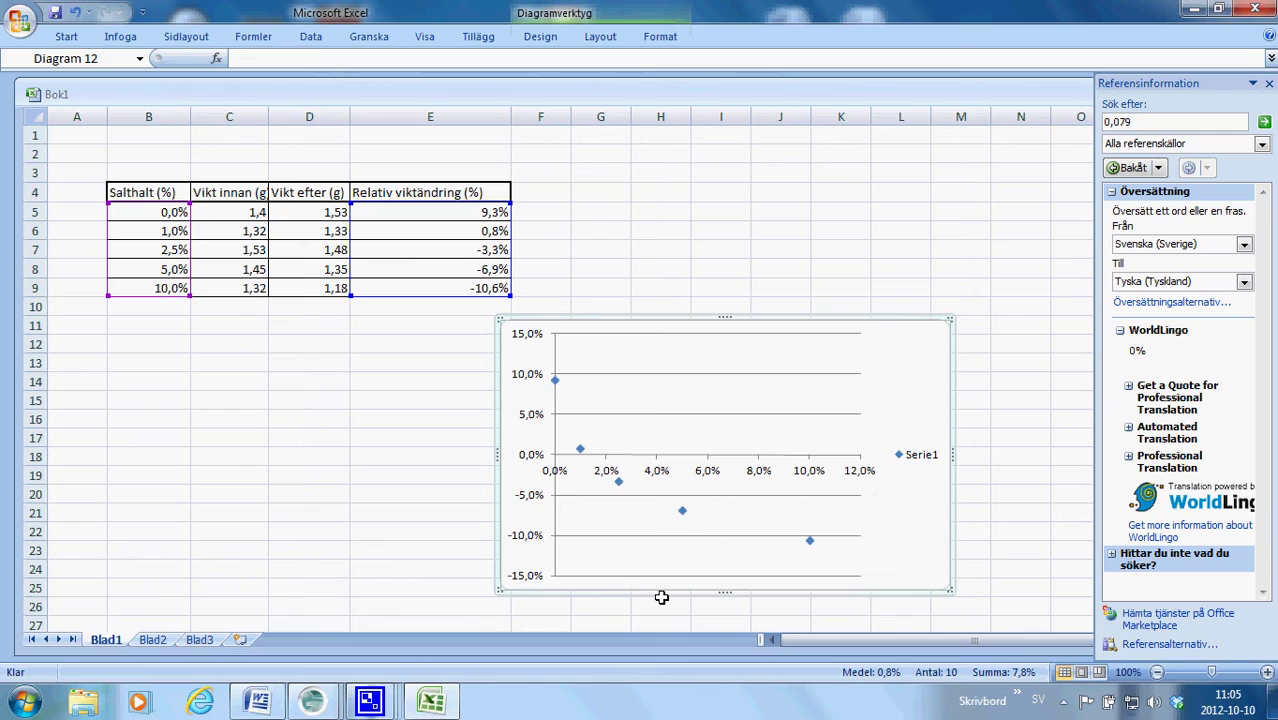
click(918, 461)
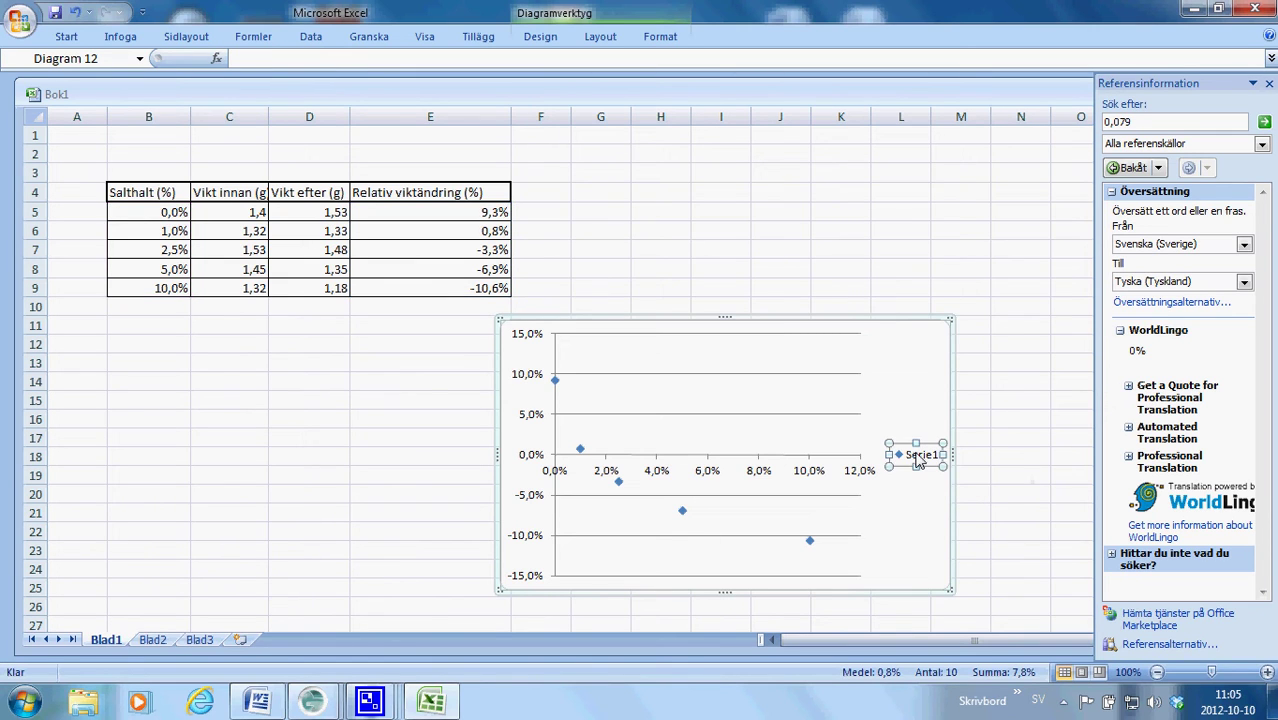
key(Delete)
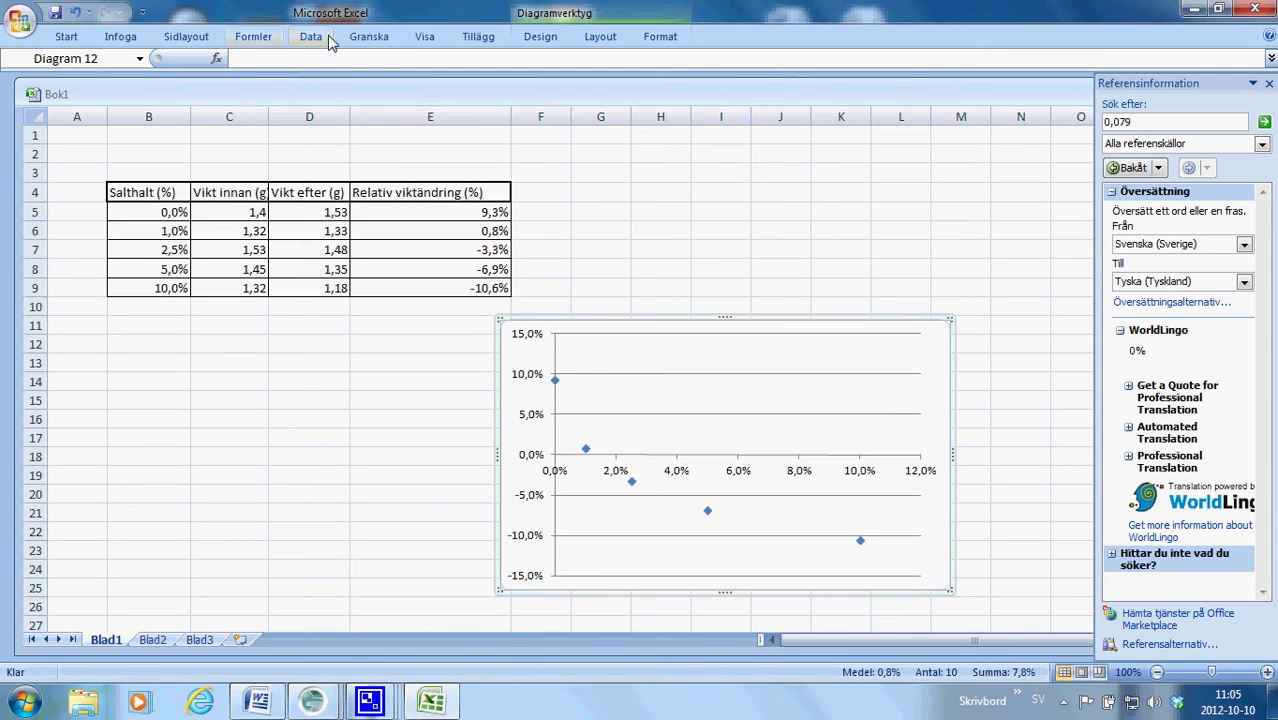
Add a horizontal axis title below the axis reading 'Salthalt (%)'
click(605, 38)
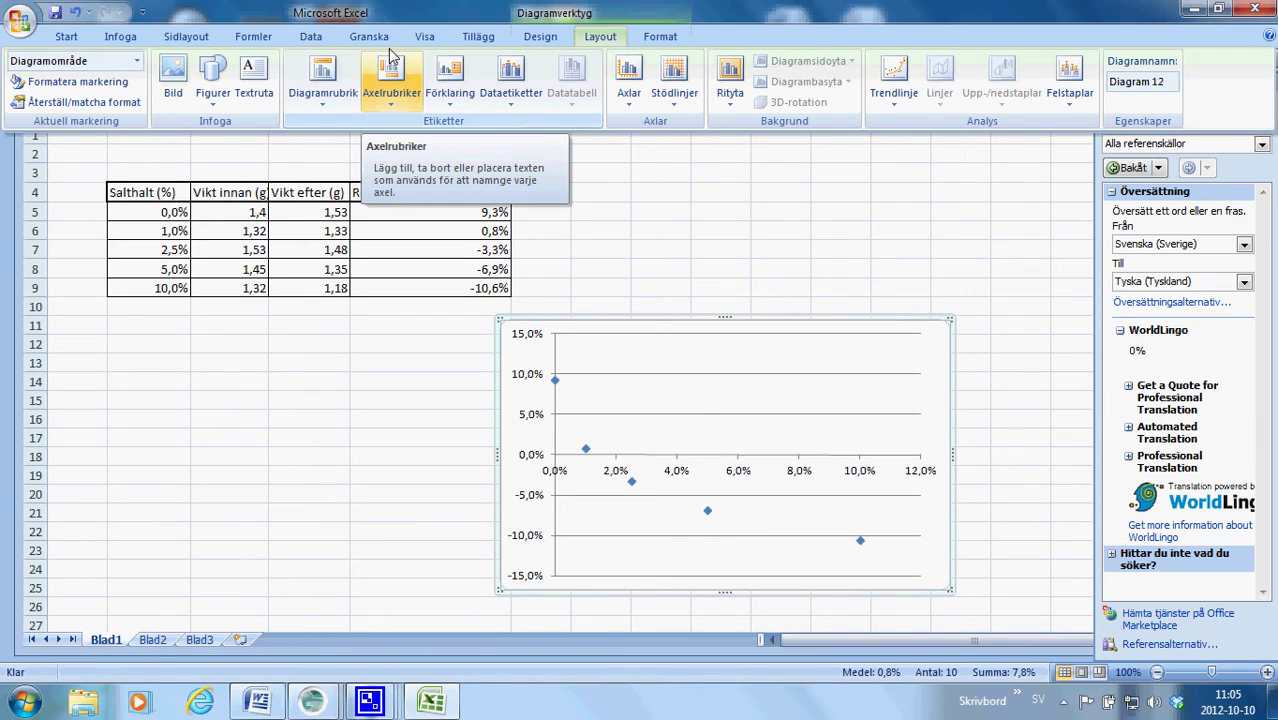
click(396, 96)
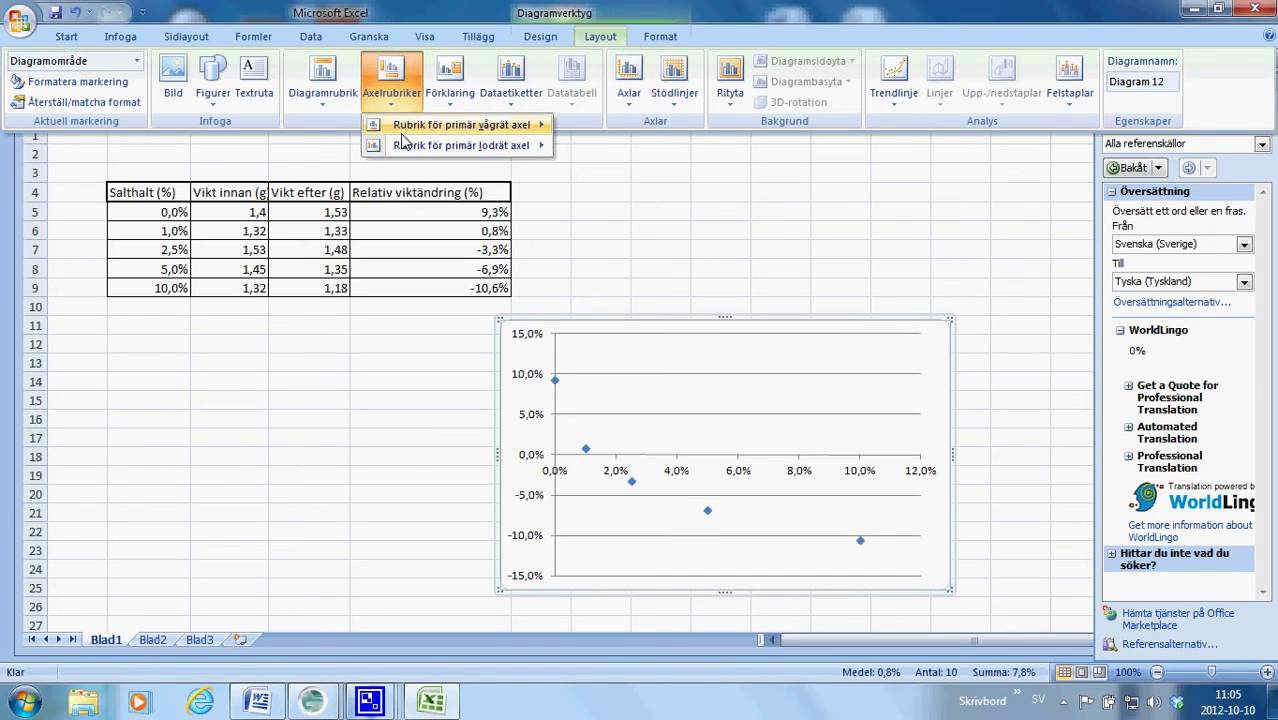
mouse_move(460, 125)
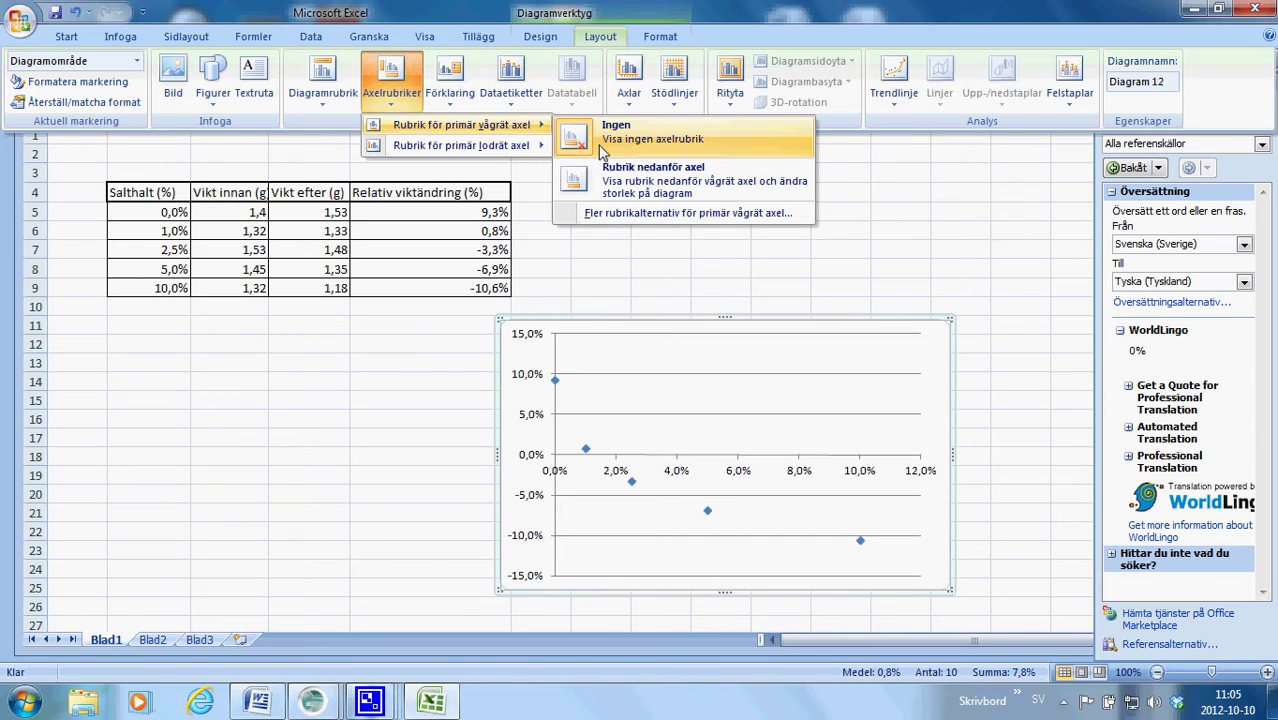
click(609, 181)
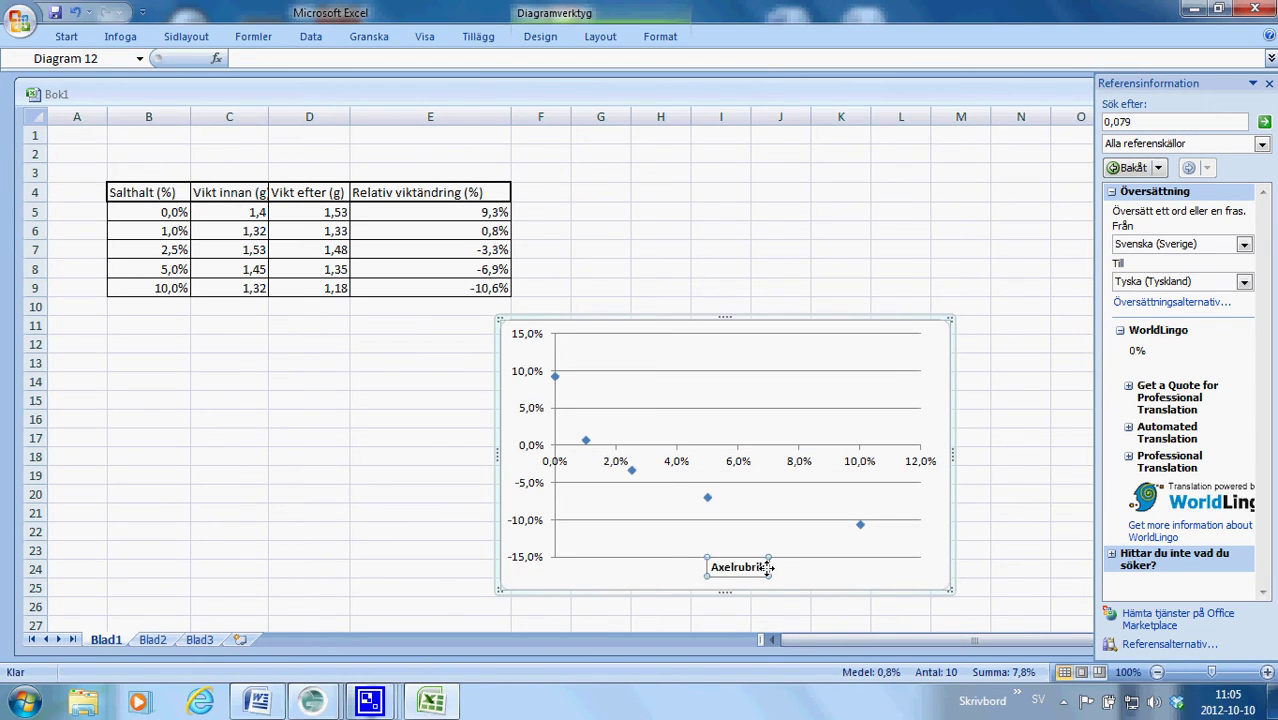
double_click(705, 567)
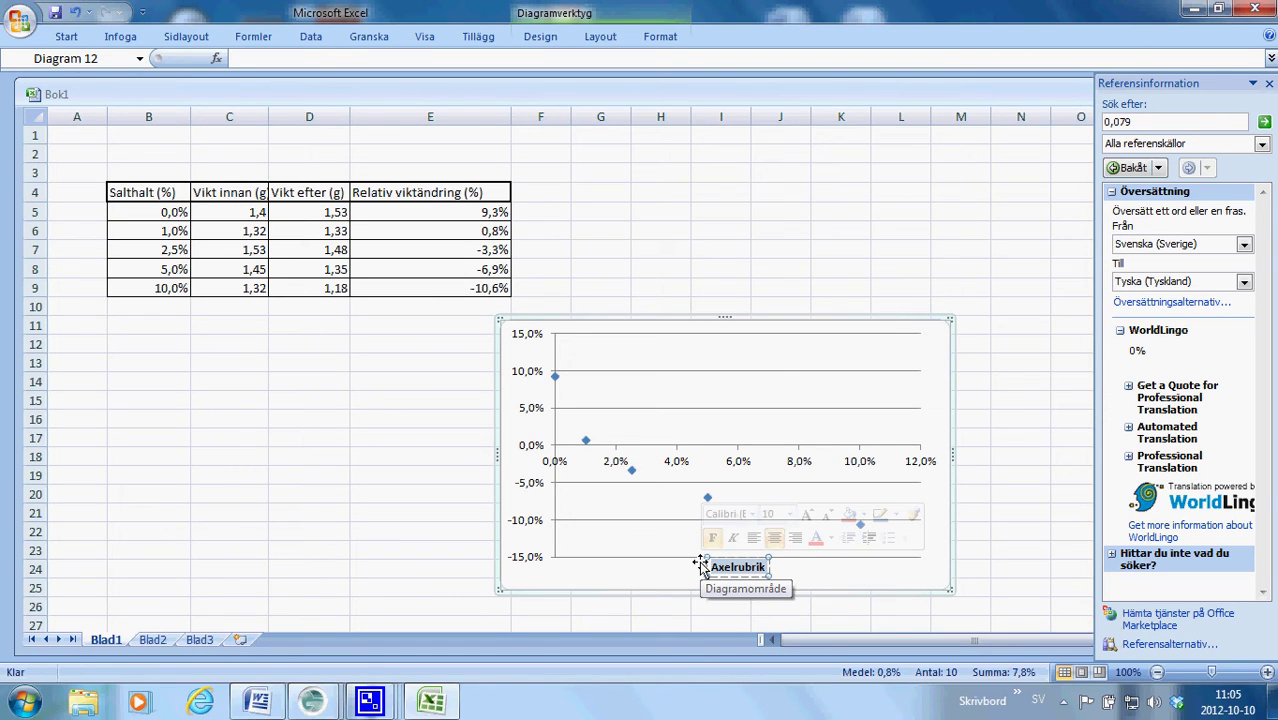
text(Salth)
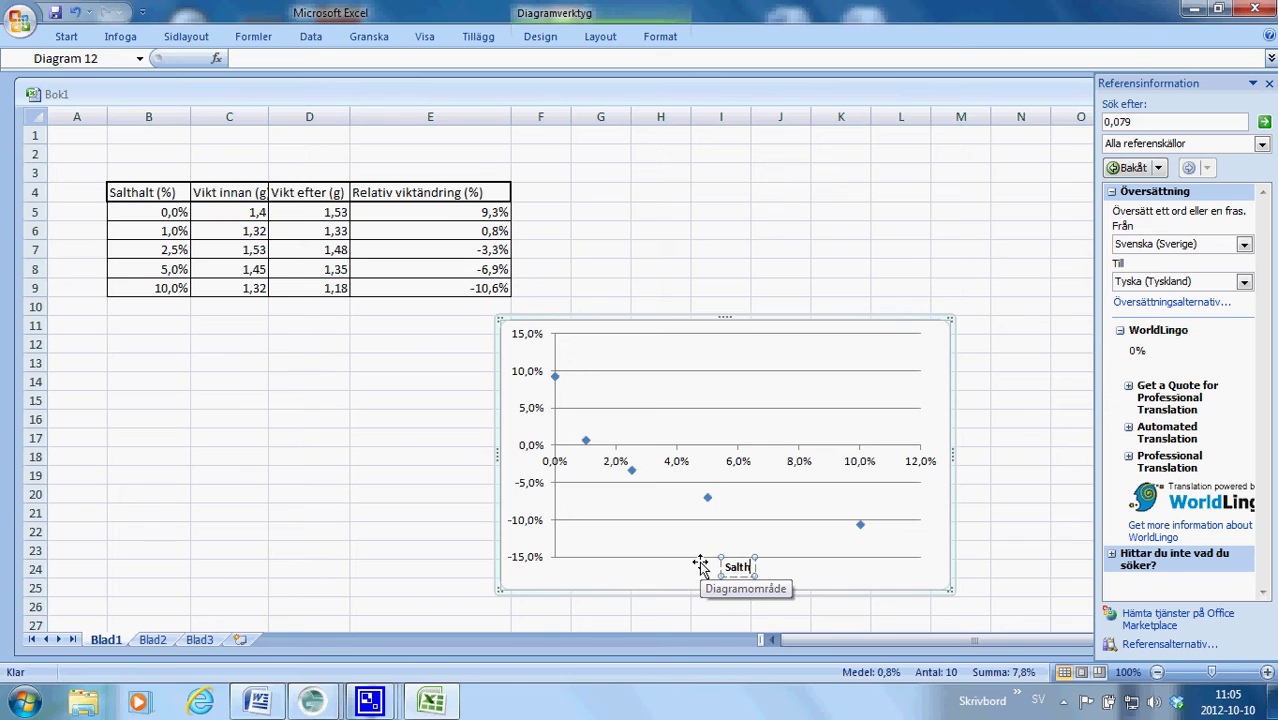
text(alt)
text( %)
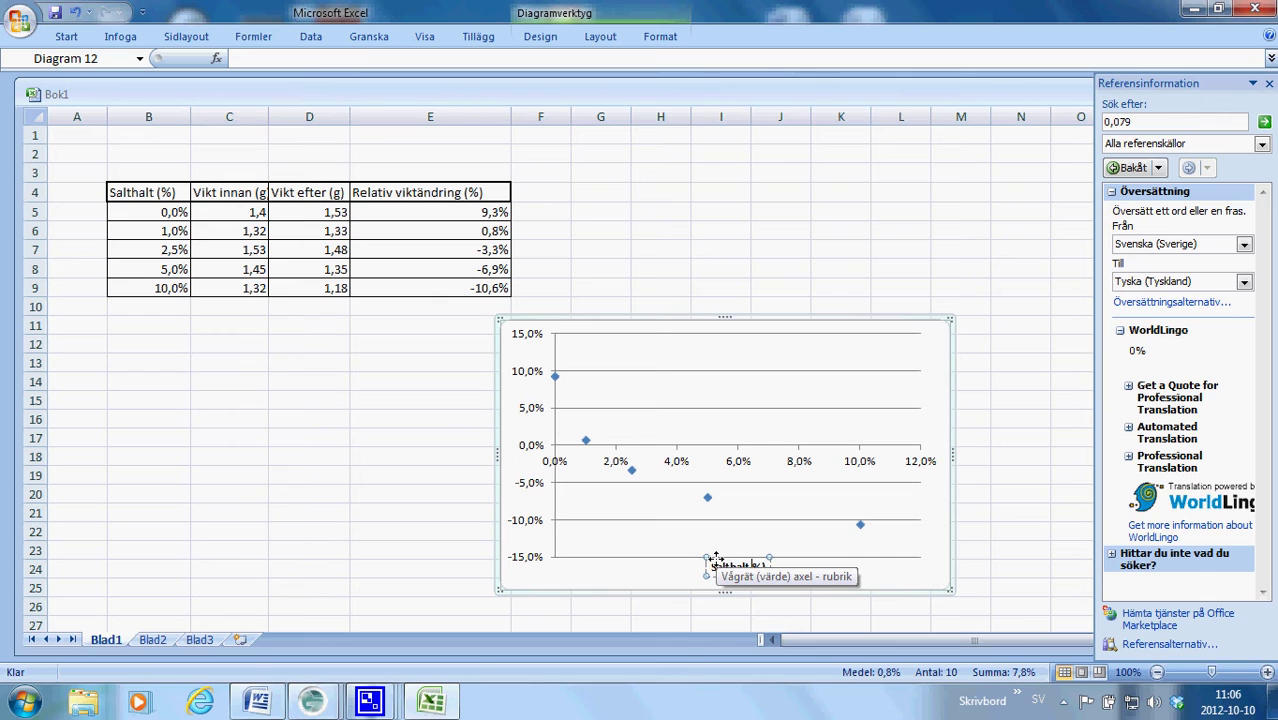
Set the horizontal axis title text to 12 pt font size
click(691, 602)
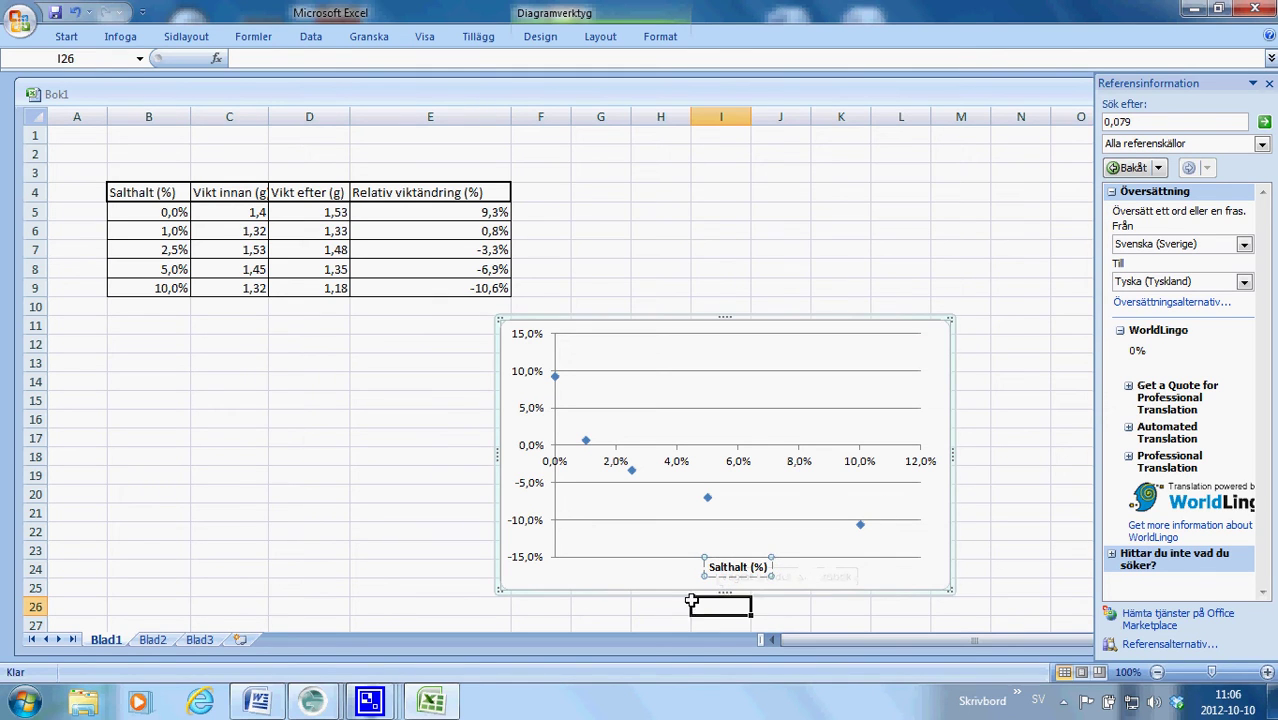
click(737, 566)
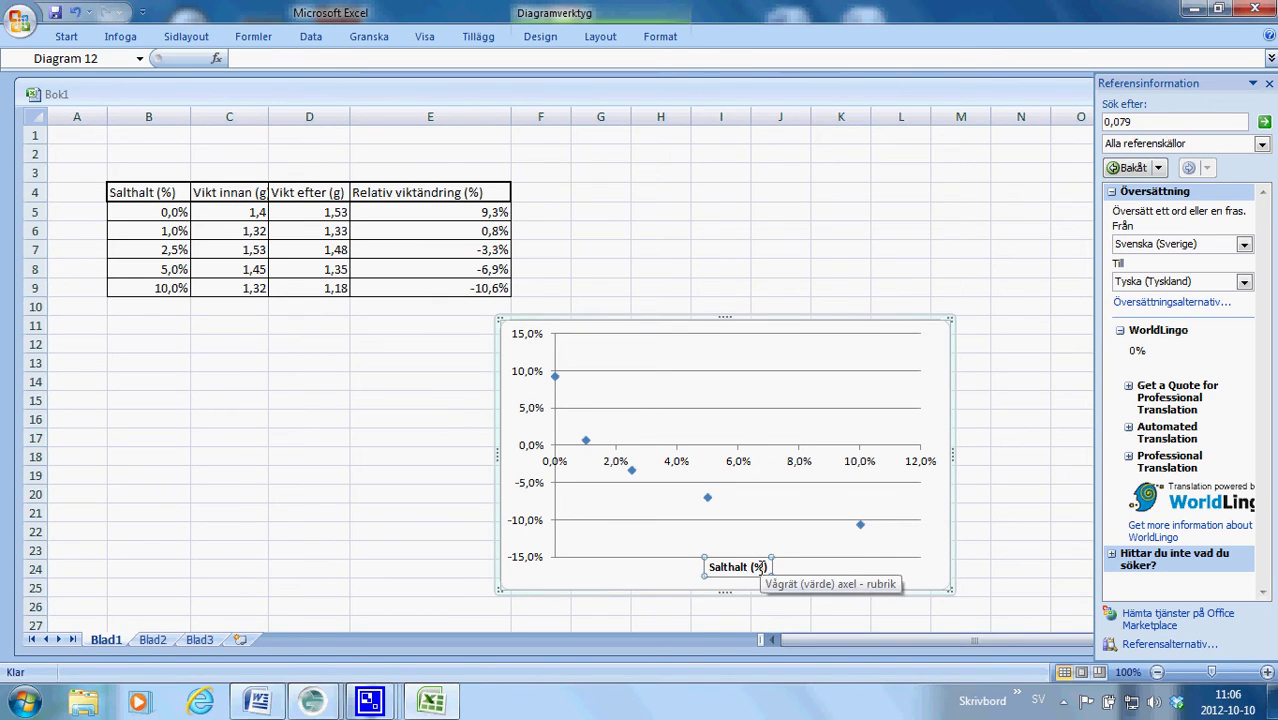
drag(767, 566, 692, 568)
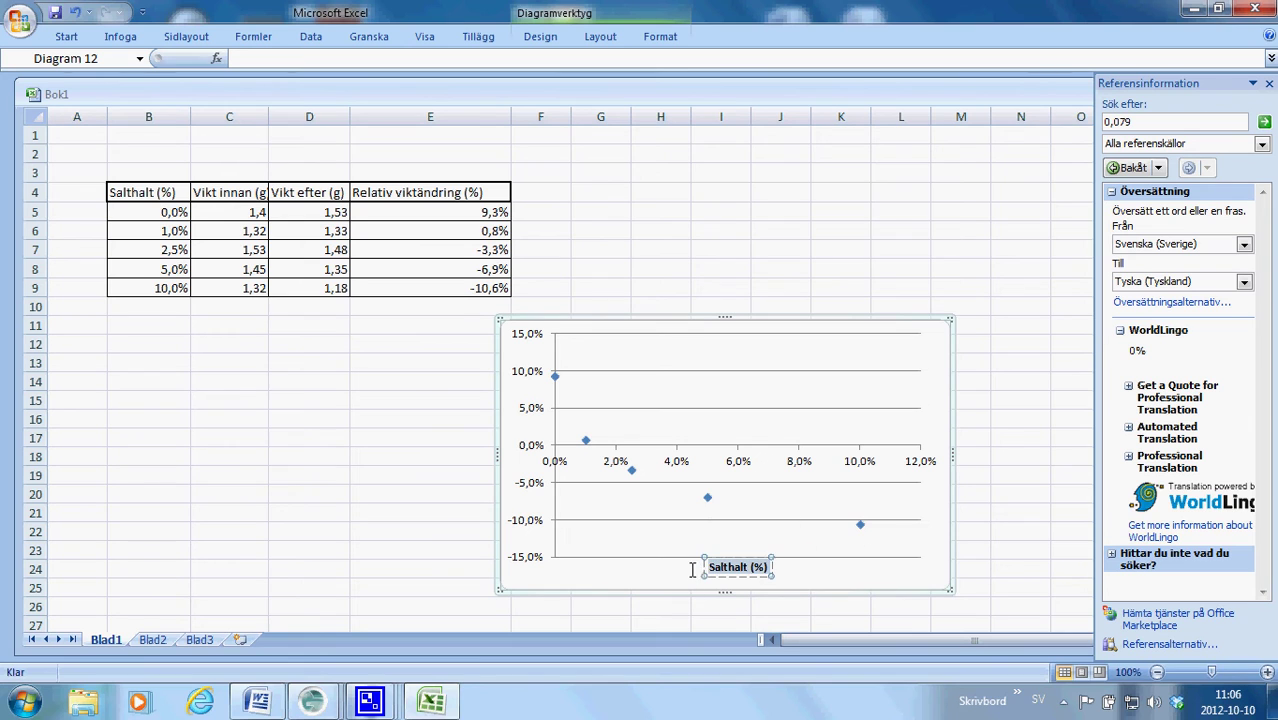
click(66, 37)
click(271, 68)
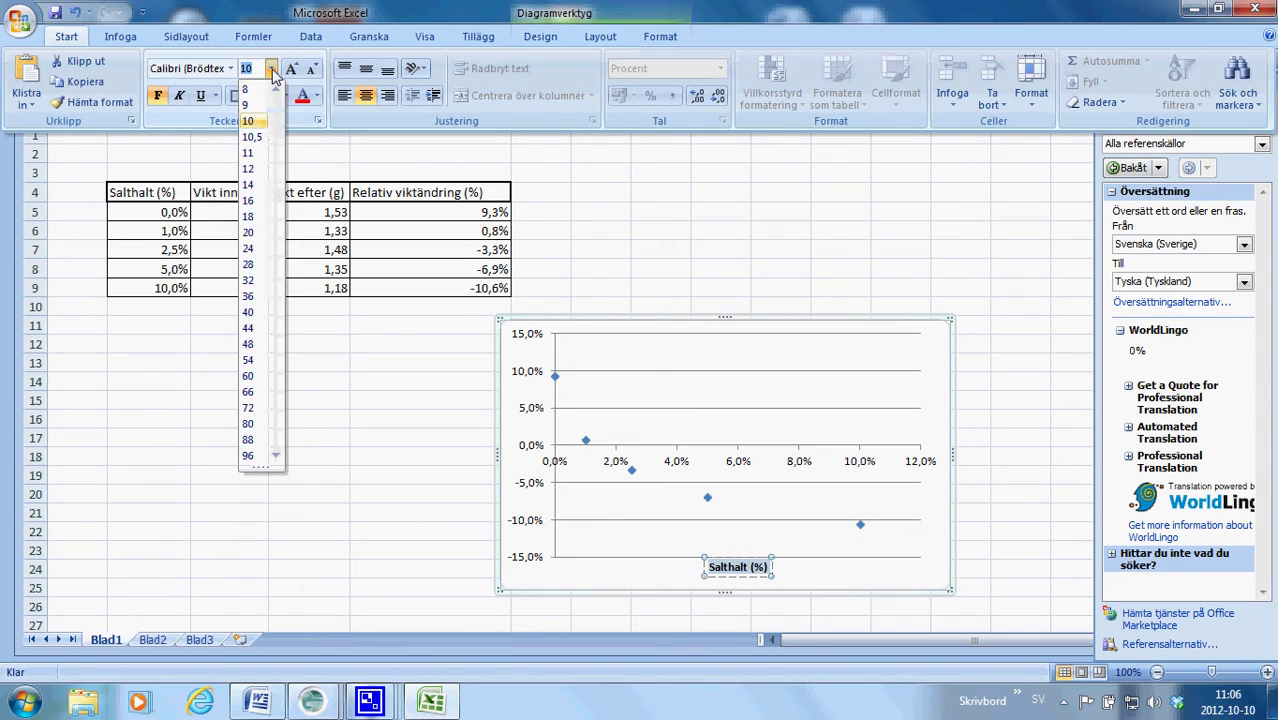
click(248, 168)
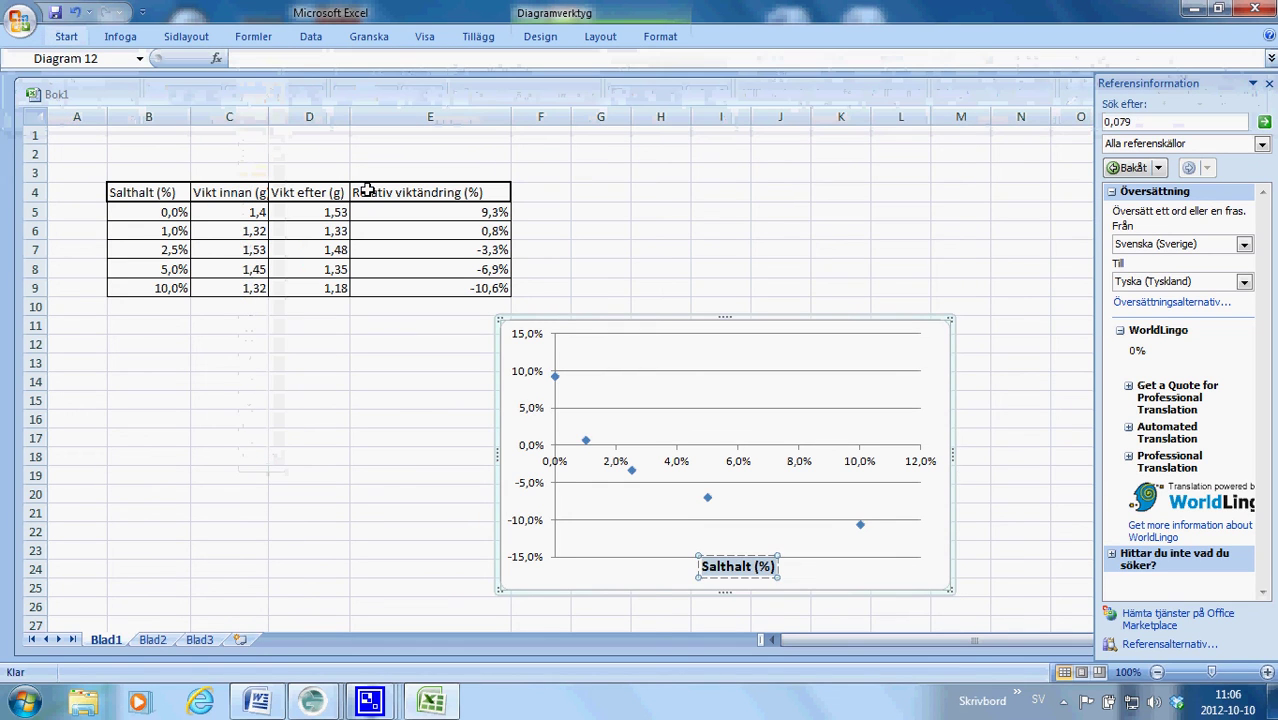
click(654, 518)
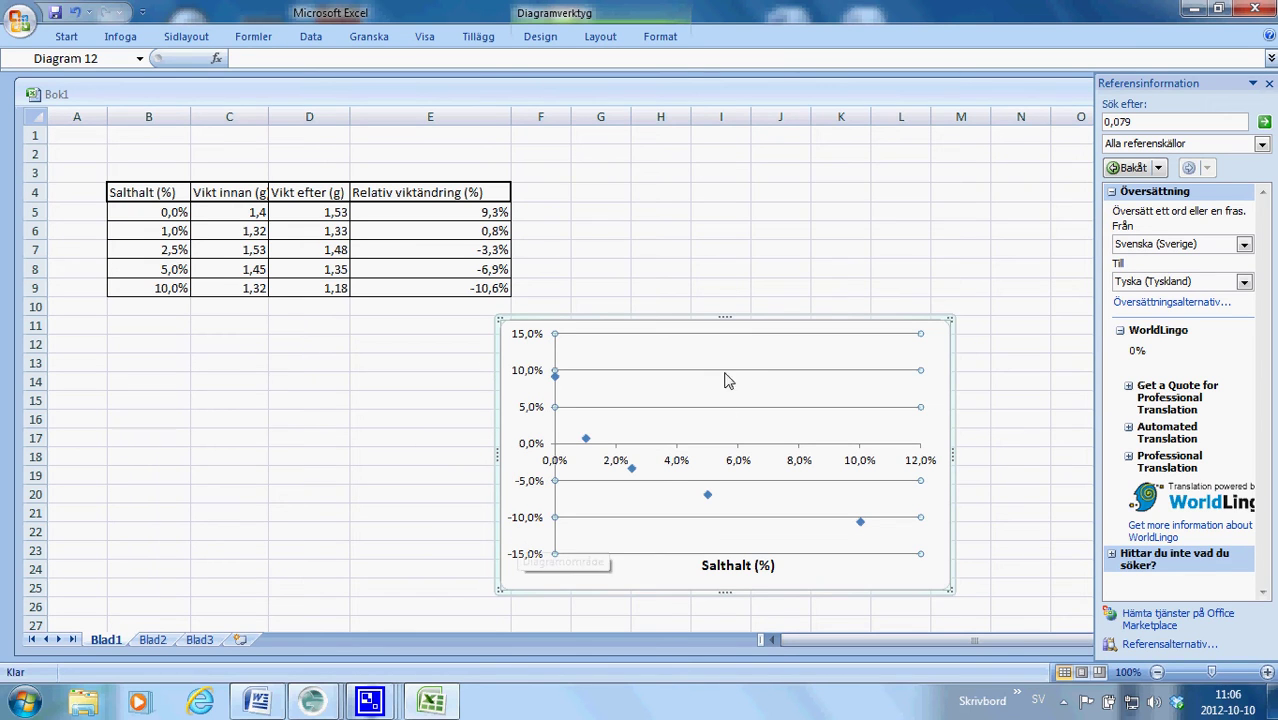
click(708, 318)
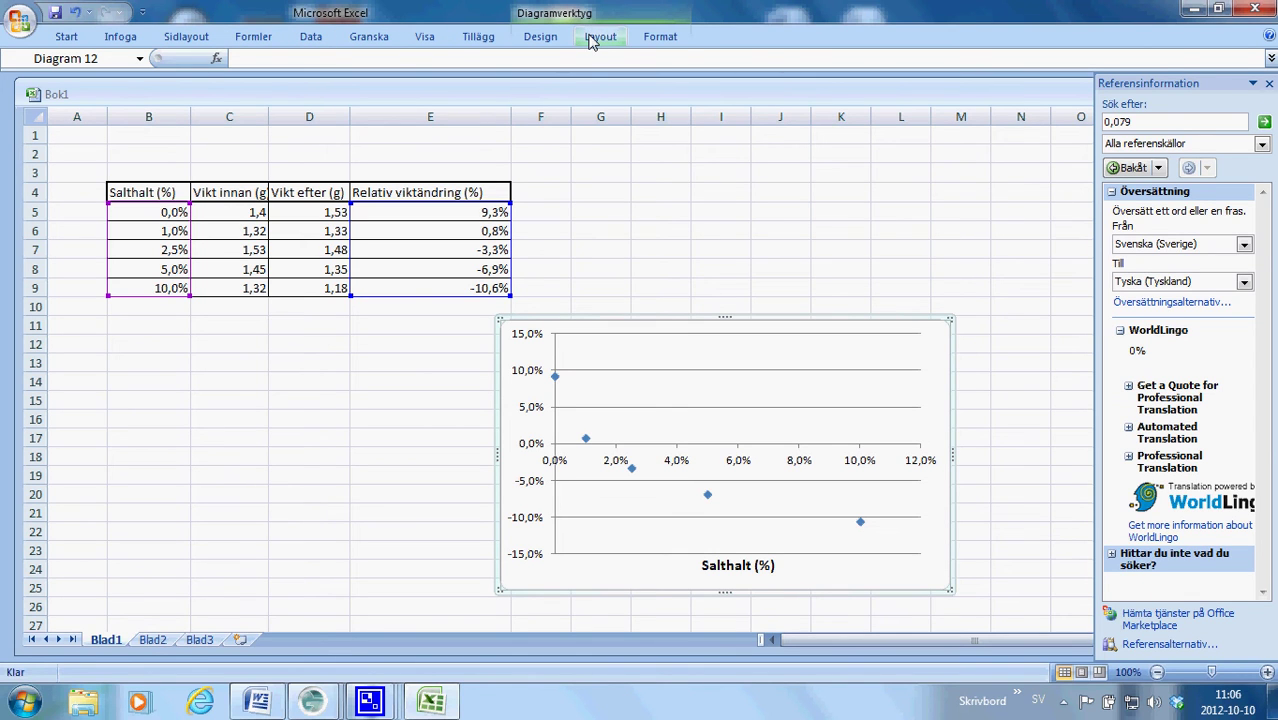
Add a chart title above the plot reading 'Realtiv viktändring (%)'
click(598, 37)
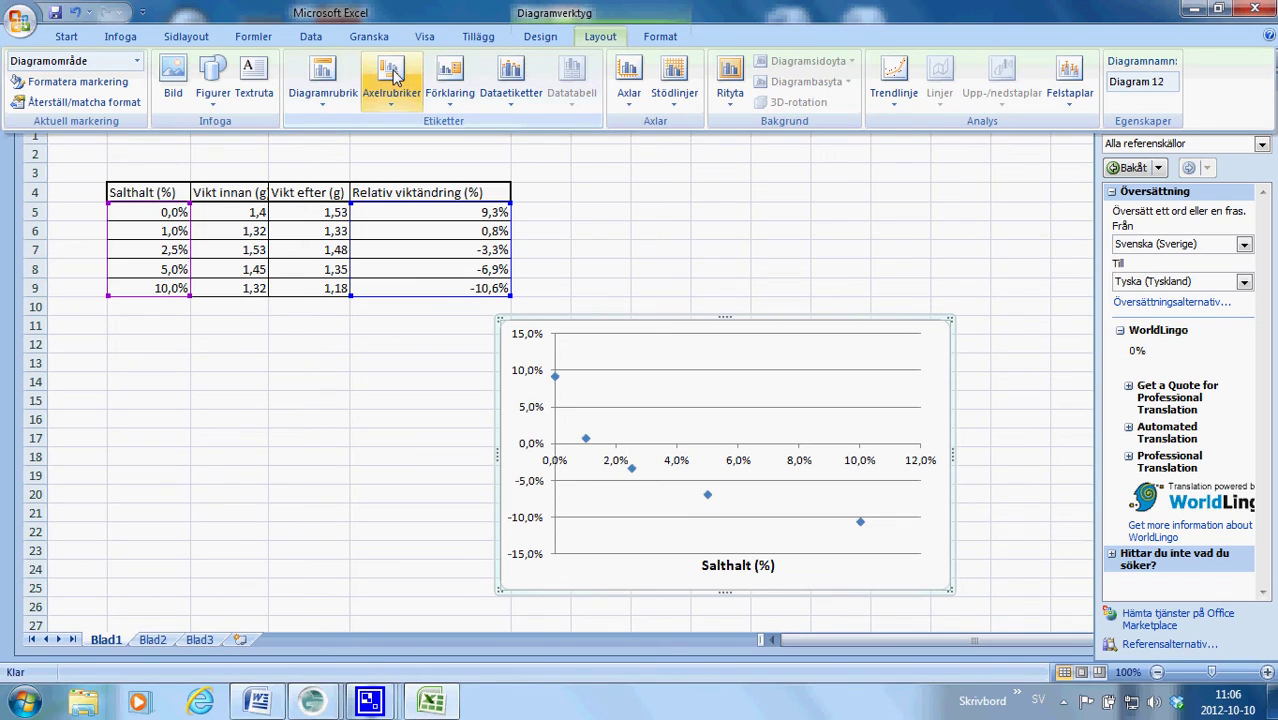
click(324, 78)
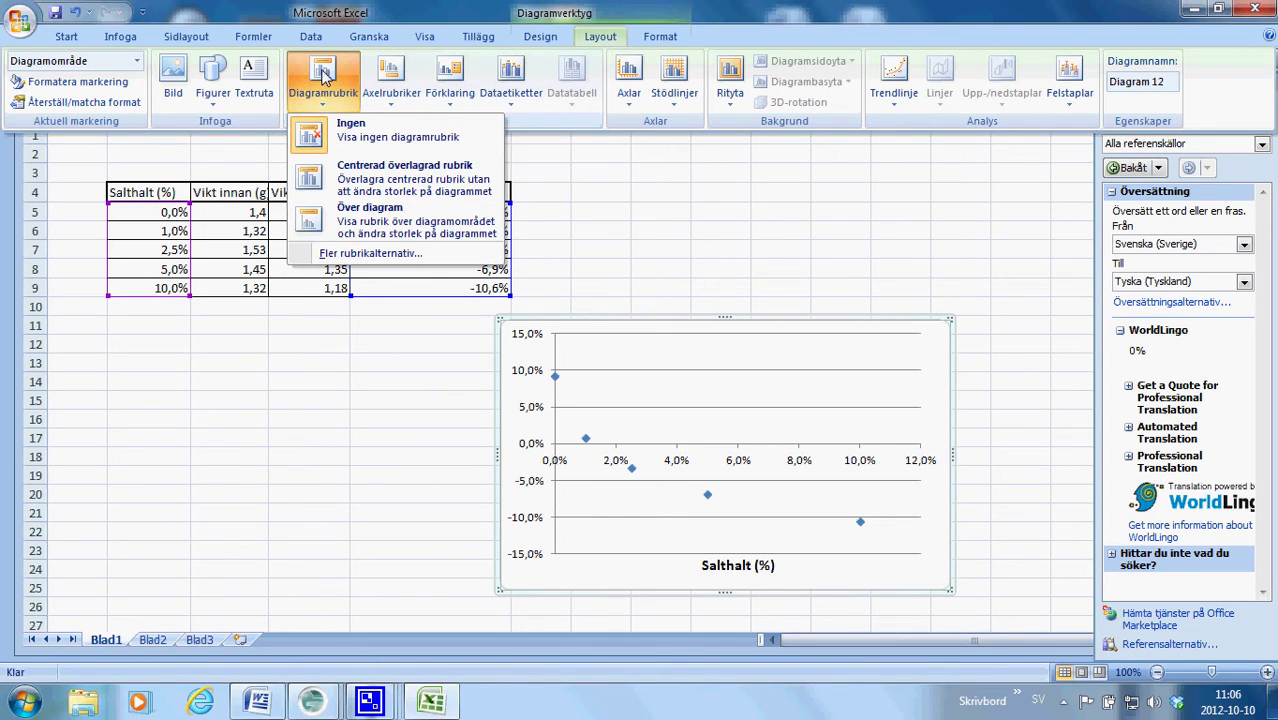
click(362, 214)
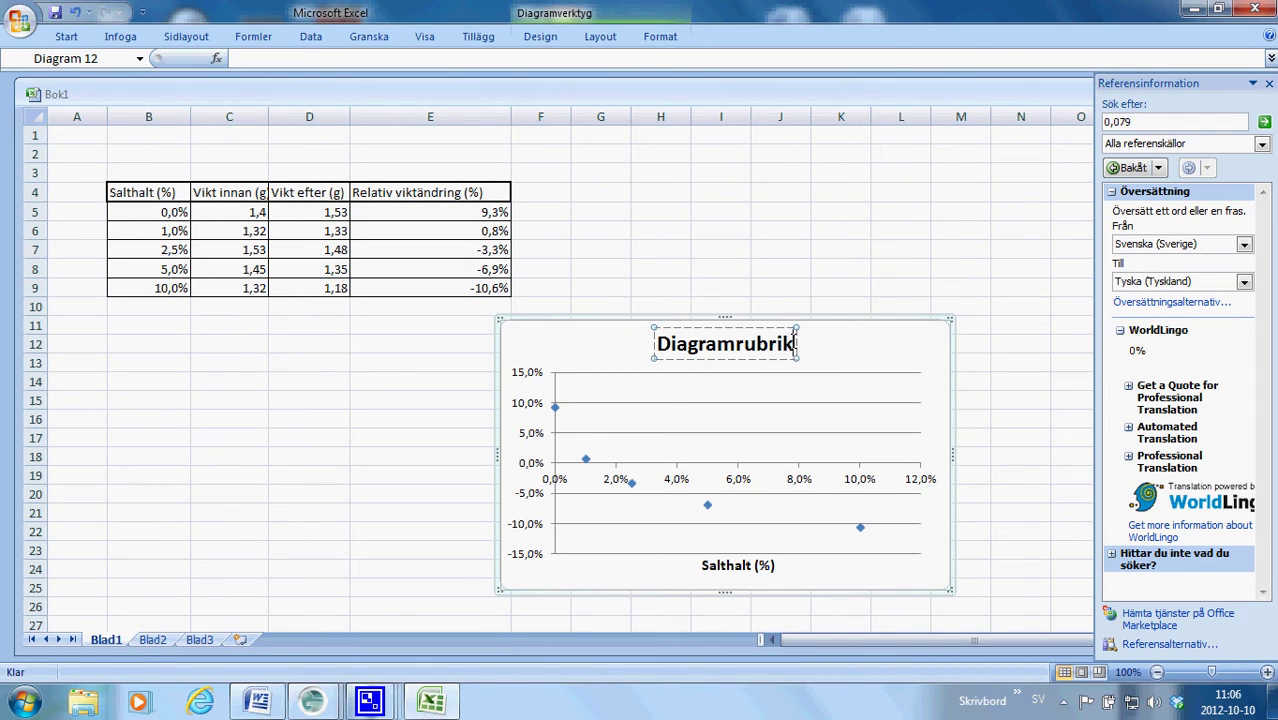
drag(795, 343, 641, 353)
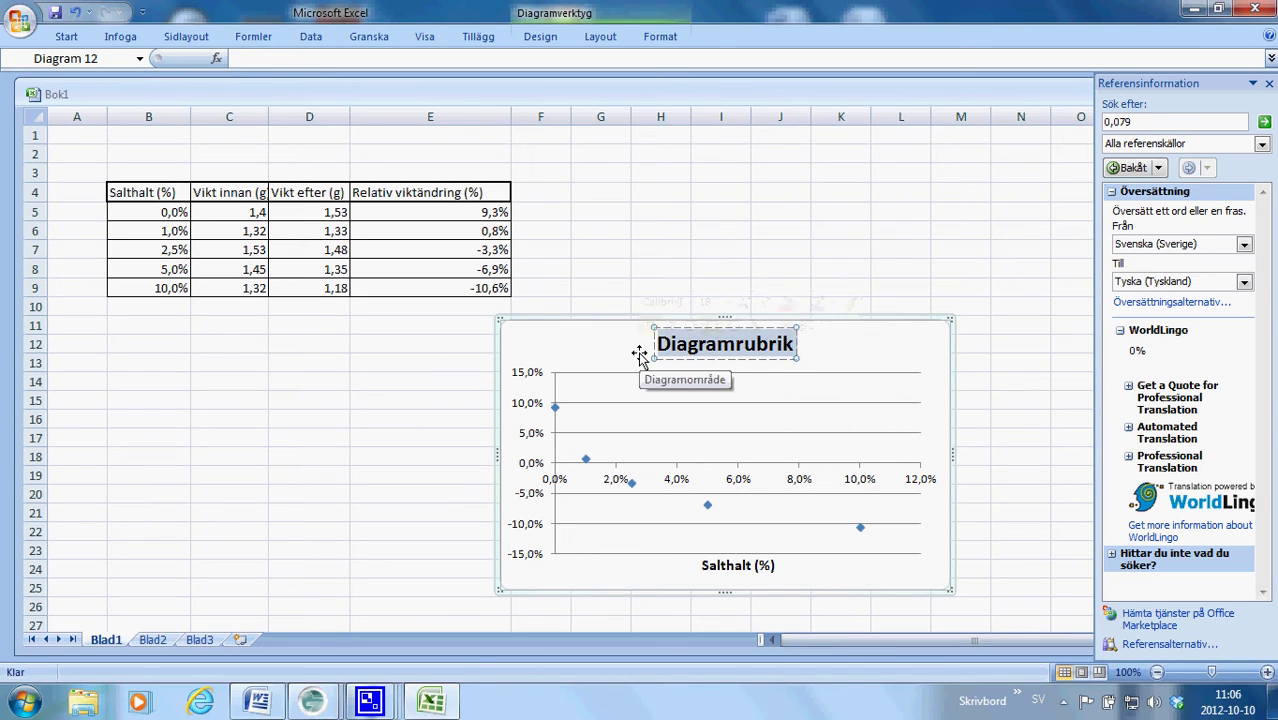
text(Realtiv)
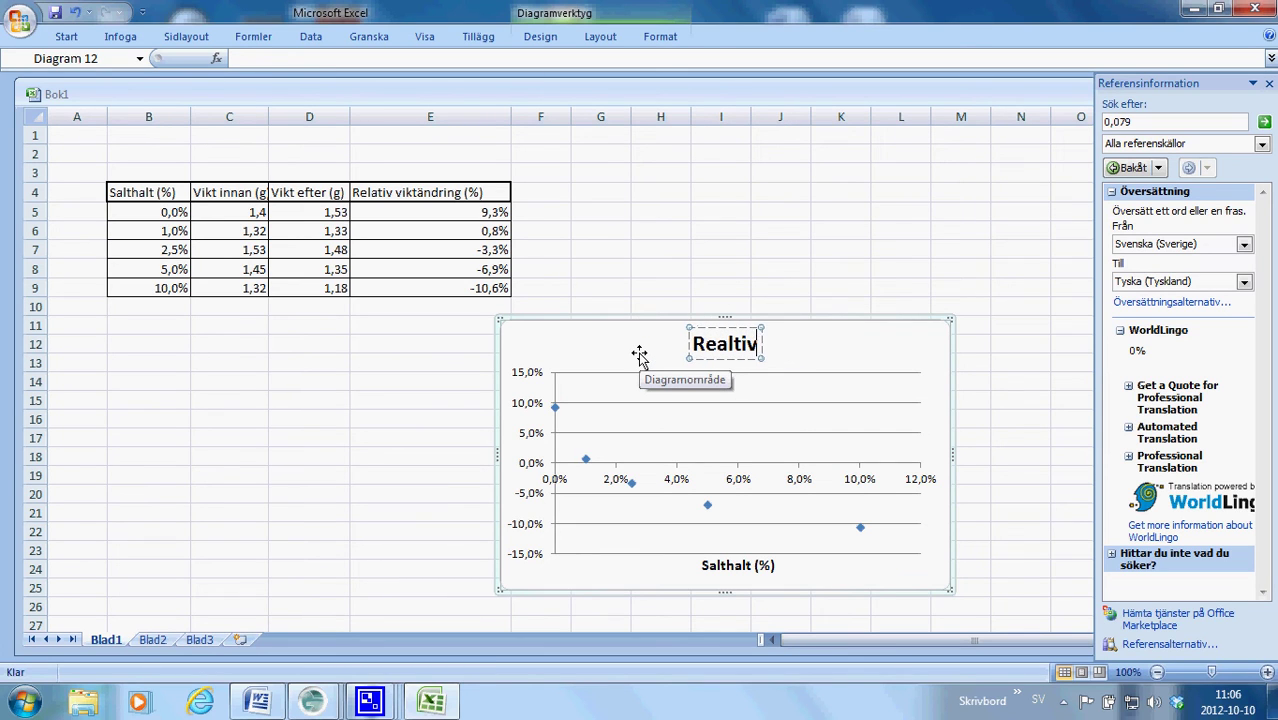
text( vikt)
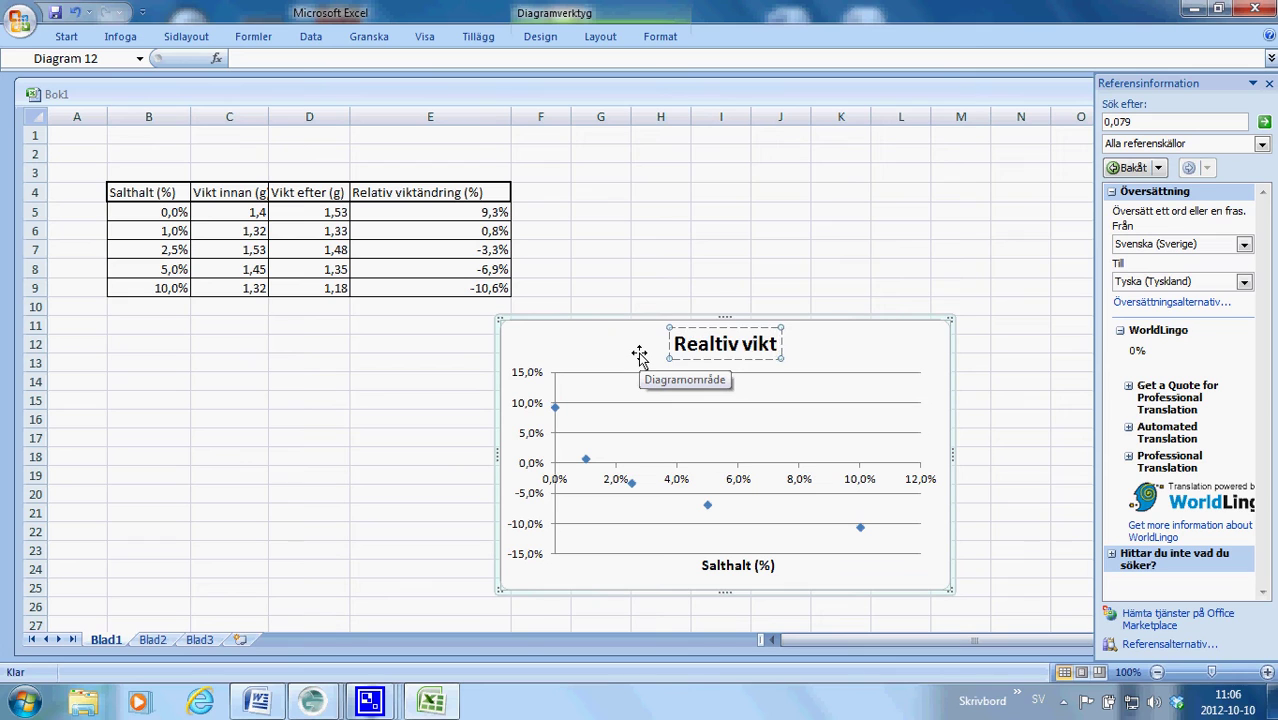
text(ändring)
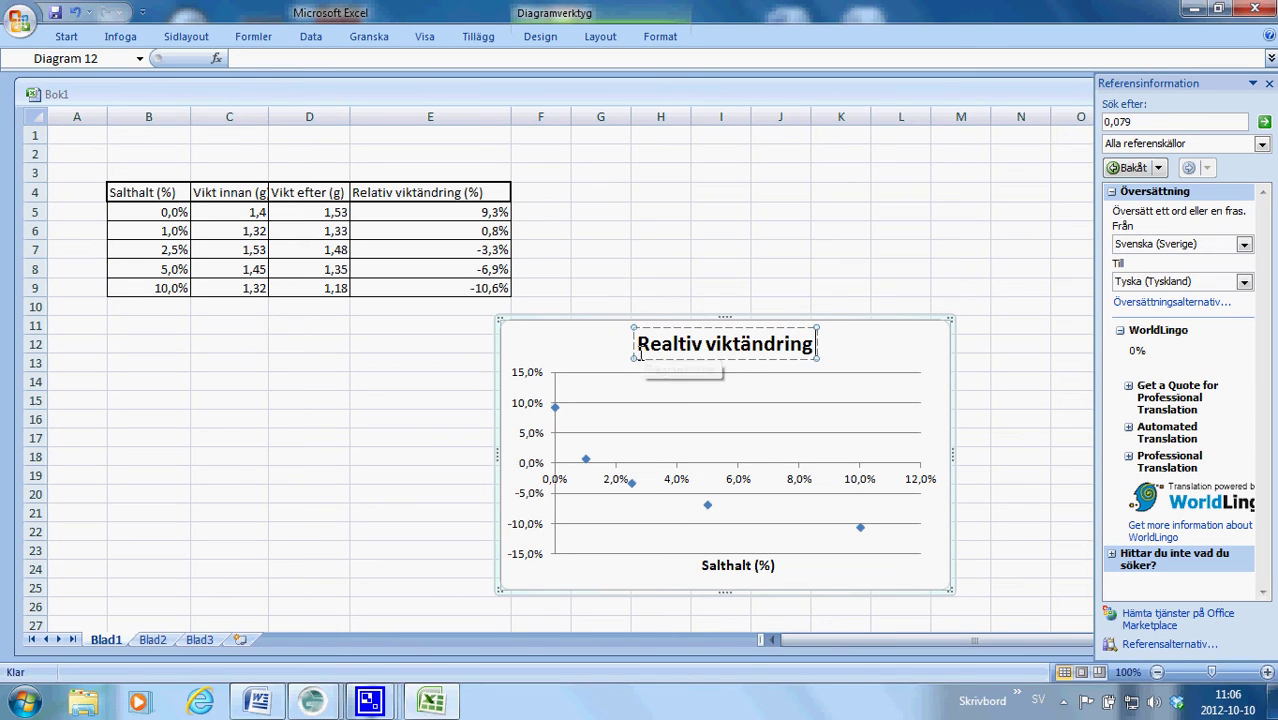
text( (%)
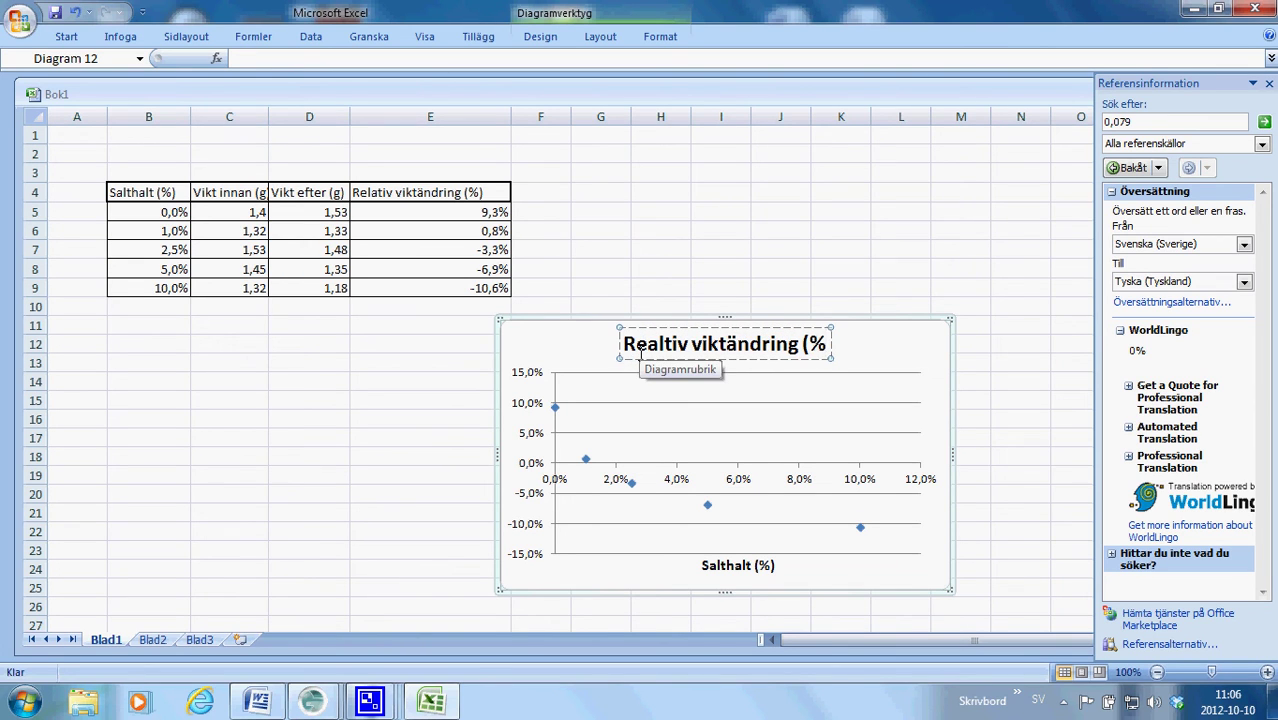
text())
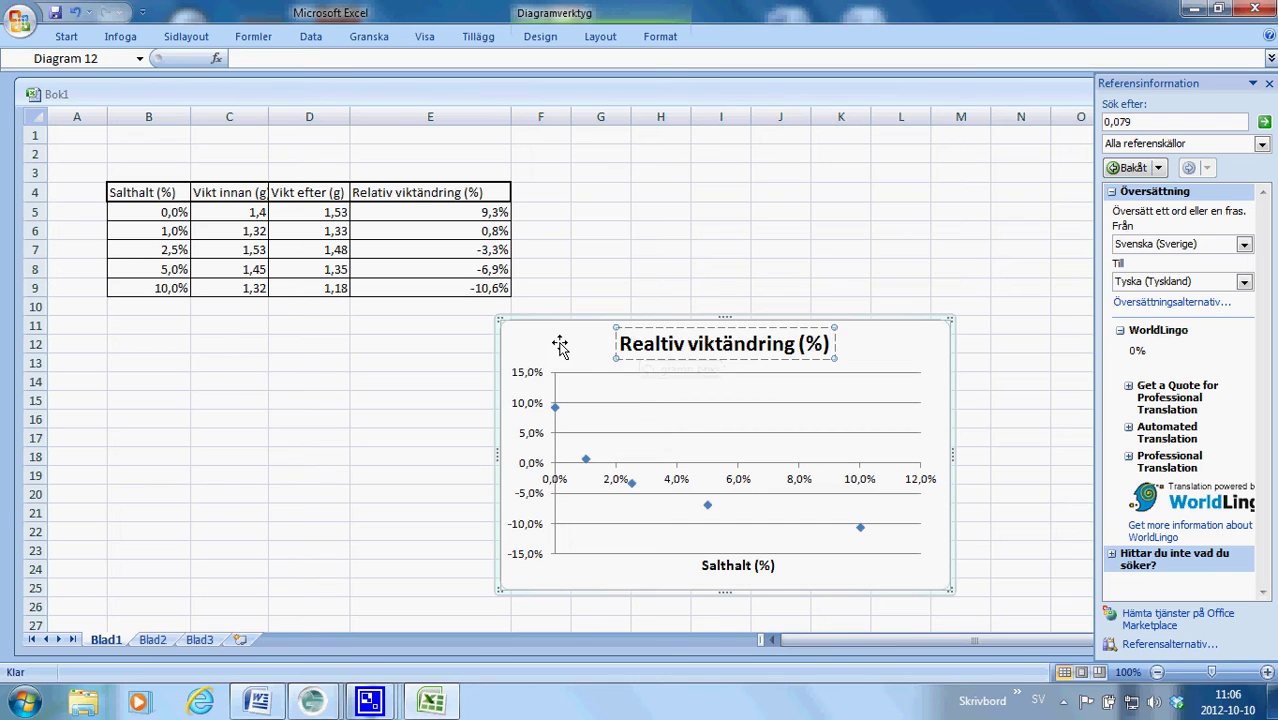
click(560, 345)
Drag the chart up beside the table and pull its bottom-right corner outward to enlarge it
mouse_move(596, 336)
mouse_down()
mouse_move(670, 178)
mouse_move(645, 201)
mouse_up()
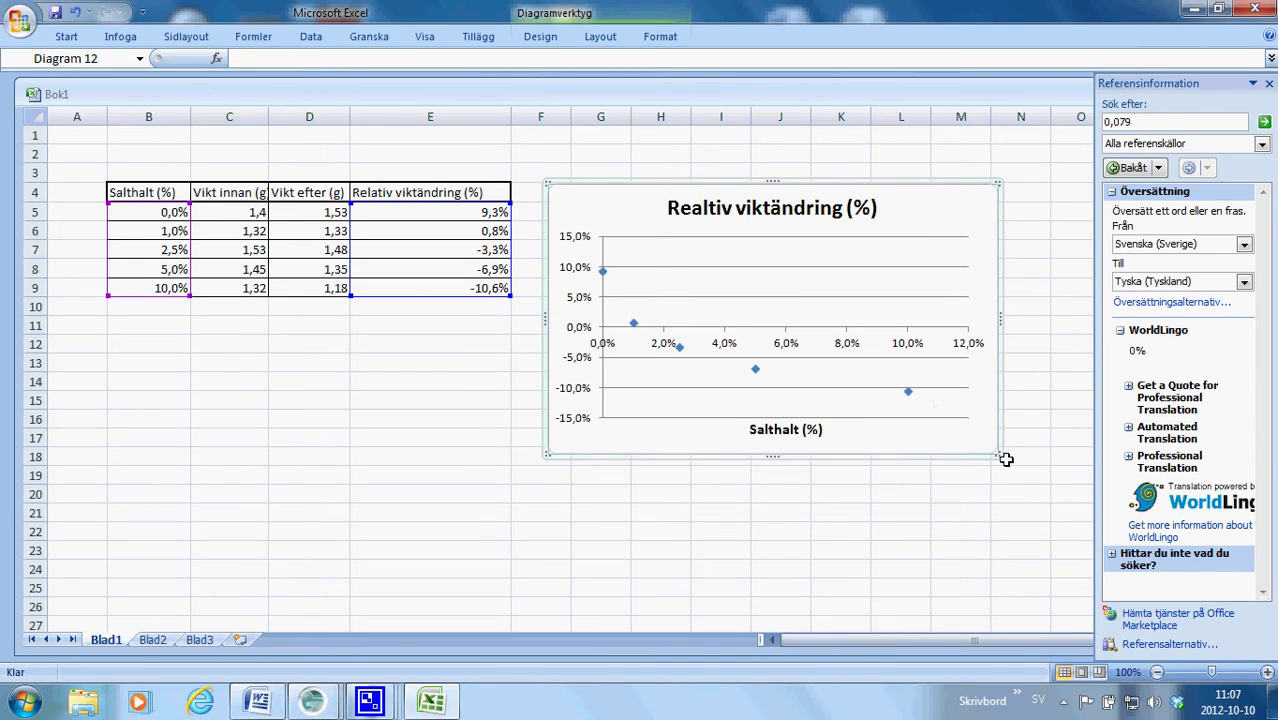
drag(998, 455, 1036, 516)
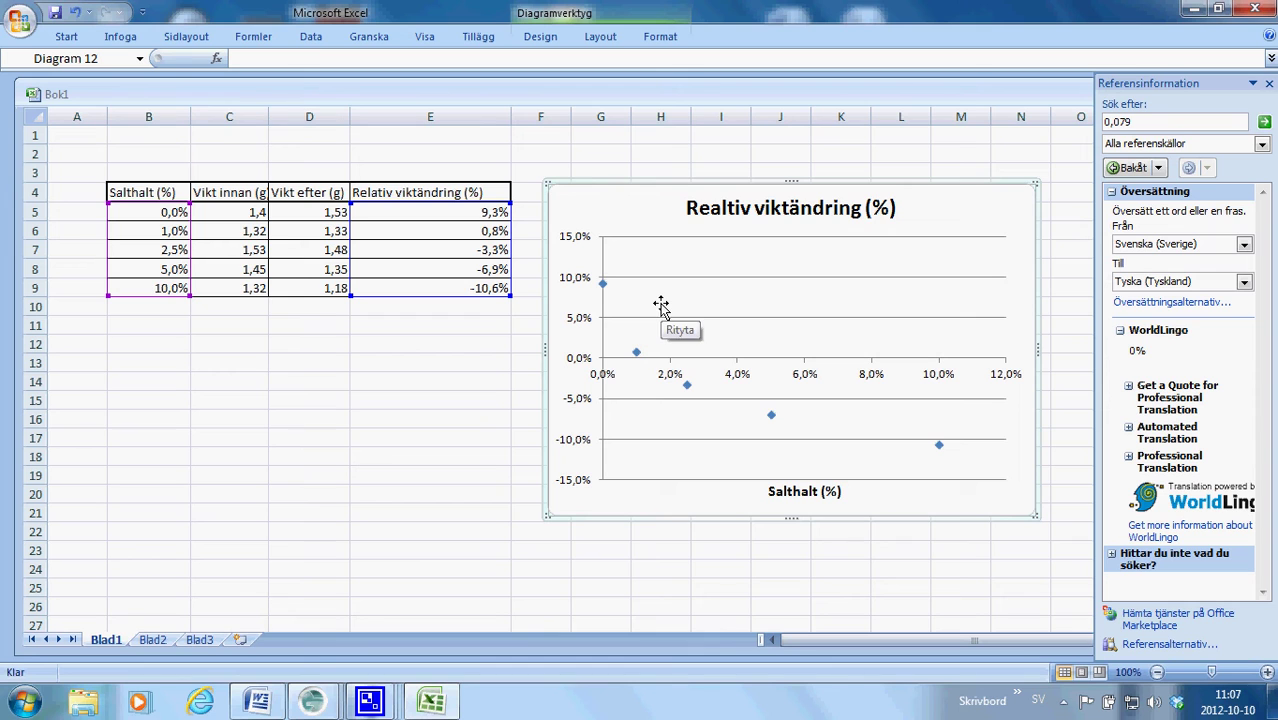
Add a Linjär trendlinje (Serie1 Trendlinje 1) through the five scatter points
click(598, 40)
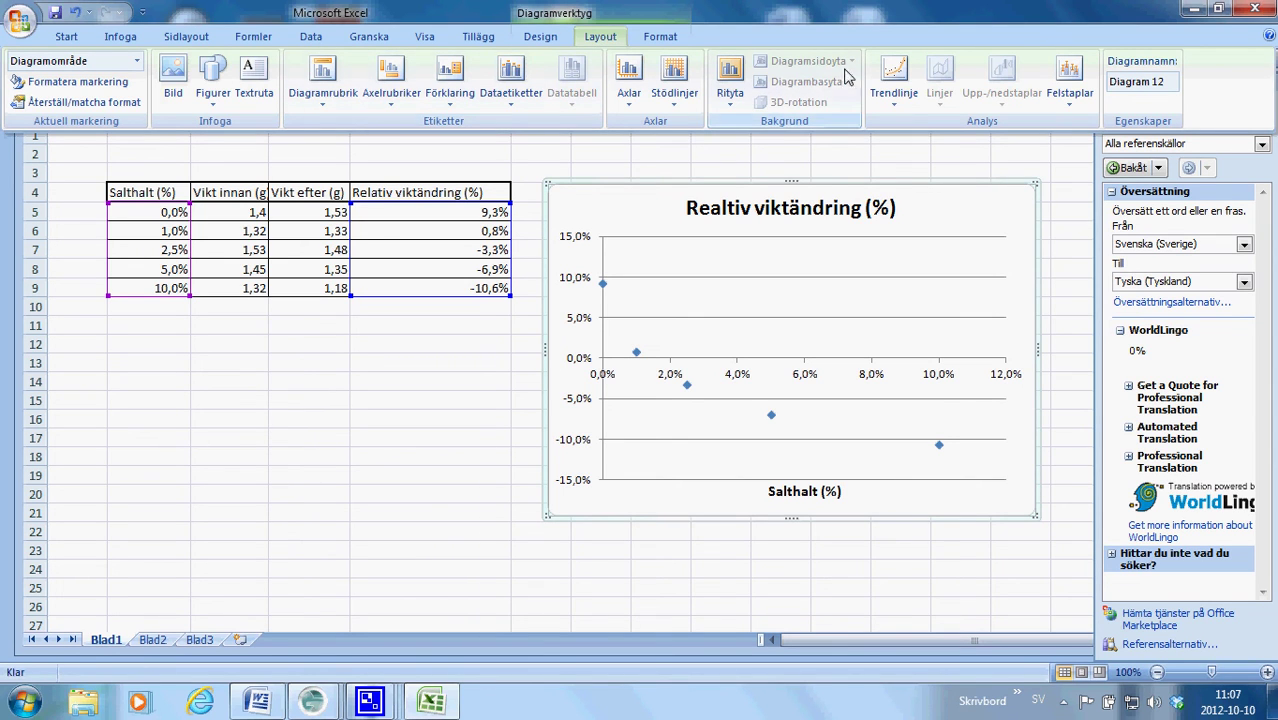
click(897, 72)
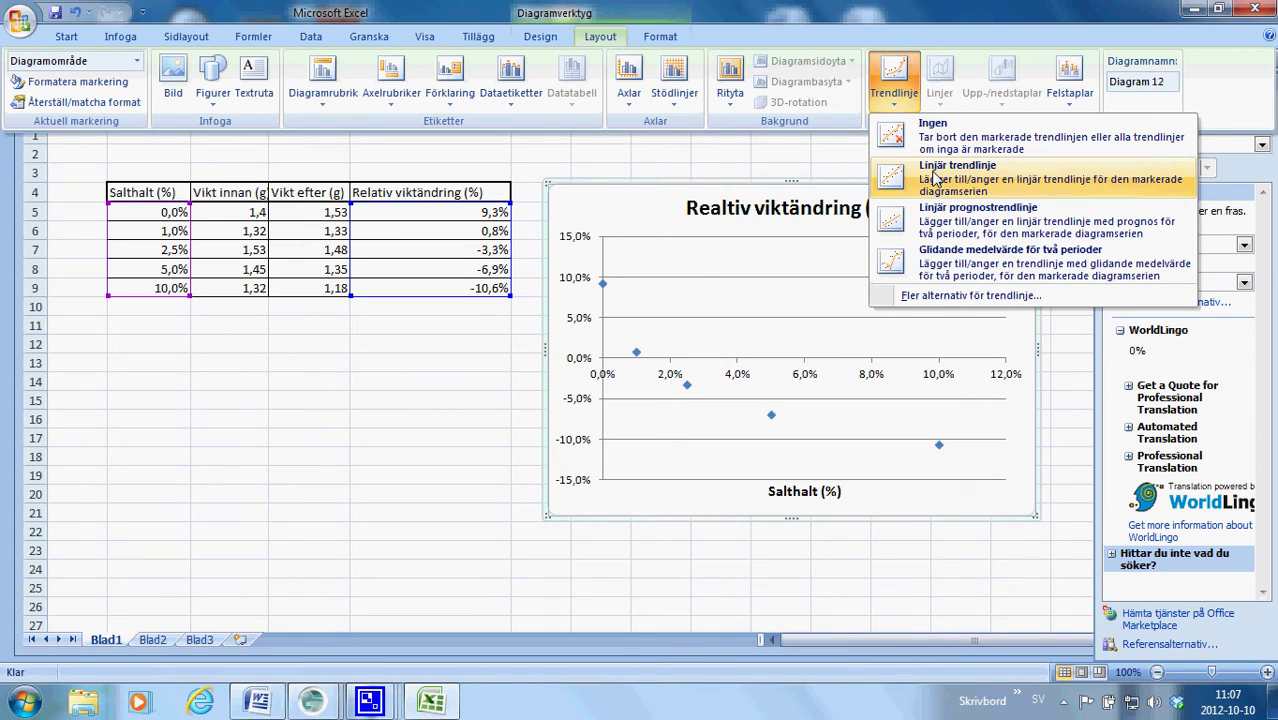
click(934, 178)
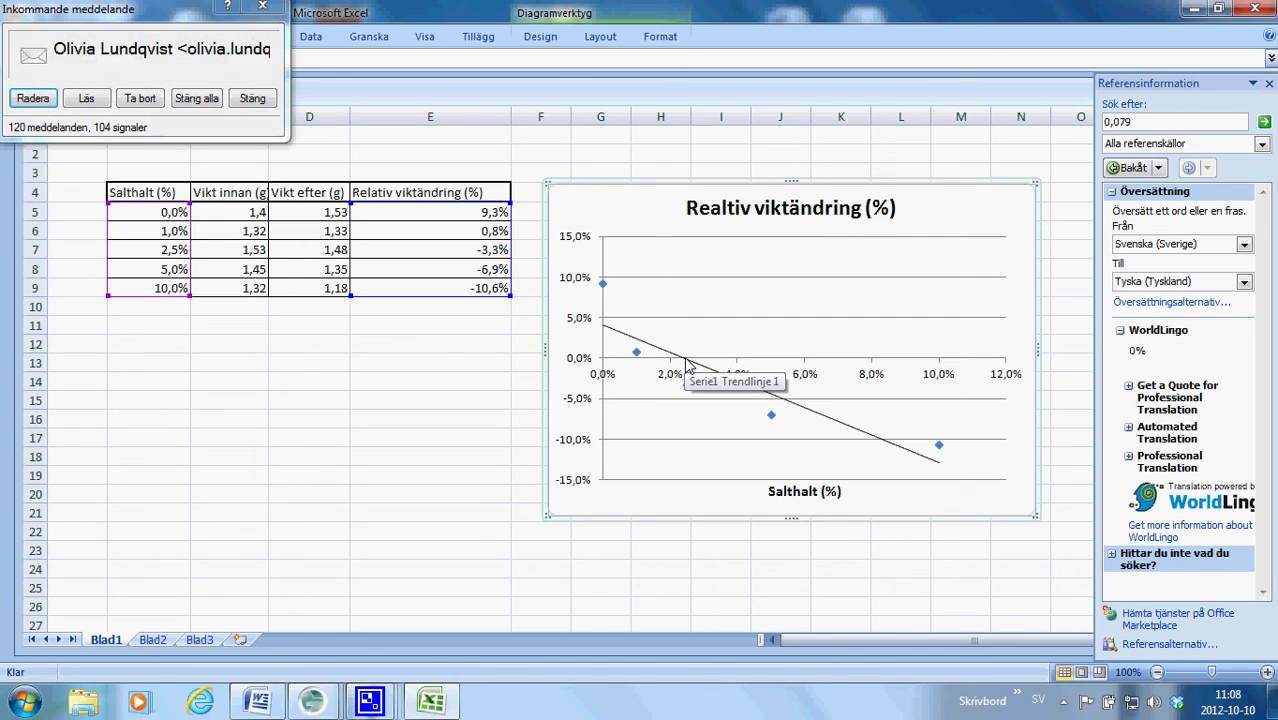
Dismiss the incoming mail notification and return to the Excel workbook
click(197, 100)
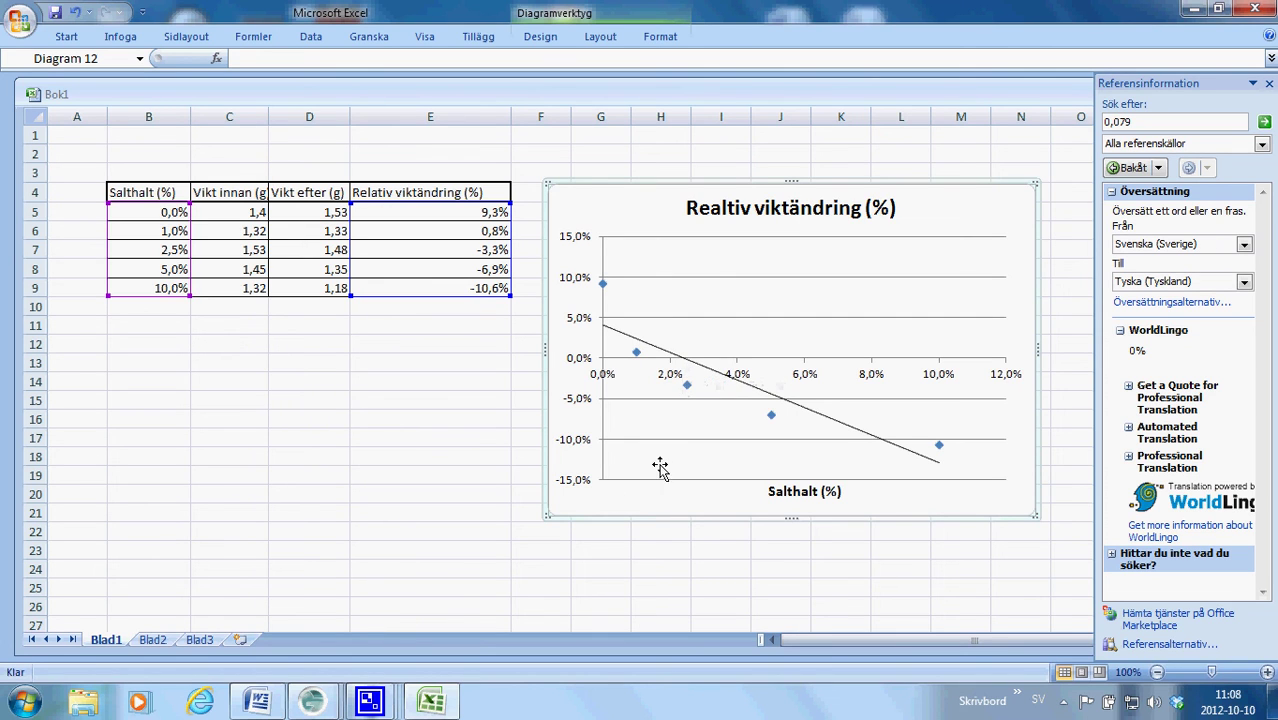
mouse_move(257, 701)
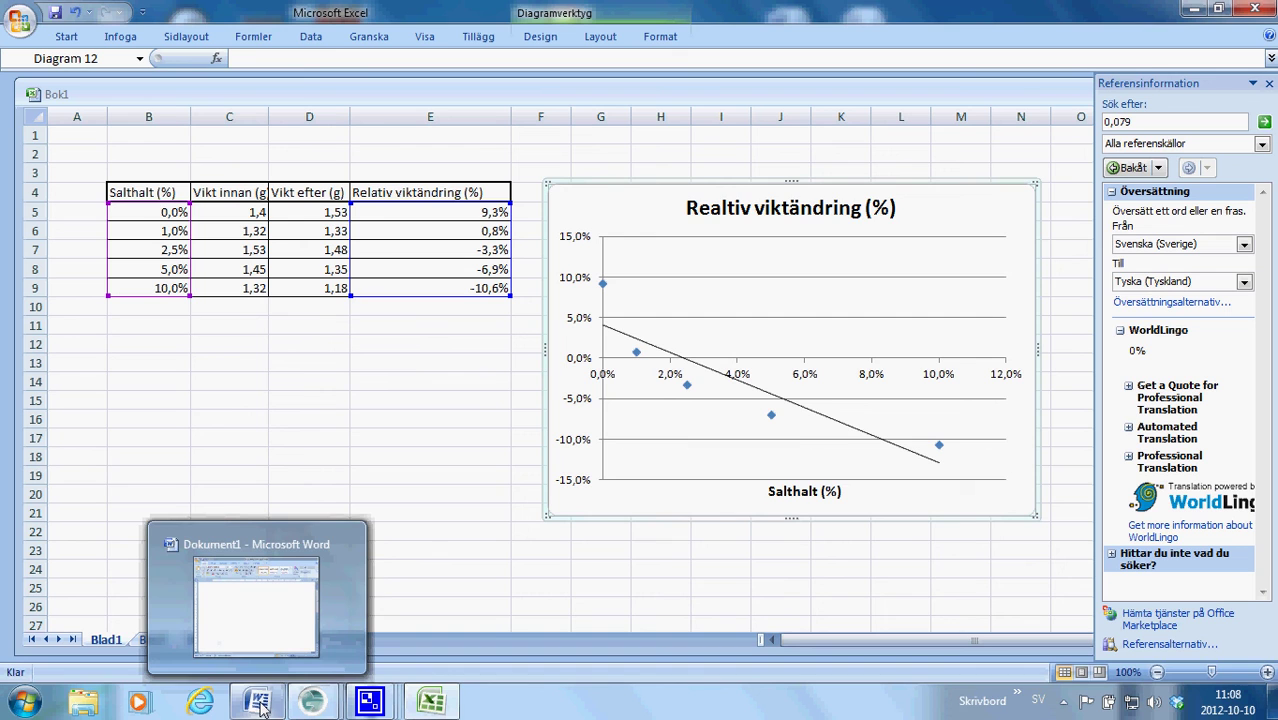
click(258, 703)
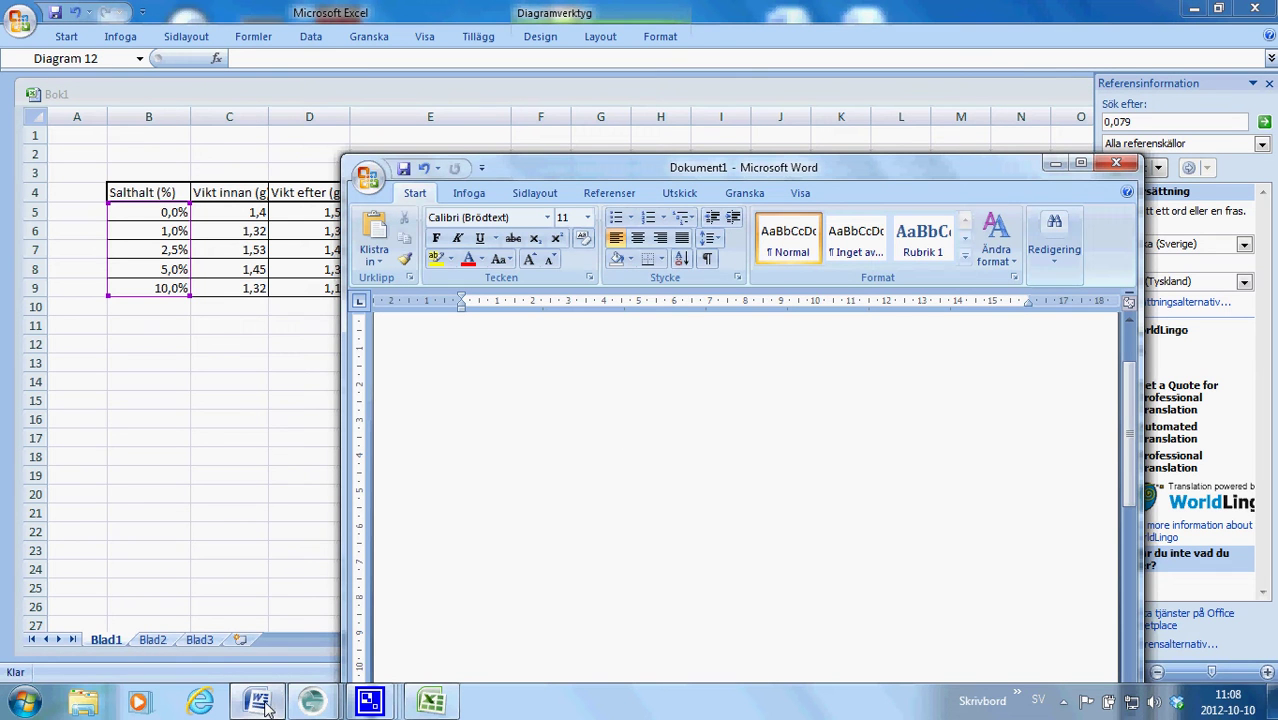
click(228, 214)
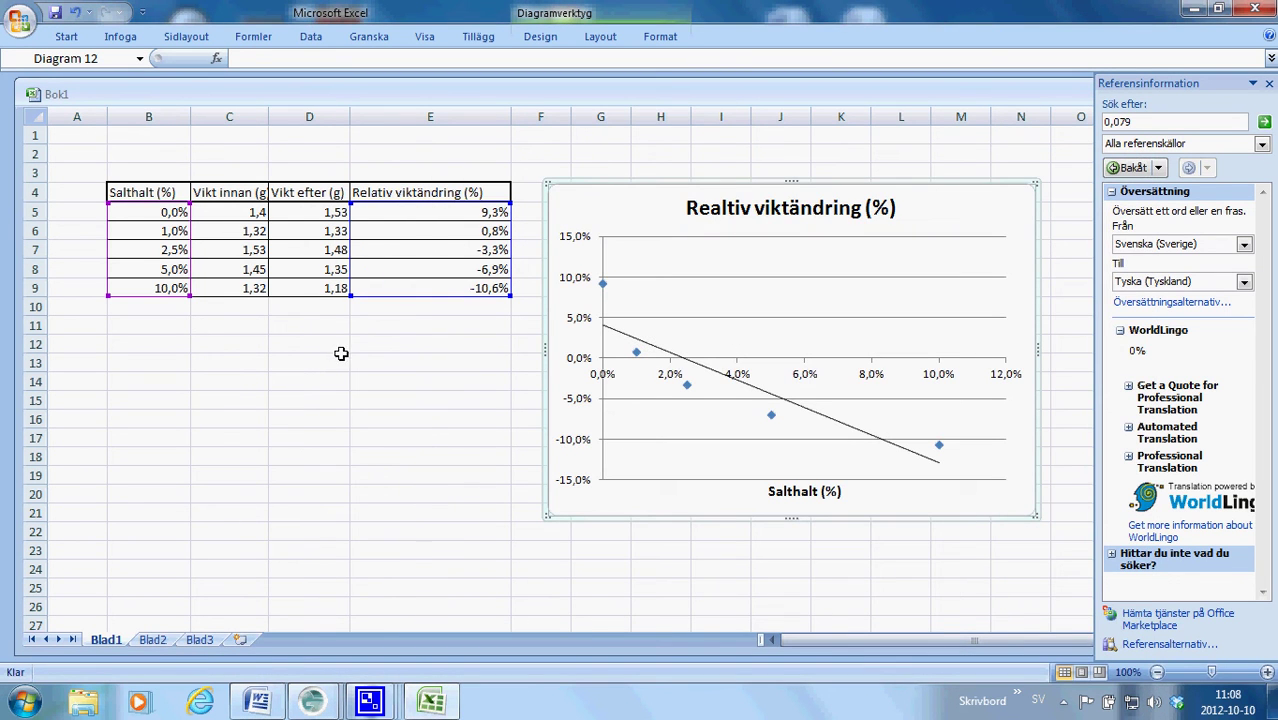
Select the table B4:E9 and copy it with Kopiera
click(104, 188)
drag(114, 194, 421, 281)
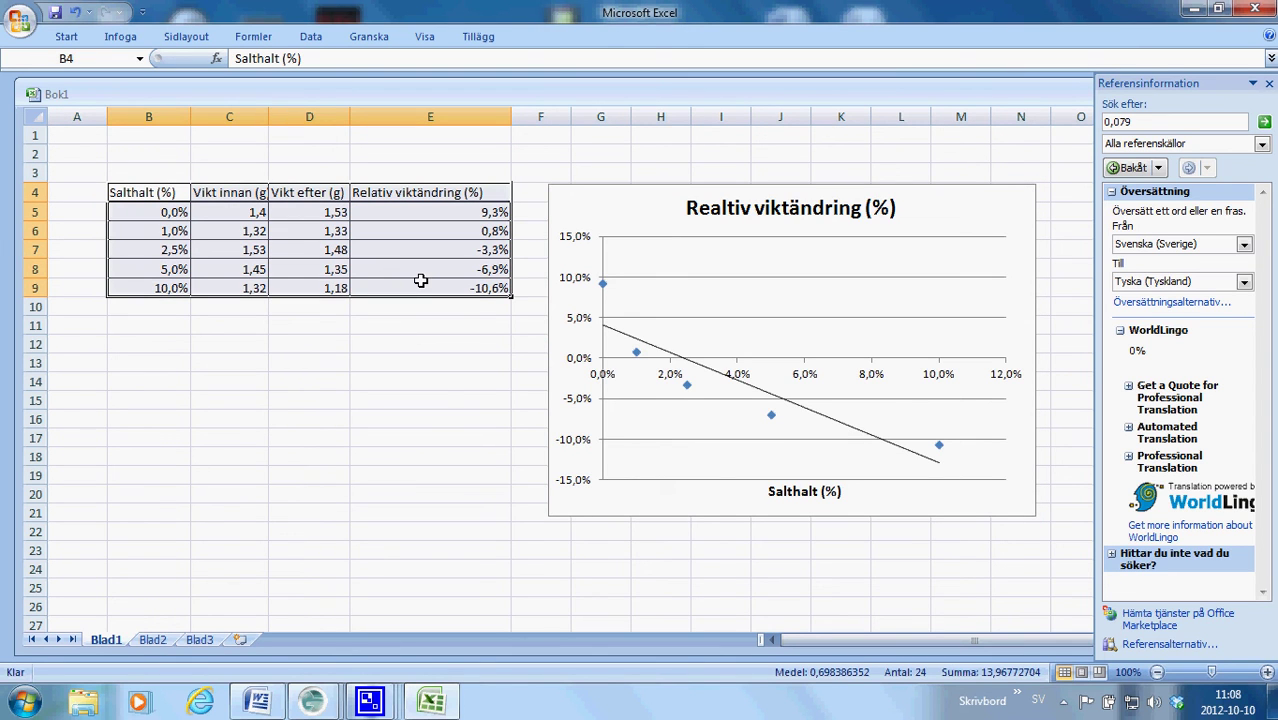
right_click(397, 235)
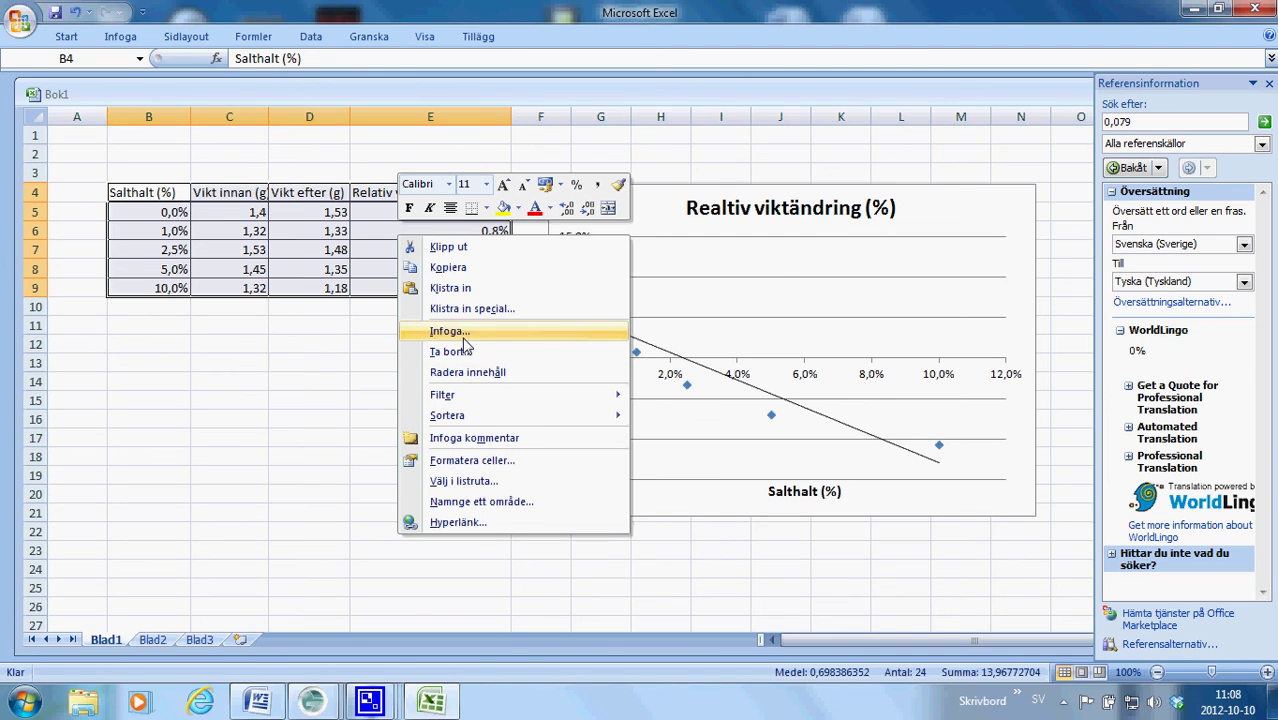
click(445, 267)
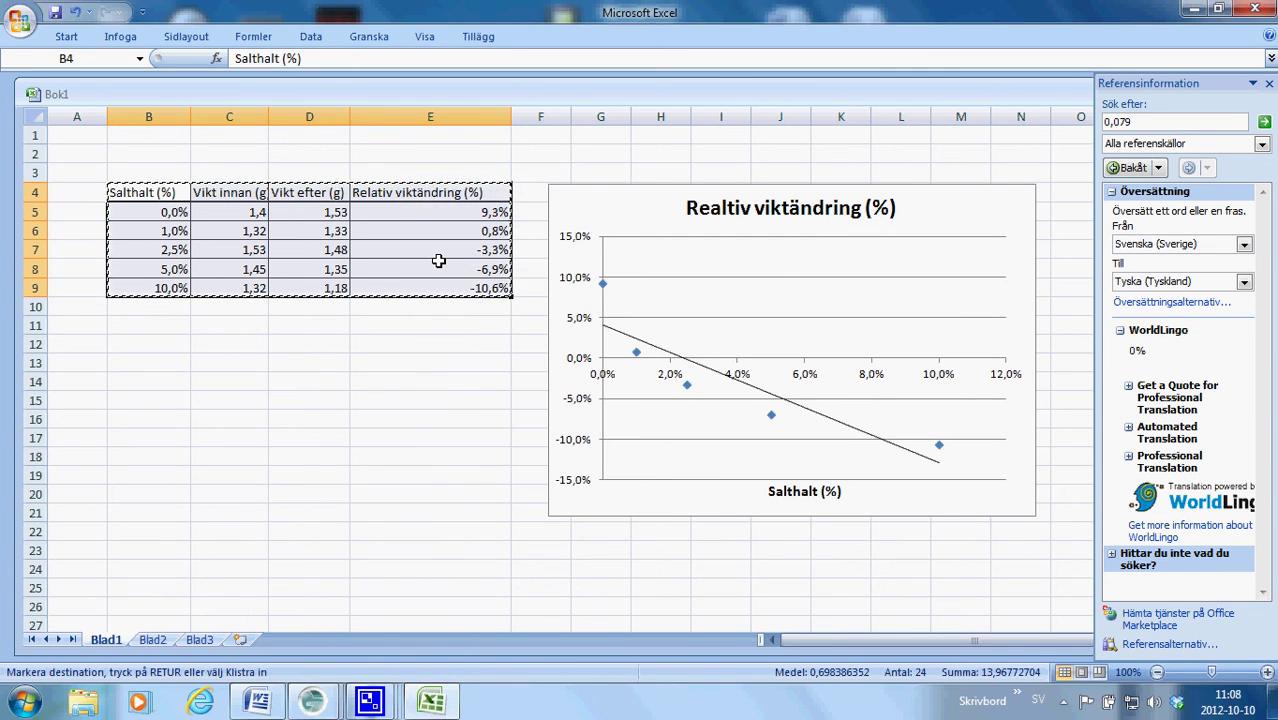
Minimize Excel, close the lab report message, and place Word's Dokument1 at the top-left
click(440, 700)
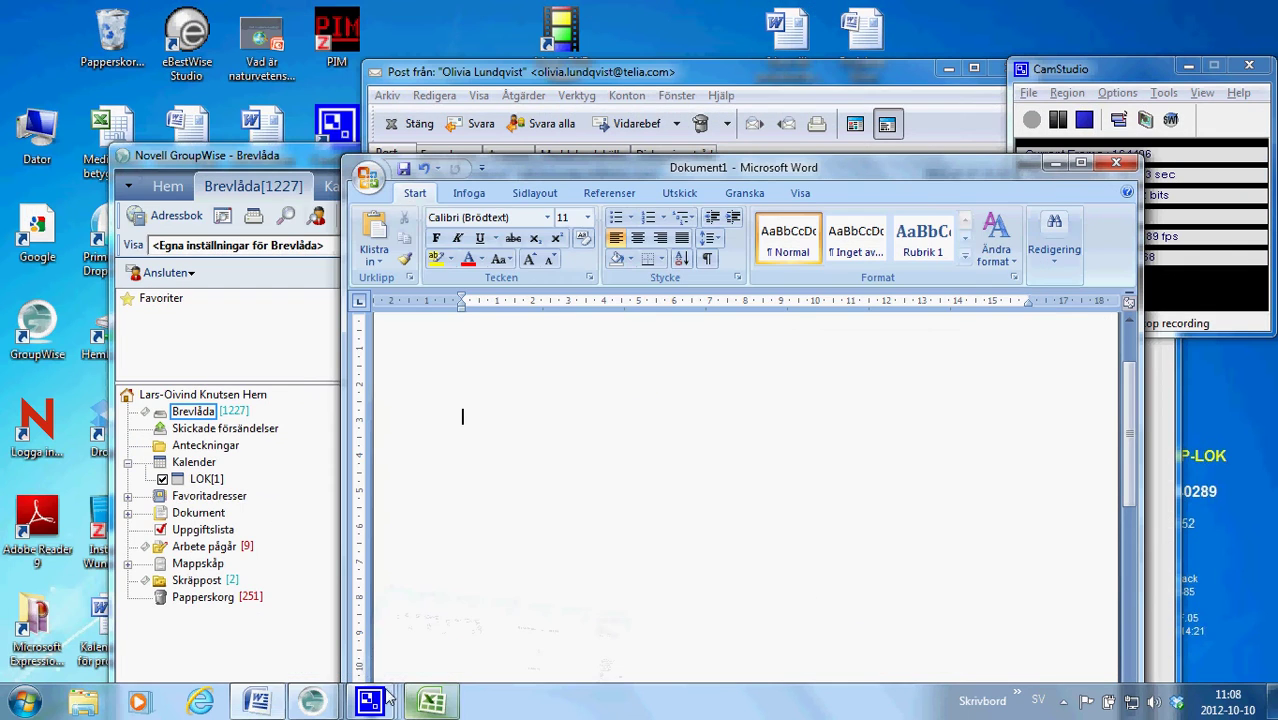
click(268, 704)
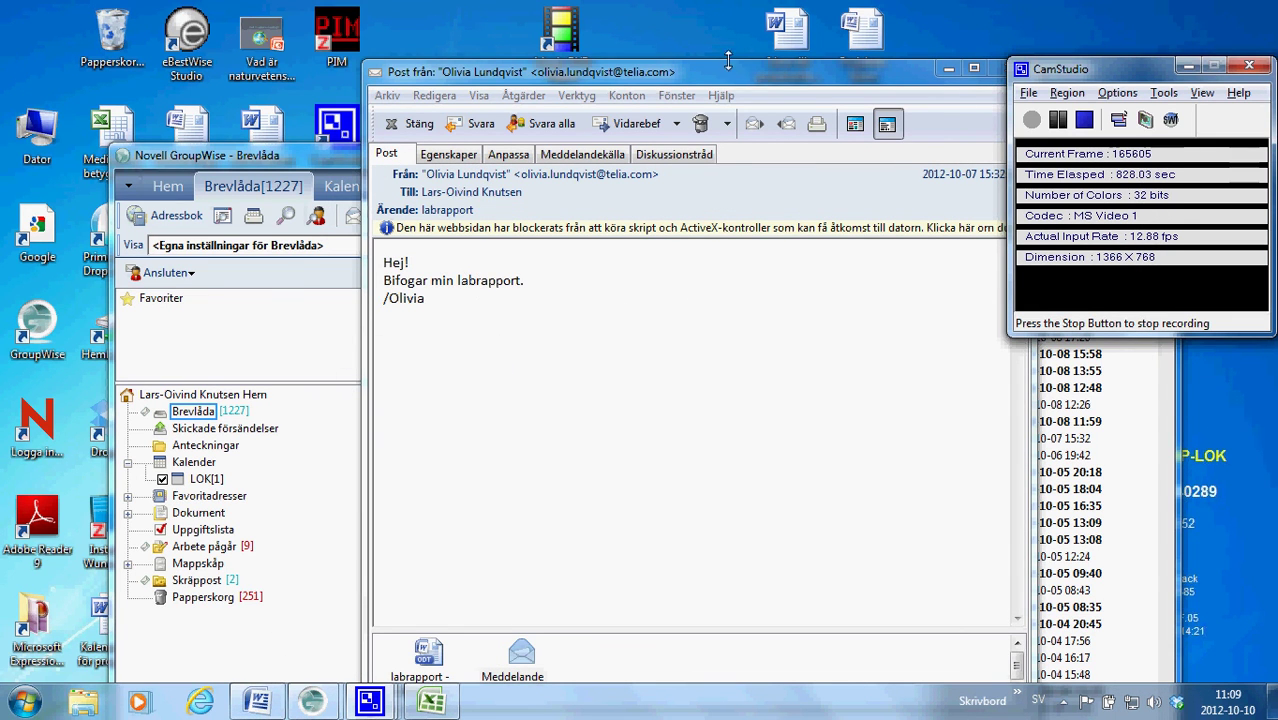
drag(740, 70, 593, 48)
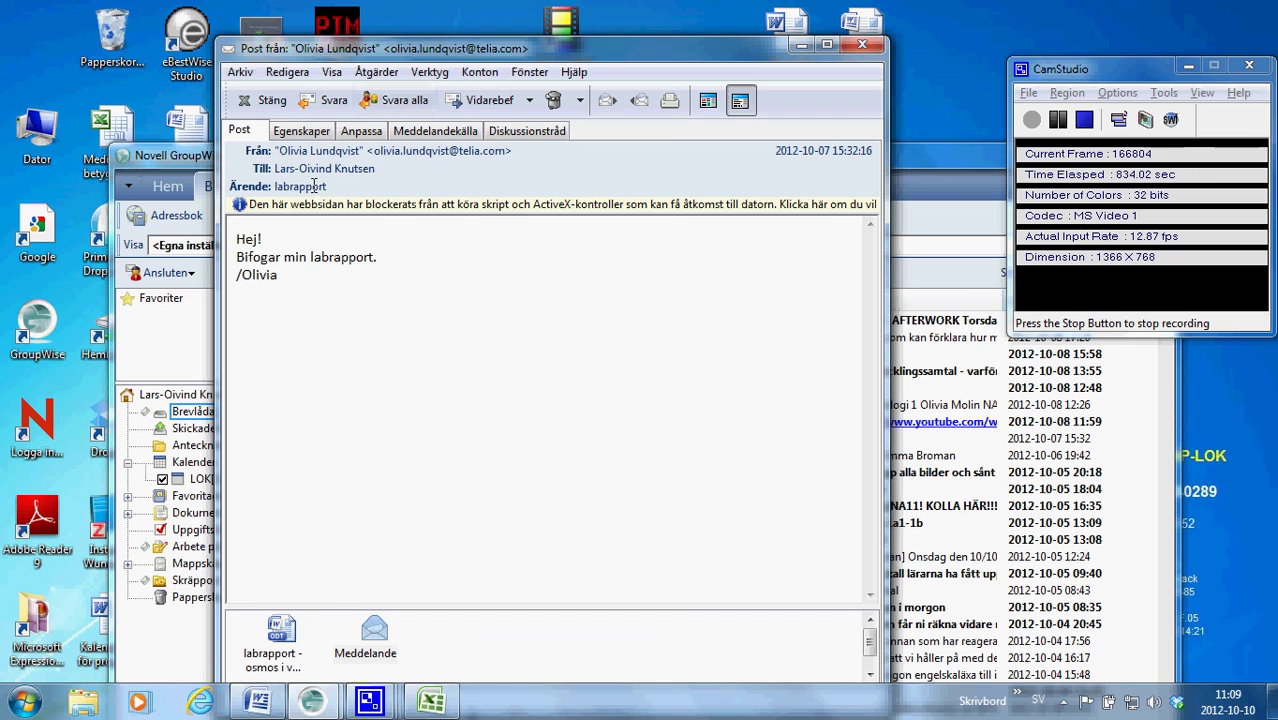
click(862, 45)
click(257, 700)
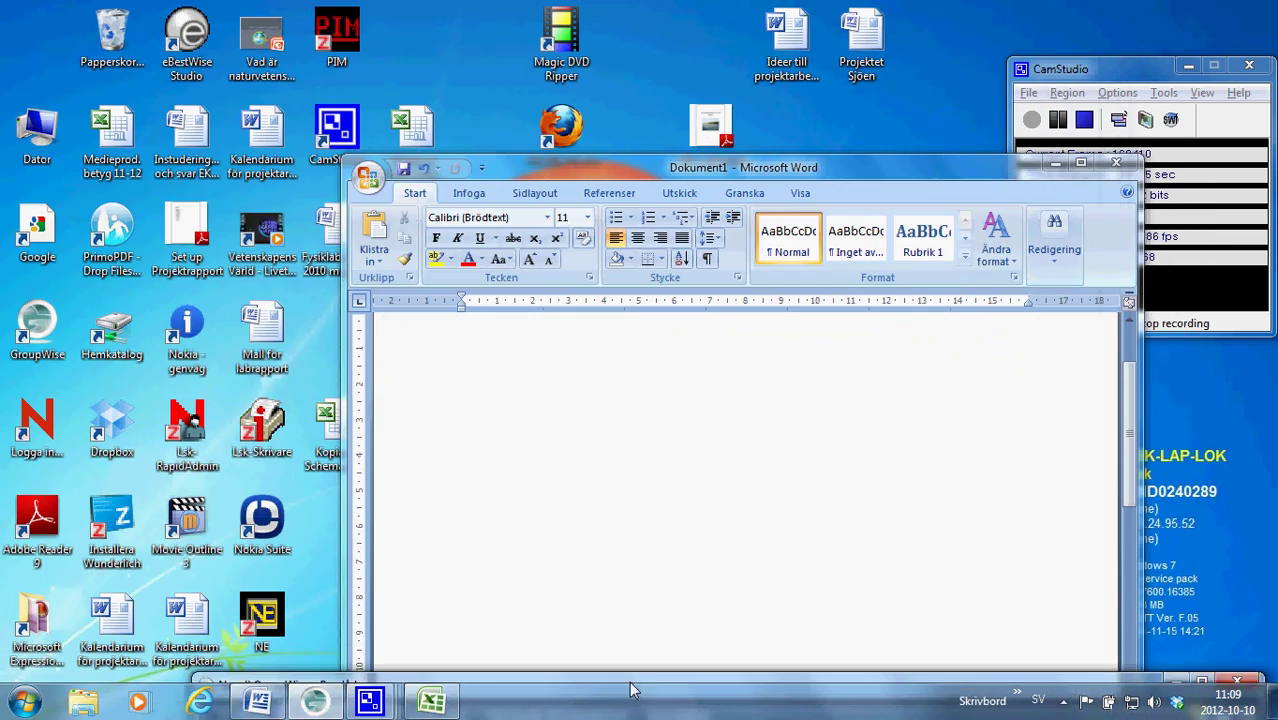
drag(566, 160, 371, 27)
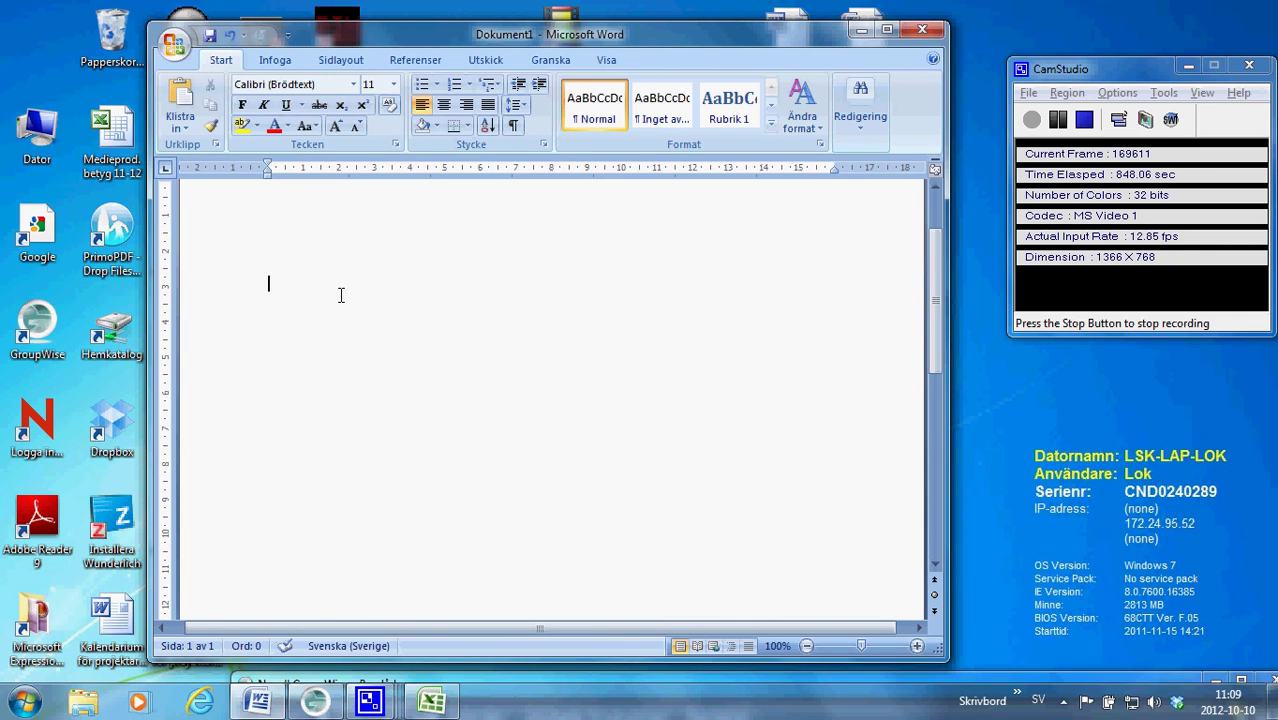
Paste the salt-content table into Word and type a 'Tabell1:' caption above it
key(ctrl+v)
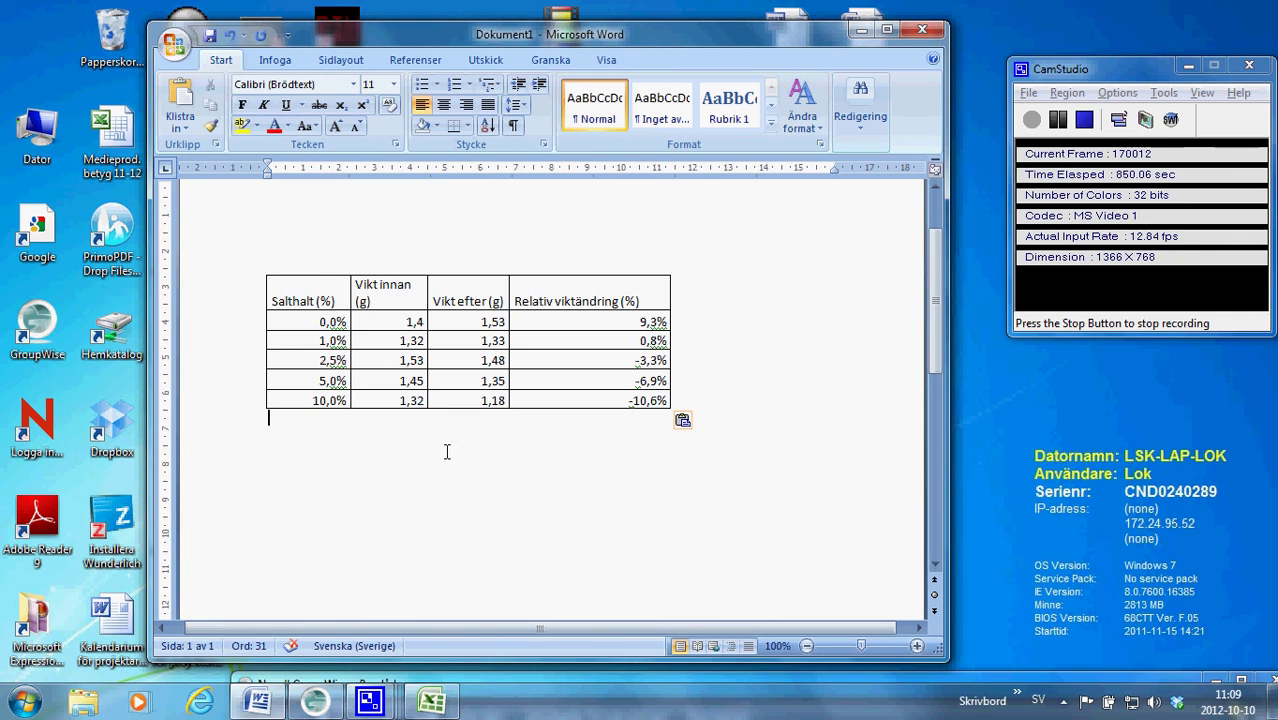
click(294, 257)
text(Tabell)
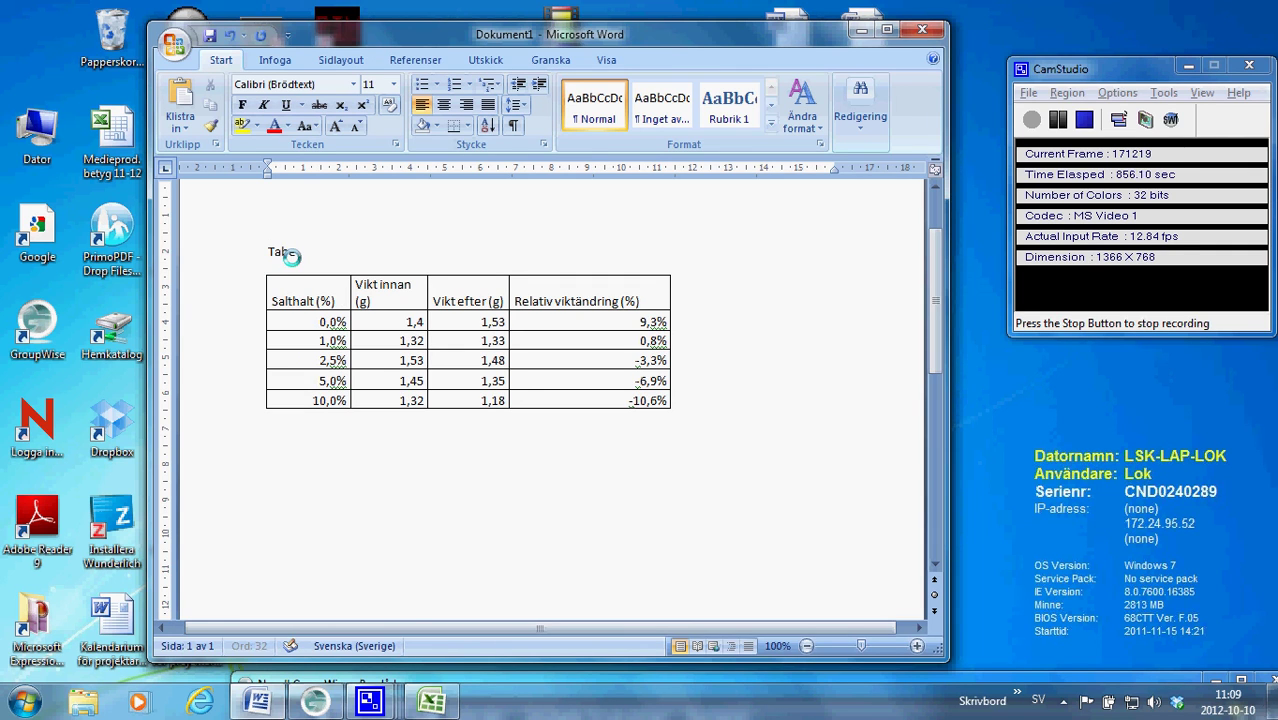
key(BackSpace)
key(BackSpace)
key(BackSpace)
text(1: jh)
text(efjhio)
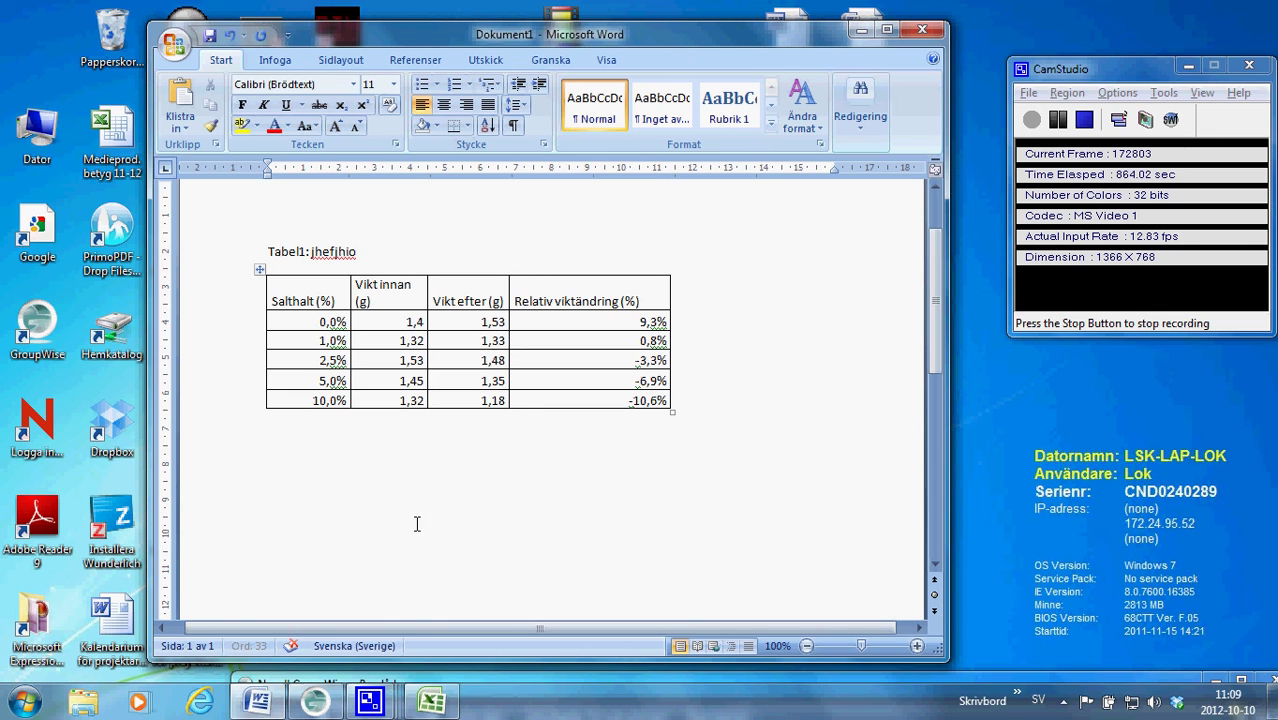
double_click(408, 512)
click(431, 701)
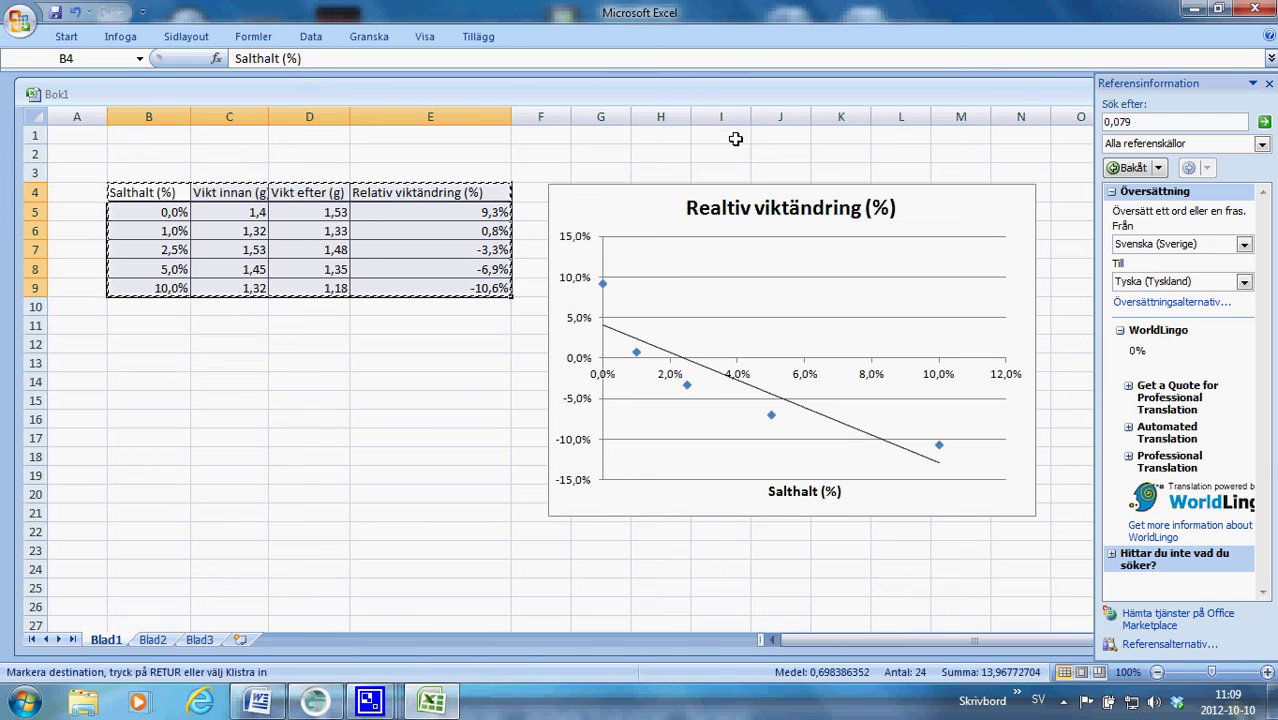
Copy the entire scatter chart, not just its plot area, and return to Word
click(660, 192)
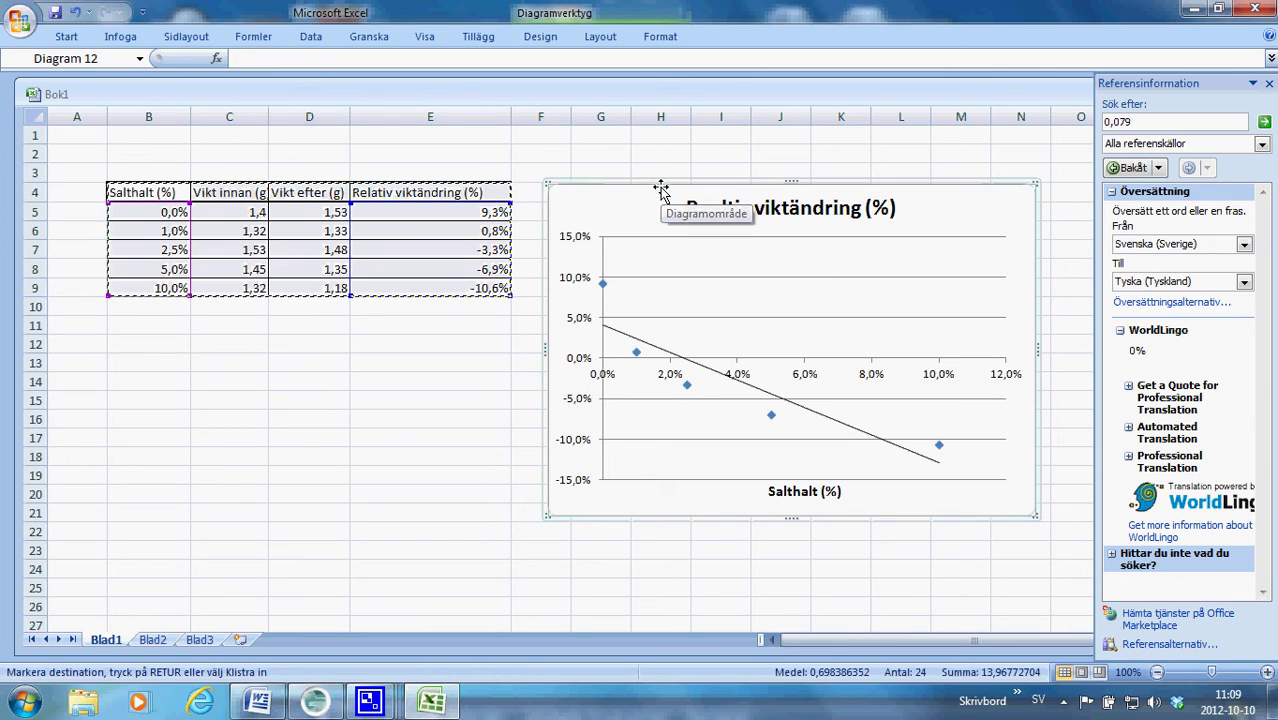
right_click(626, 262)
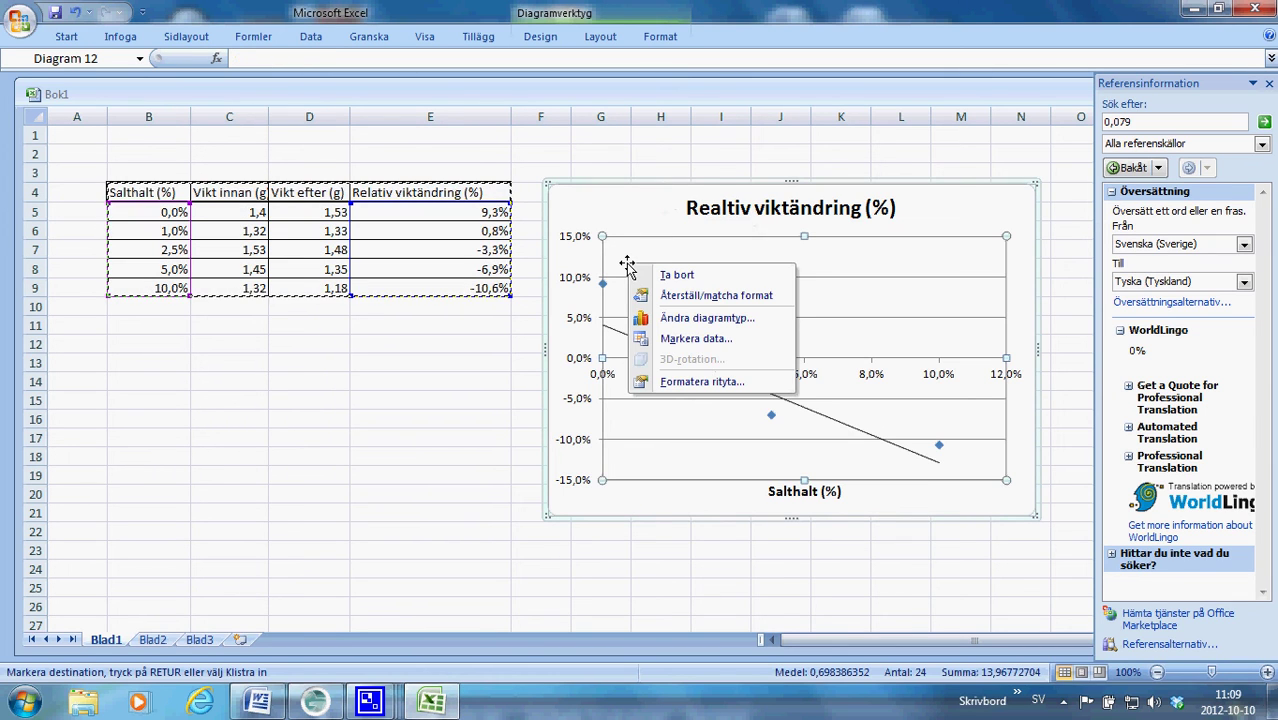
key(Escape)
right_click(620, 206)
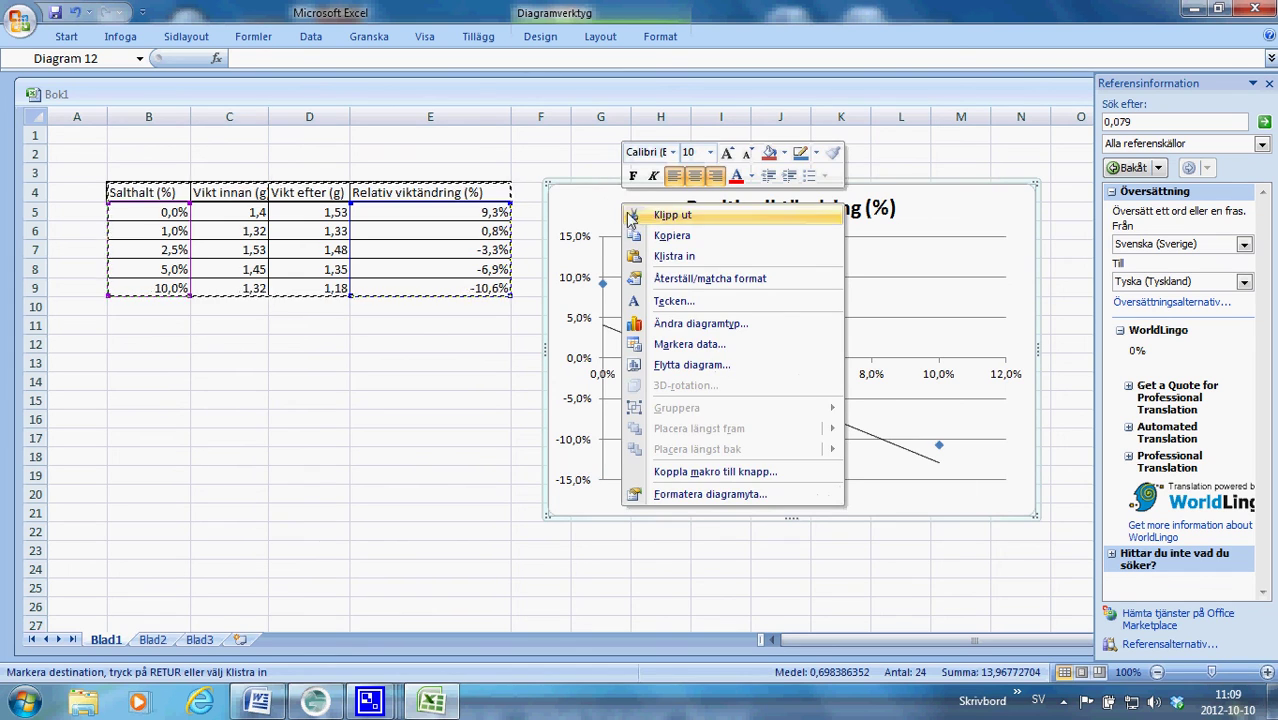
click(660, 236)
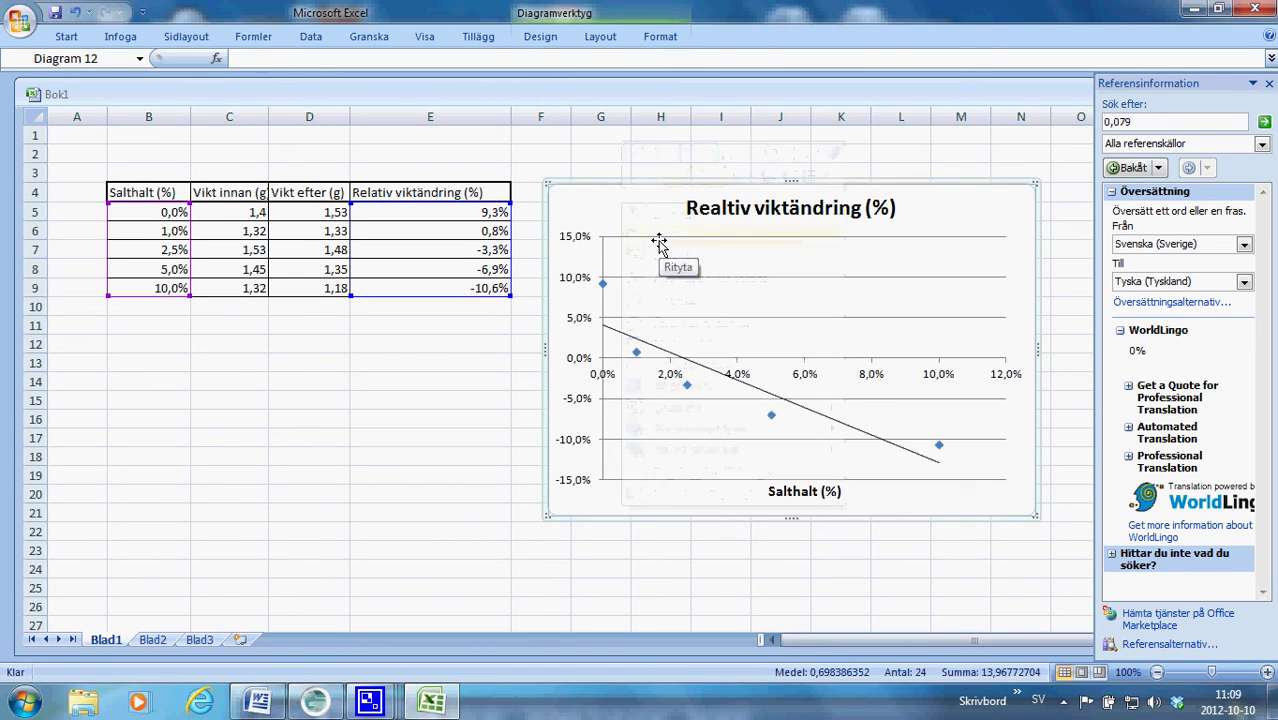
click(257, 701)
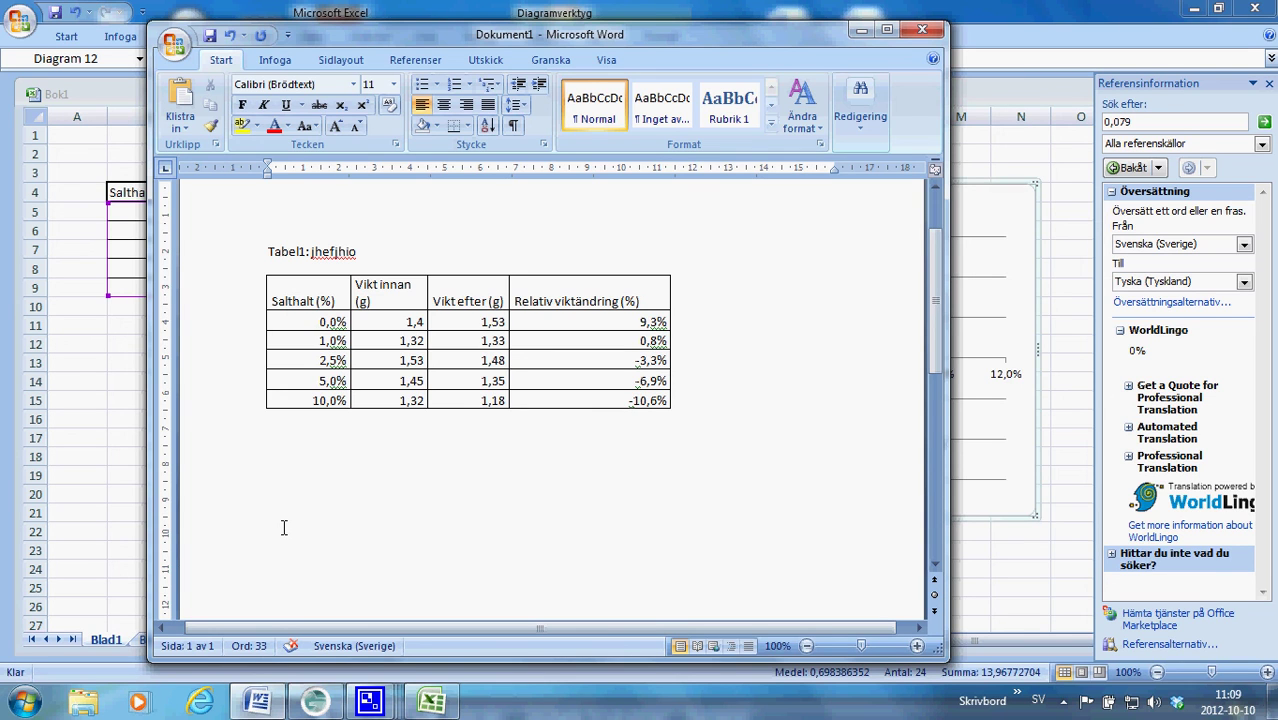
Paste the chart below the table and type a 'Figur1:' caption on a new line beneath it
right_click(283, 527)
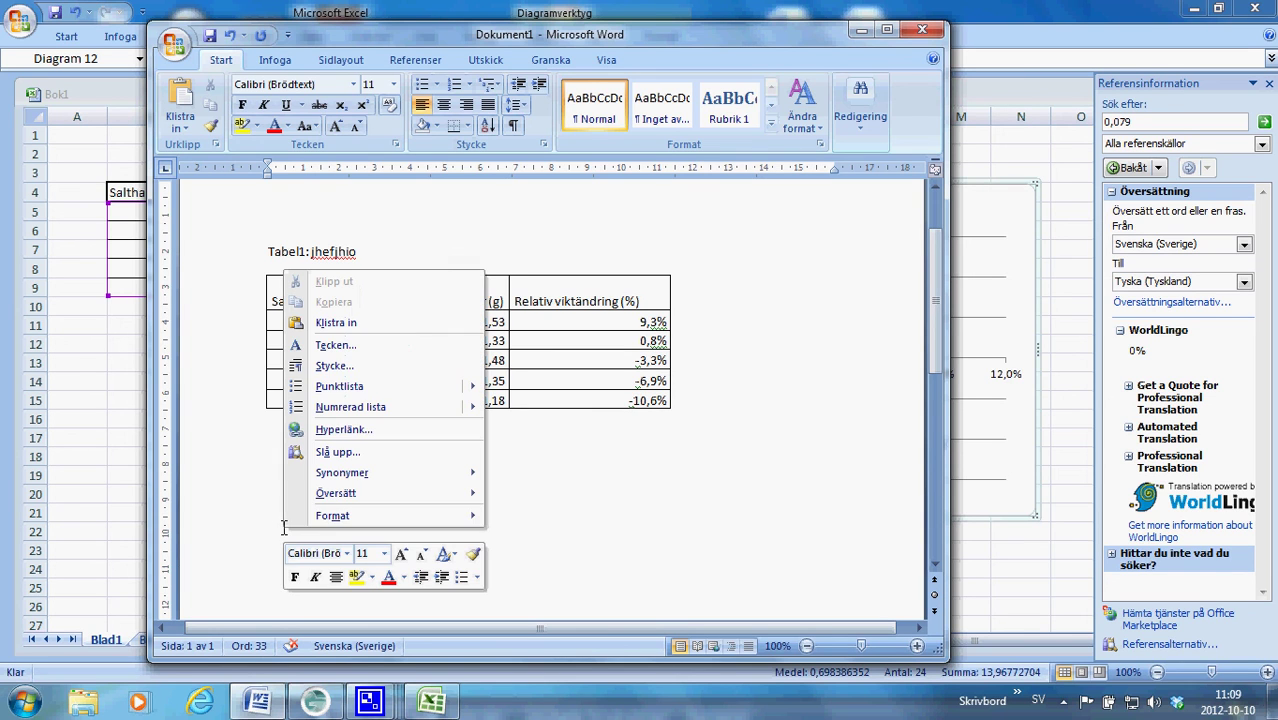
click(337, 323)
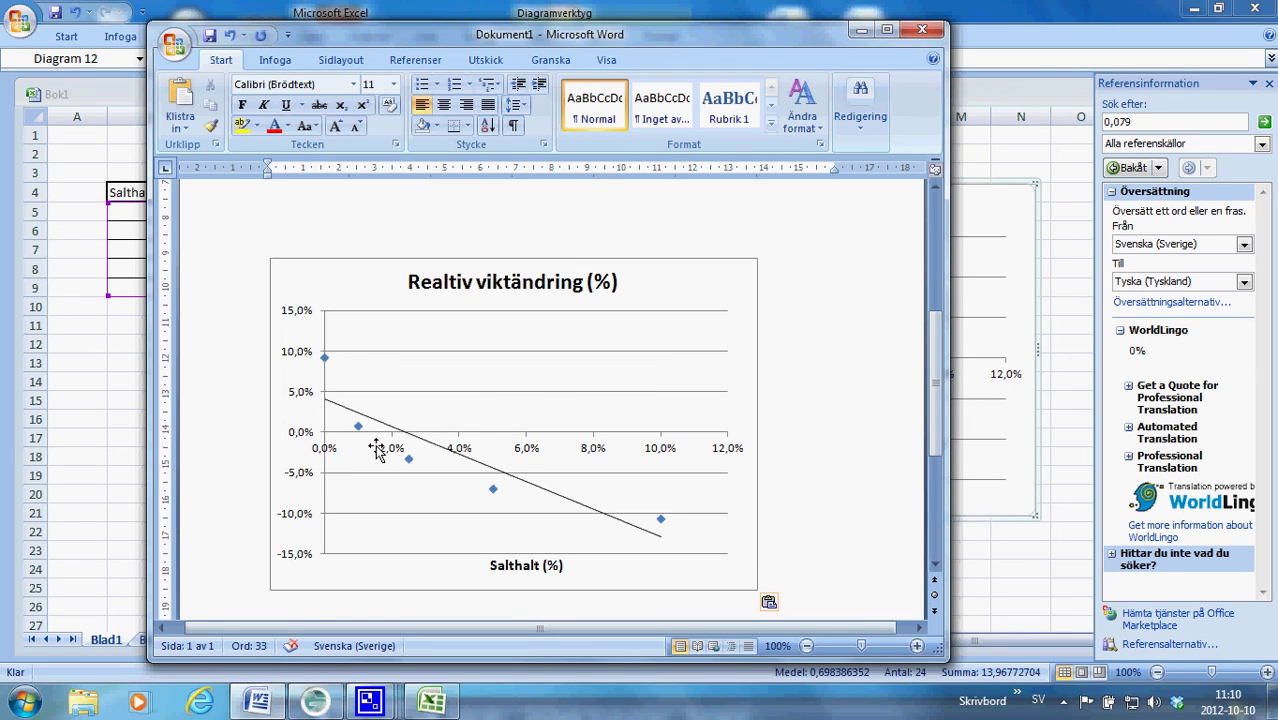
scroll(376, 449, down, 2)
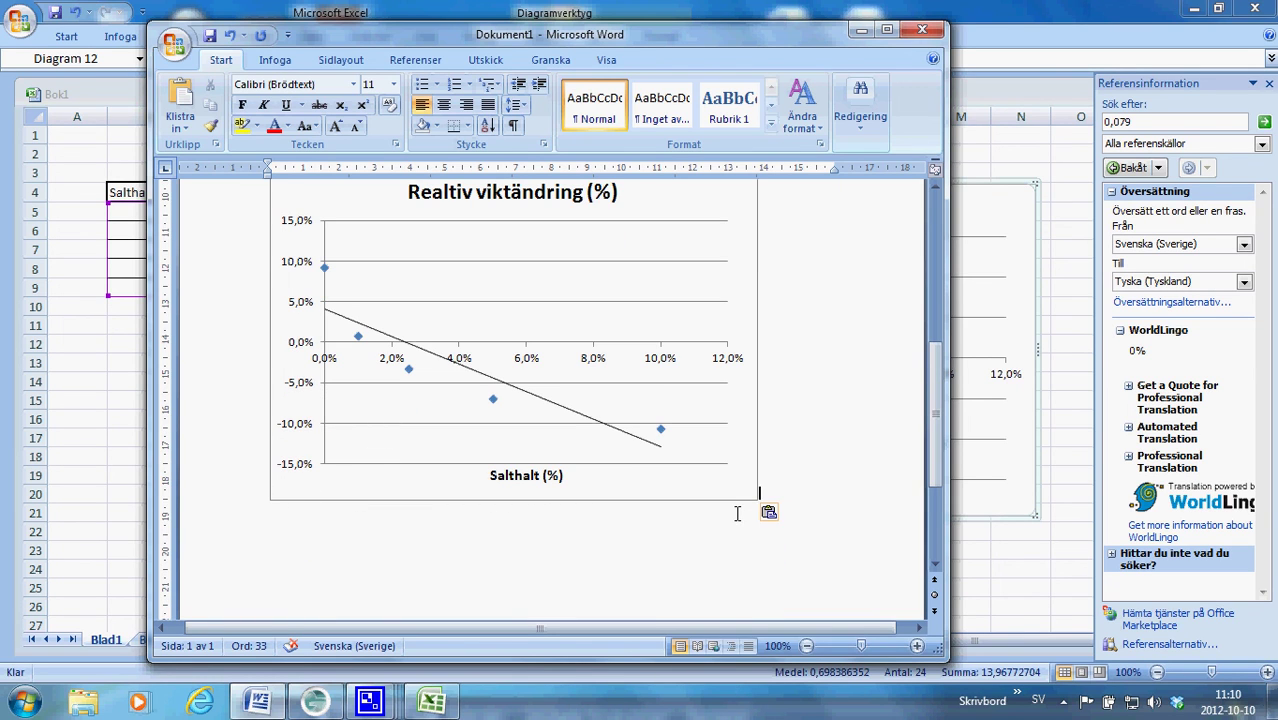
key(Return)
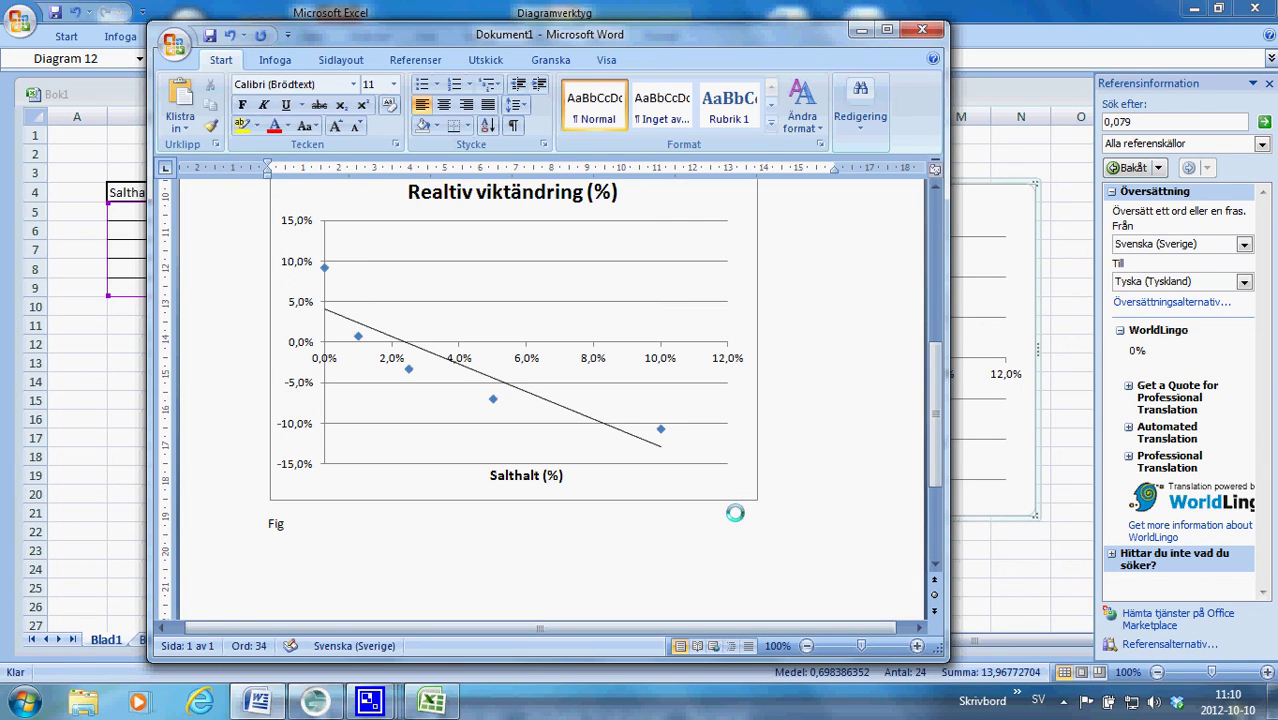
text(ur1: hl)
text(kklgjdflgjlgdj)
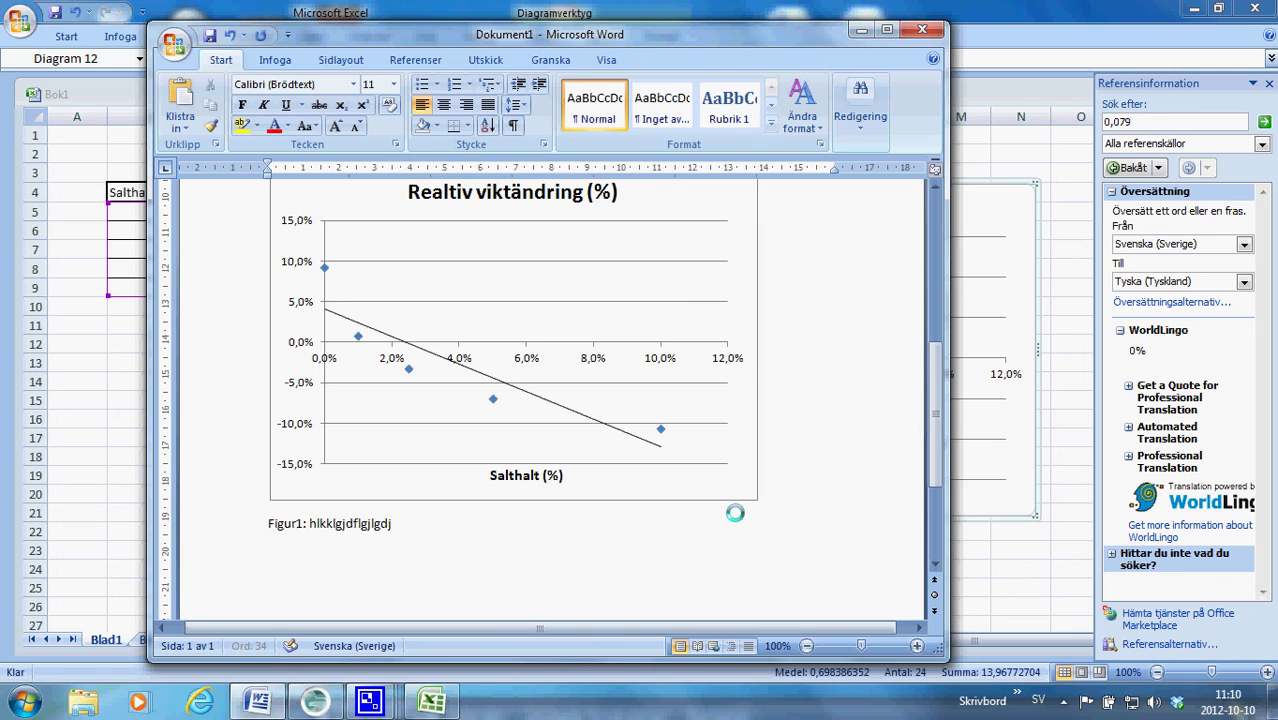
Correct the pasted chart title from 'Realtiv' to 'Relativ viktändring (%)'
scroll(663, 435, up, 4)
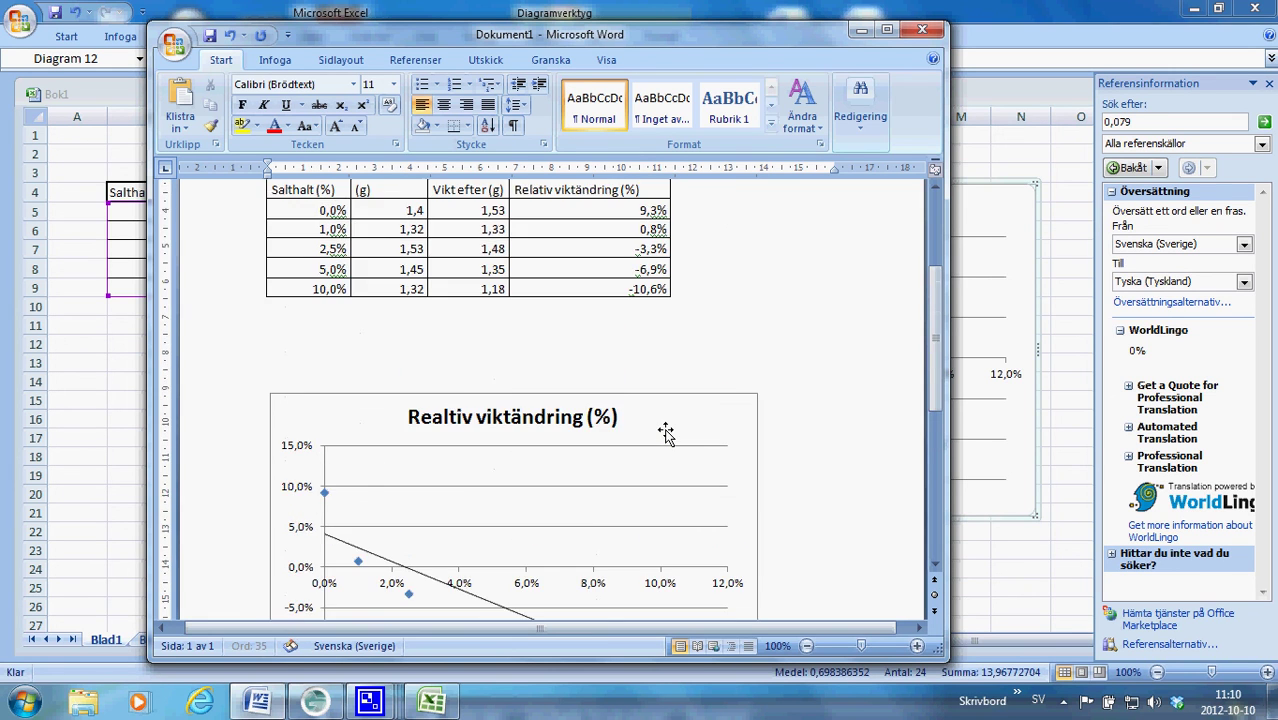
scroll(664, 435, up, 3)
scroll(666, 436, down, 4)
scroll(666, 436, down, 1)
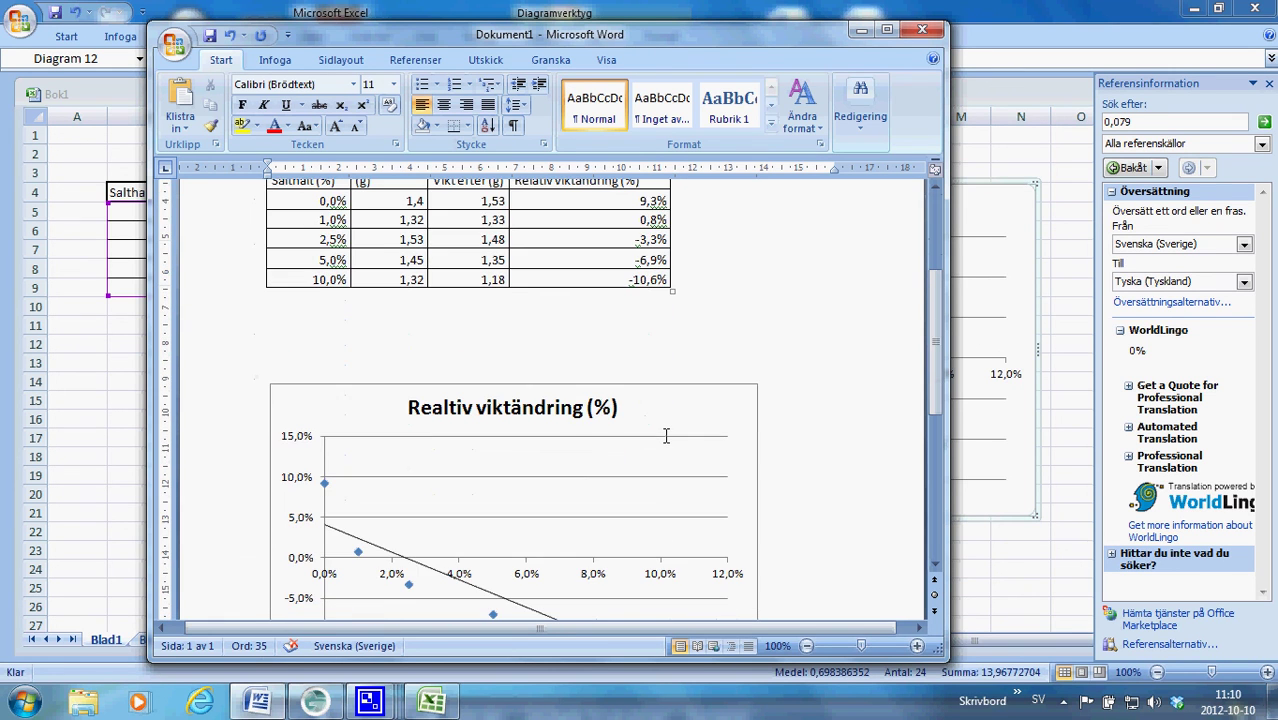
scroll(666, 436, up, 2)
click(416, 290)
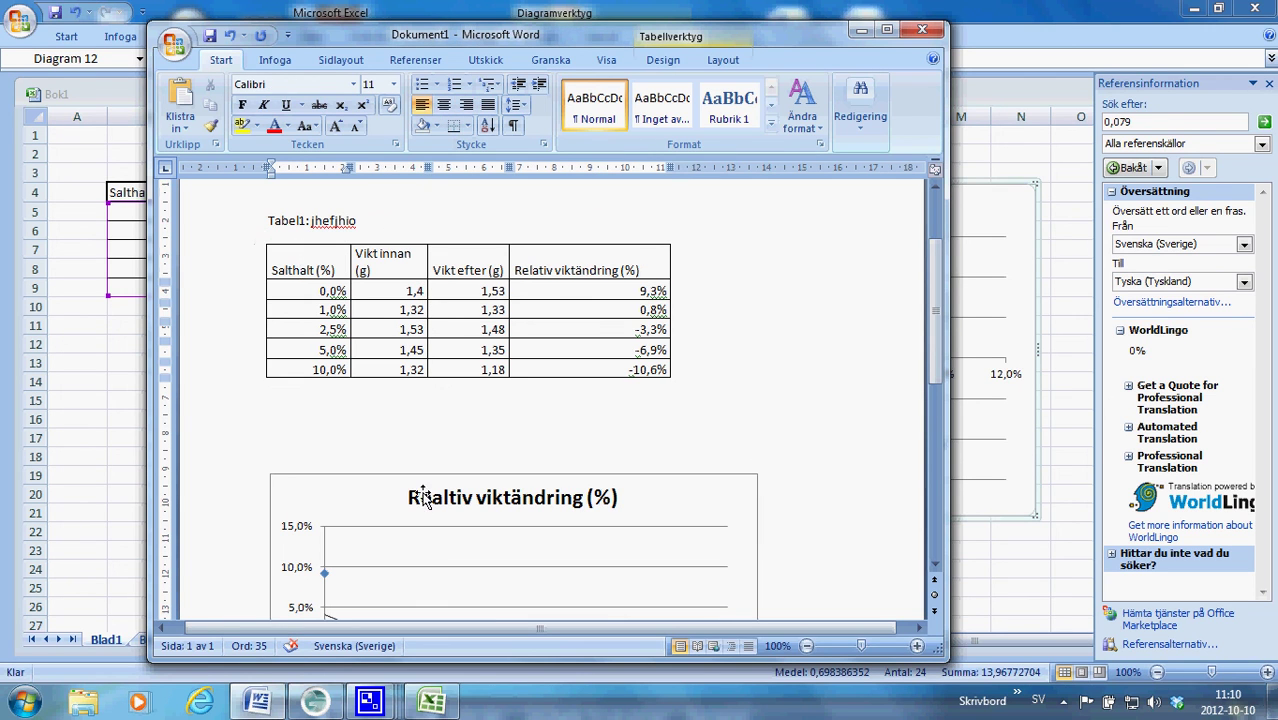
scroll(422, 495, down, 3)
click(430, 366)
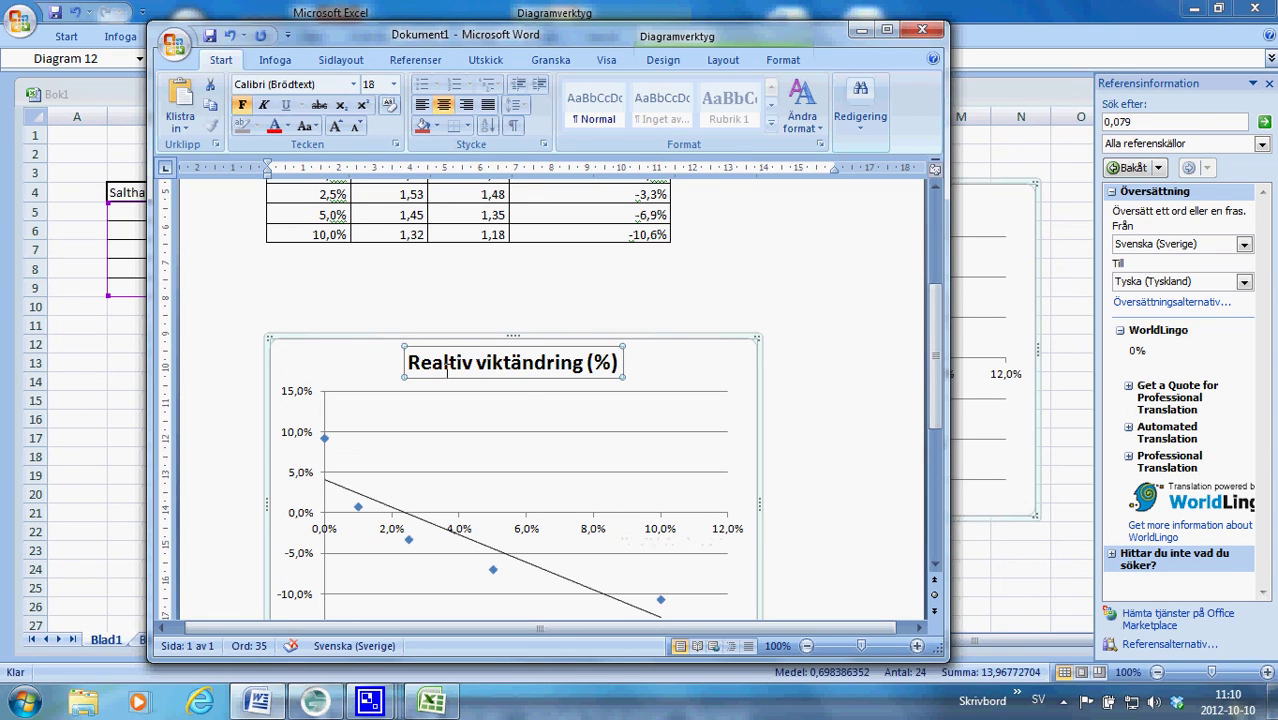
key(BackSpace)
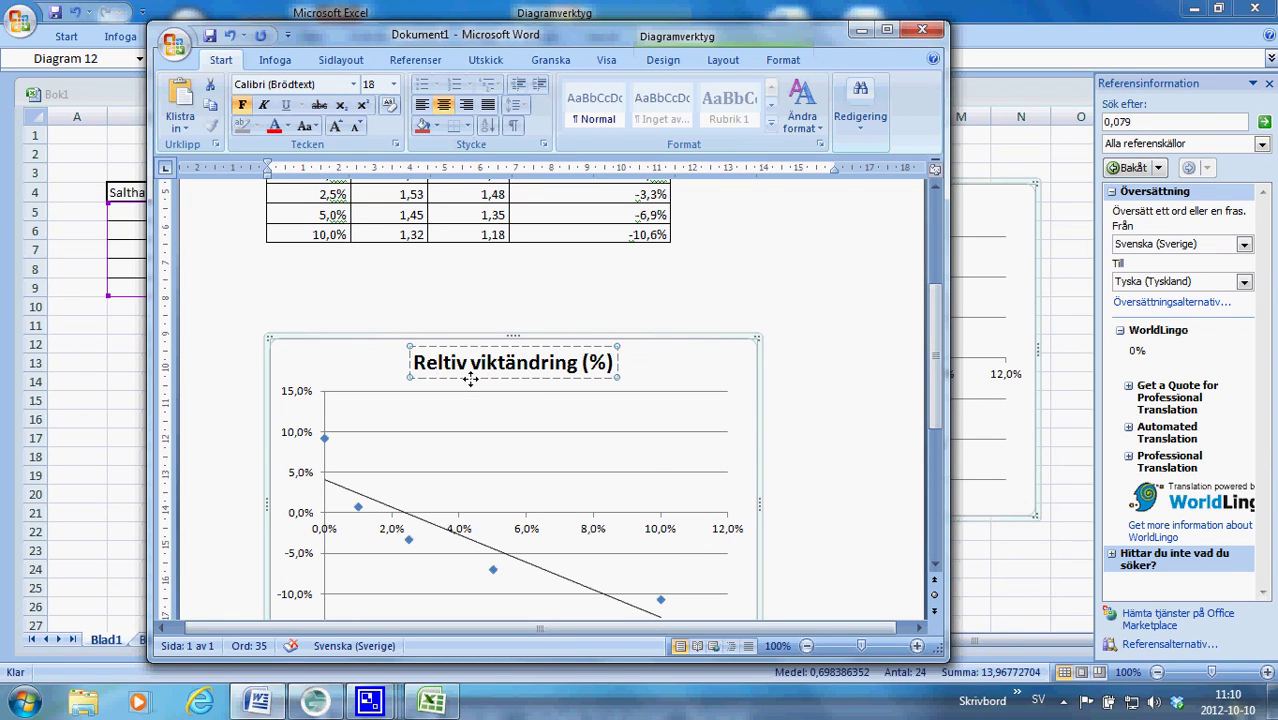
text(a)
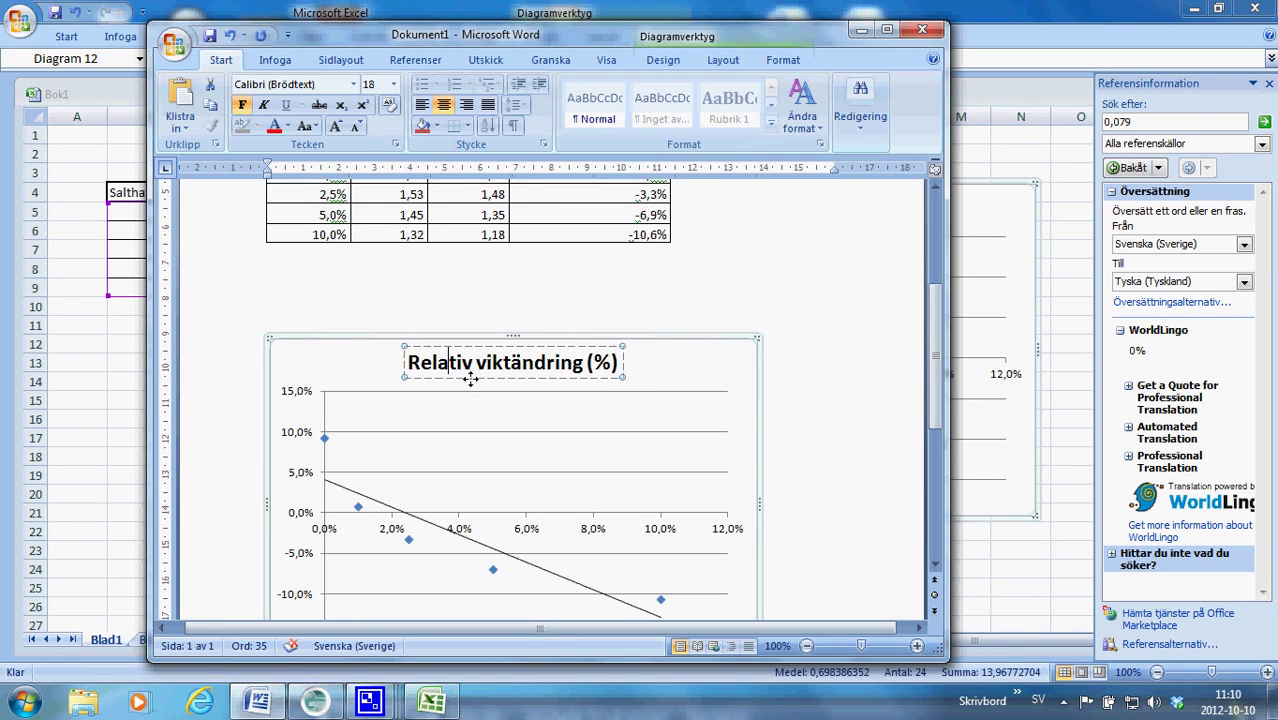
Scroll through the document to review the table and chart, then switch back to Excel
scroll(408, 343, up, 3)
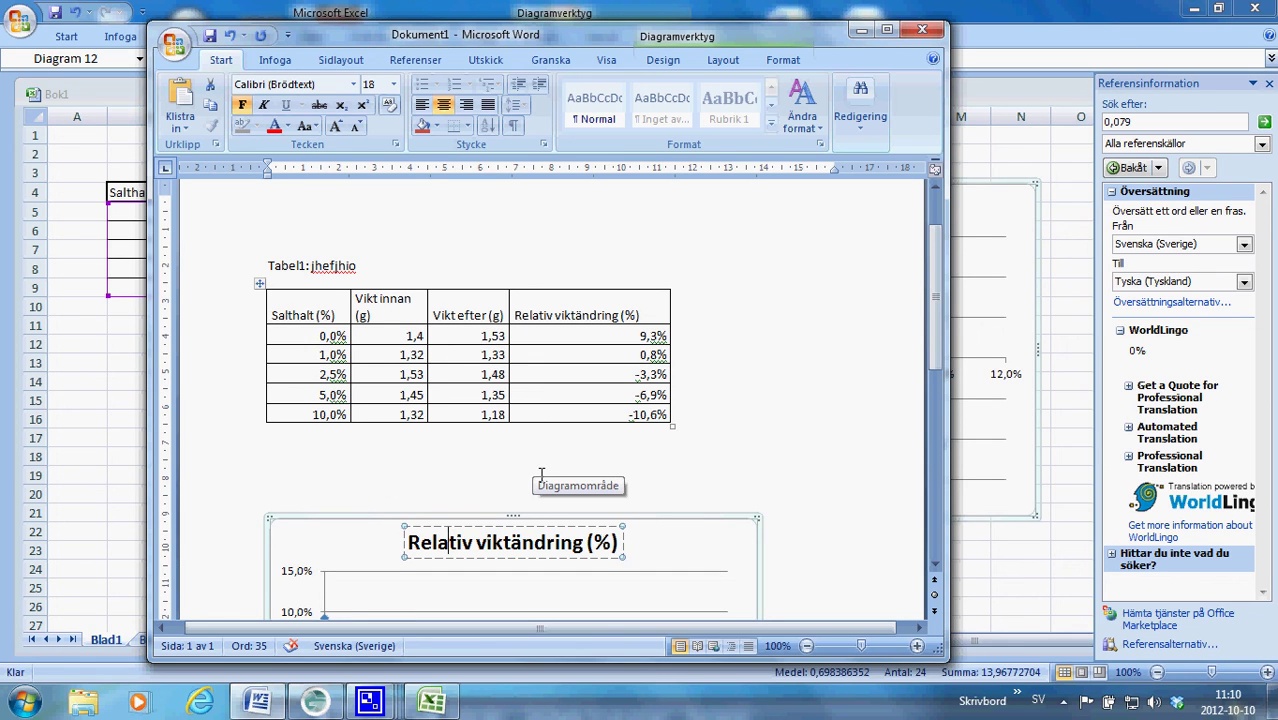
mouse_move(468, 241)
scroll(500, 410, down, 1)
scroll(500, 410, down, 2)
scroll(500, 410, down, 4)
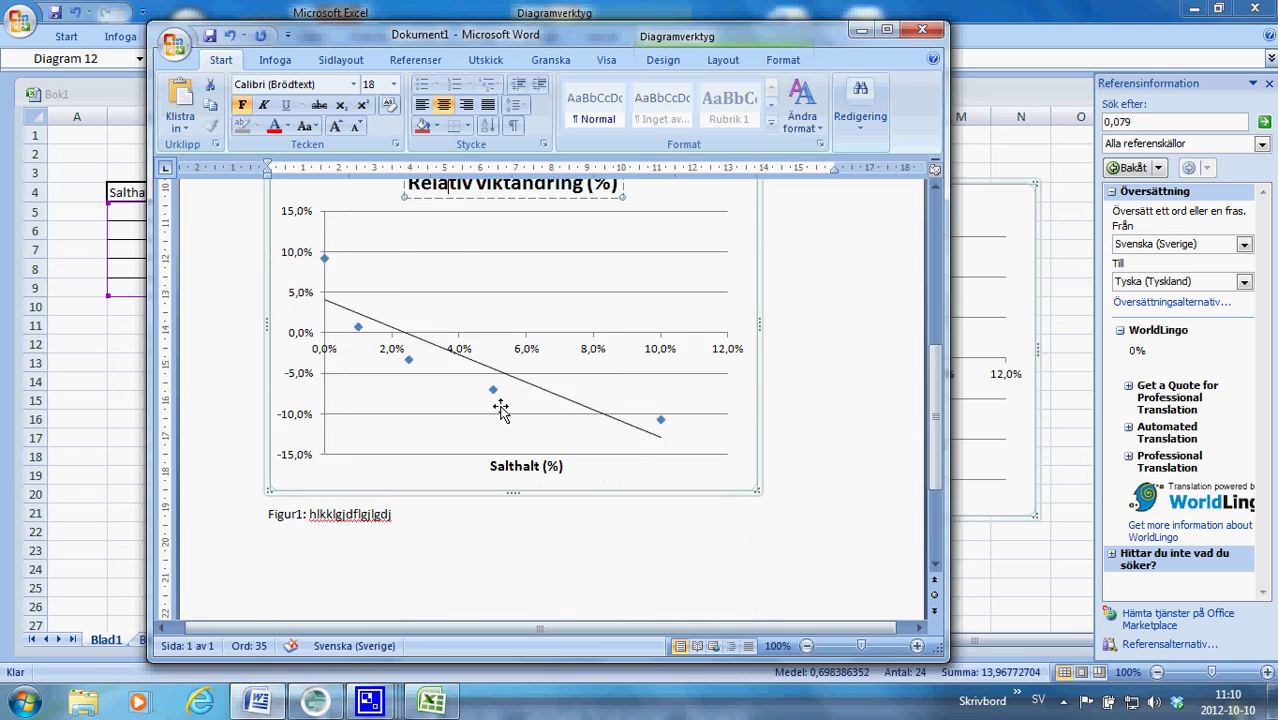
scroll(500, 410, down, 1)
scroll(500, 410, up, 2)
scroll(500, 410, up, 2)
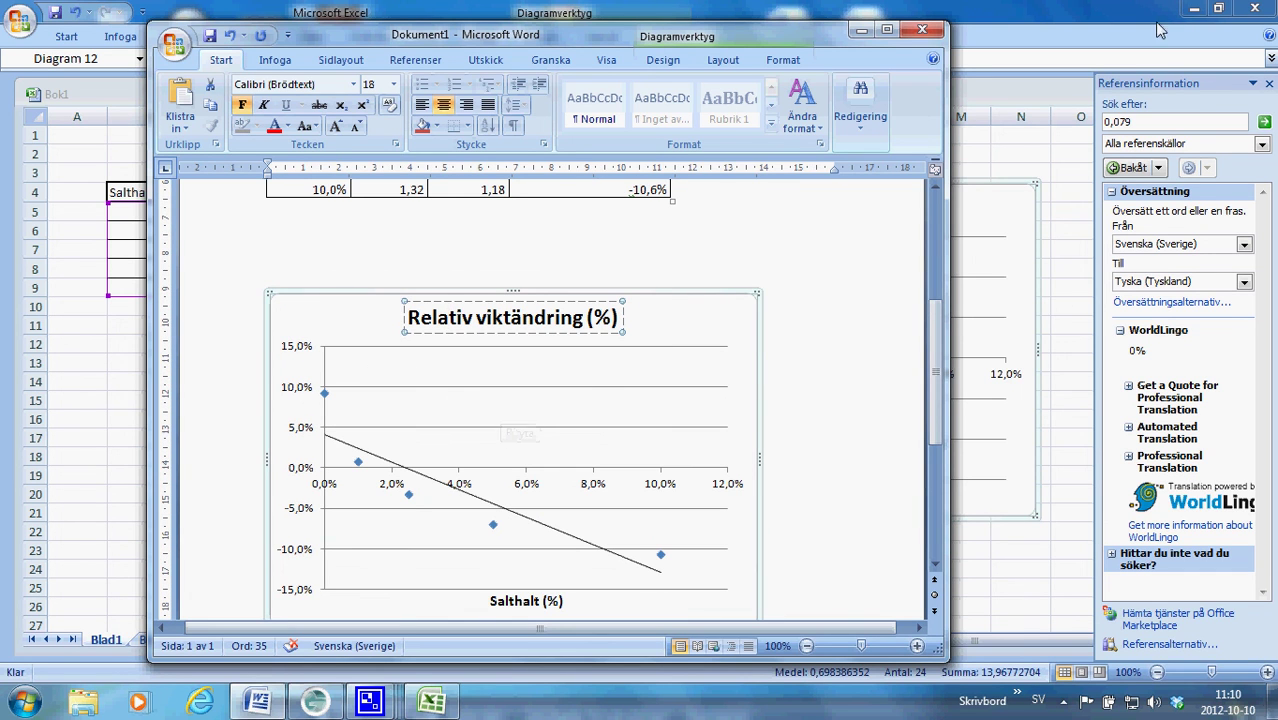
click(1218, 8)
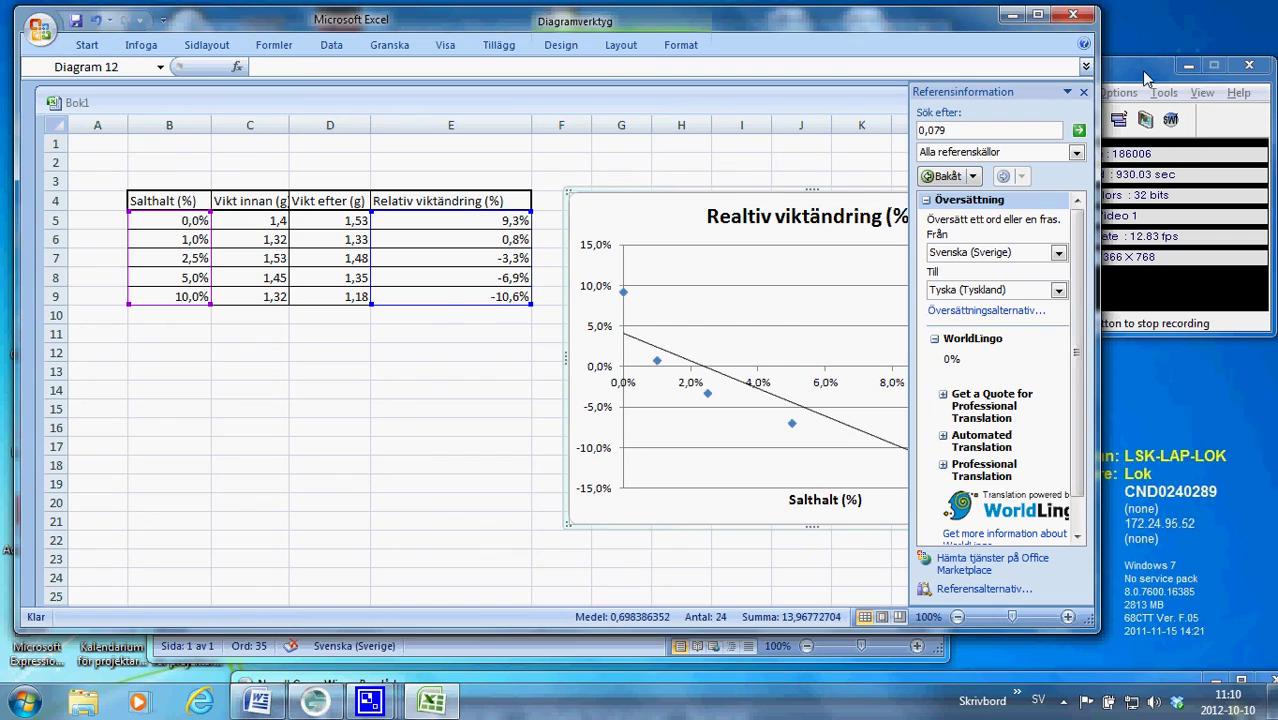